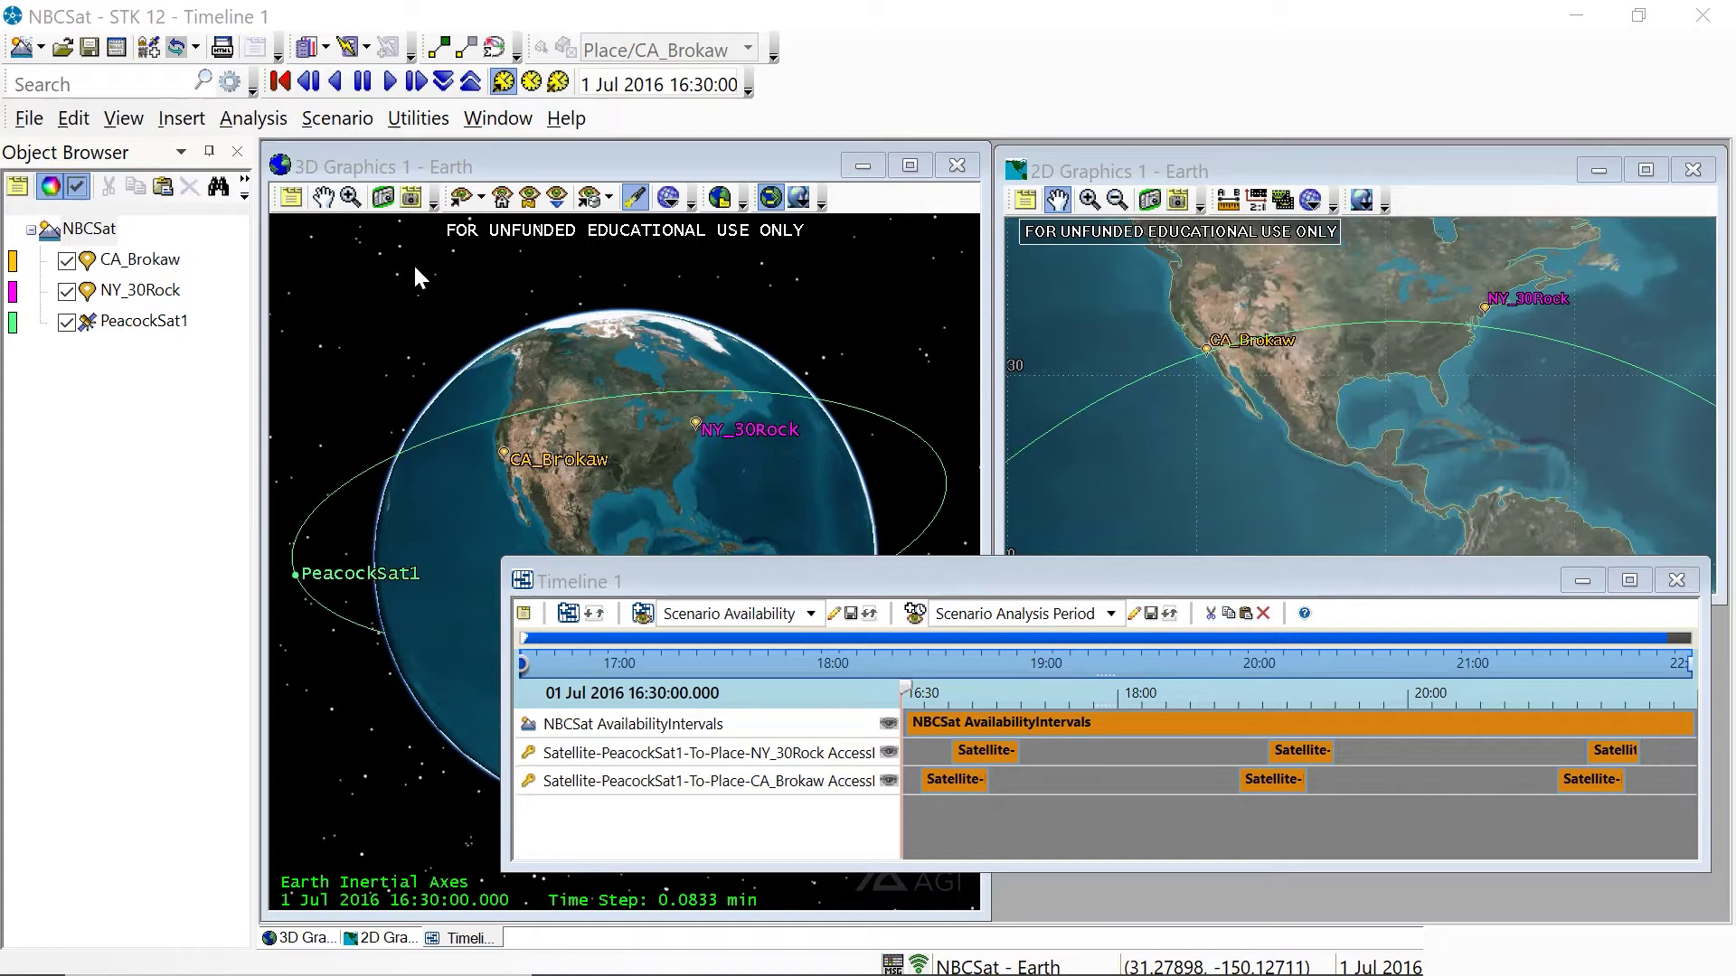
Open PeacockSat1's Access tool, then close the access window.
right_click(159, 331)
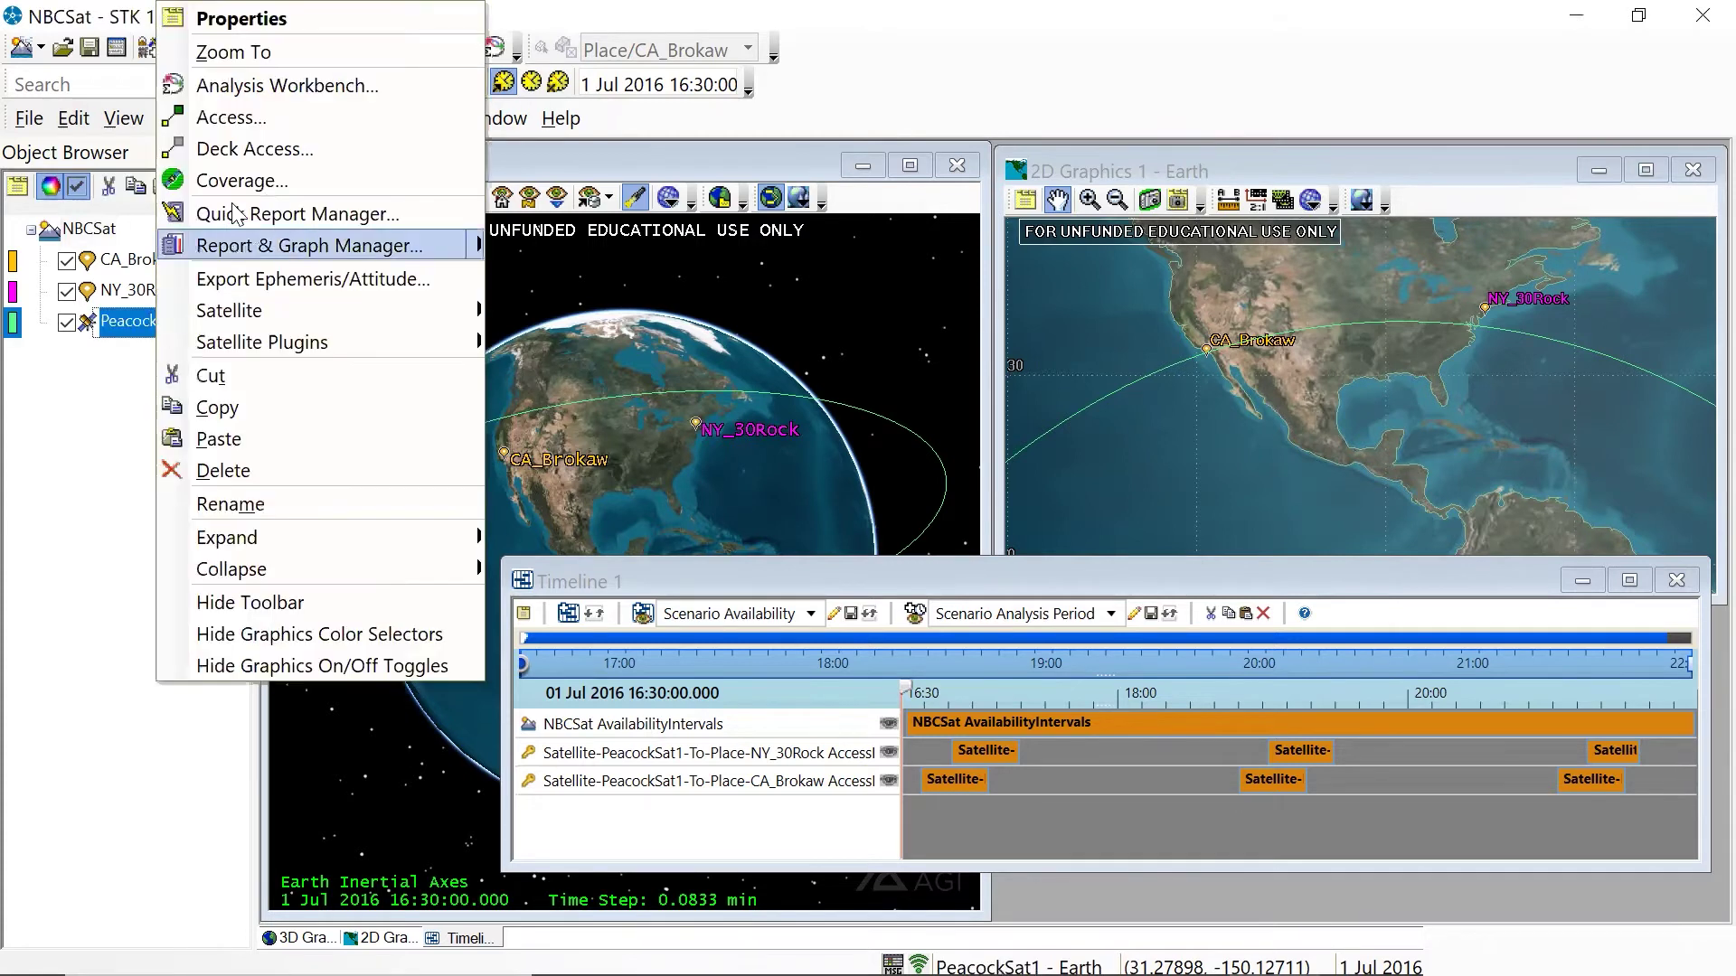
click(220, 112)
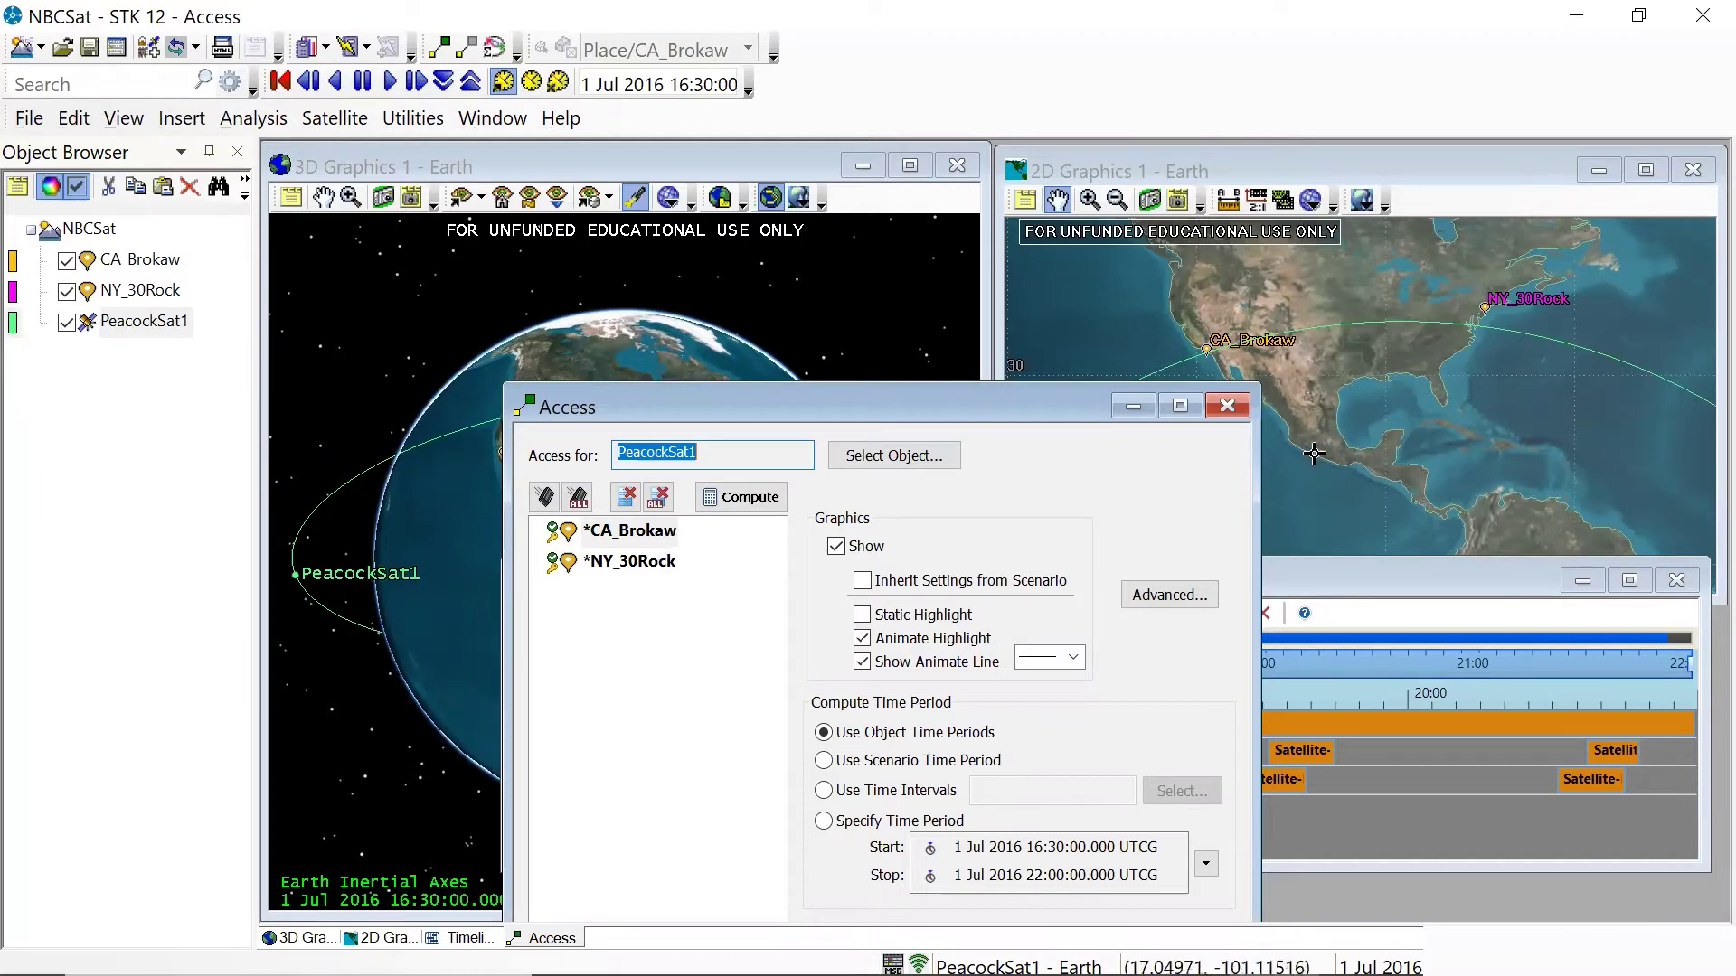
click(1227, 409)
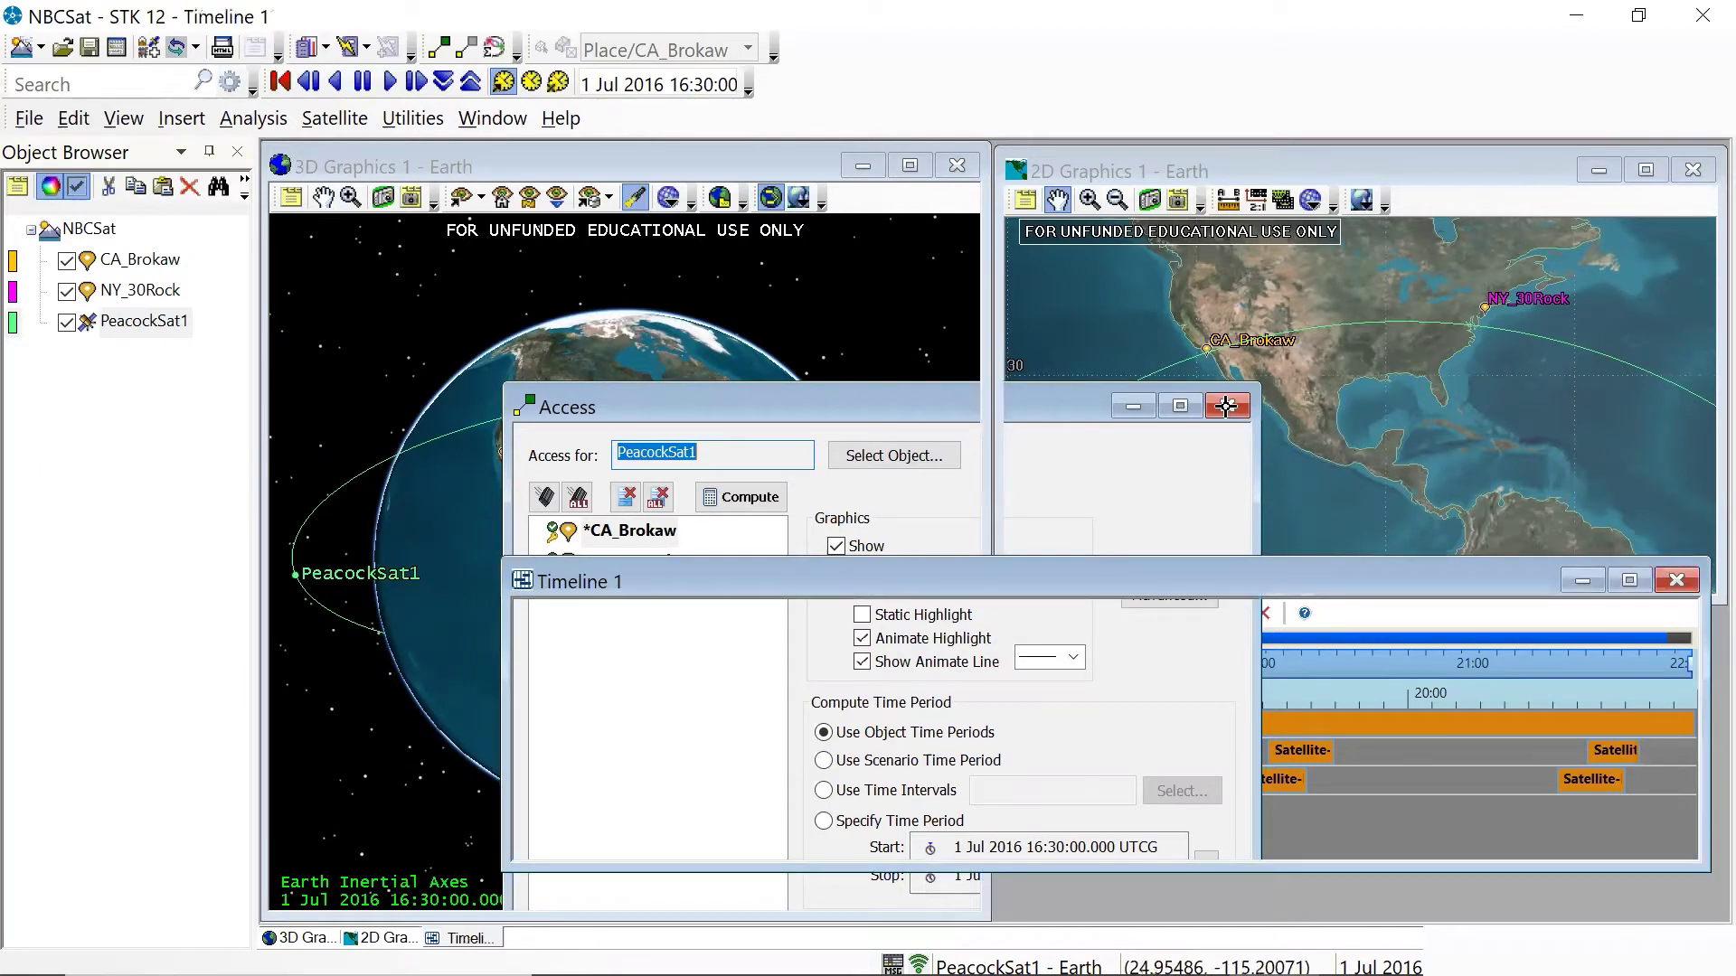
Play the animation to watch the satellite pass, then pause and reset it to 16:30:00.
click(390, 83)
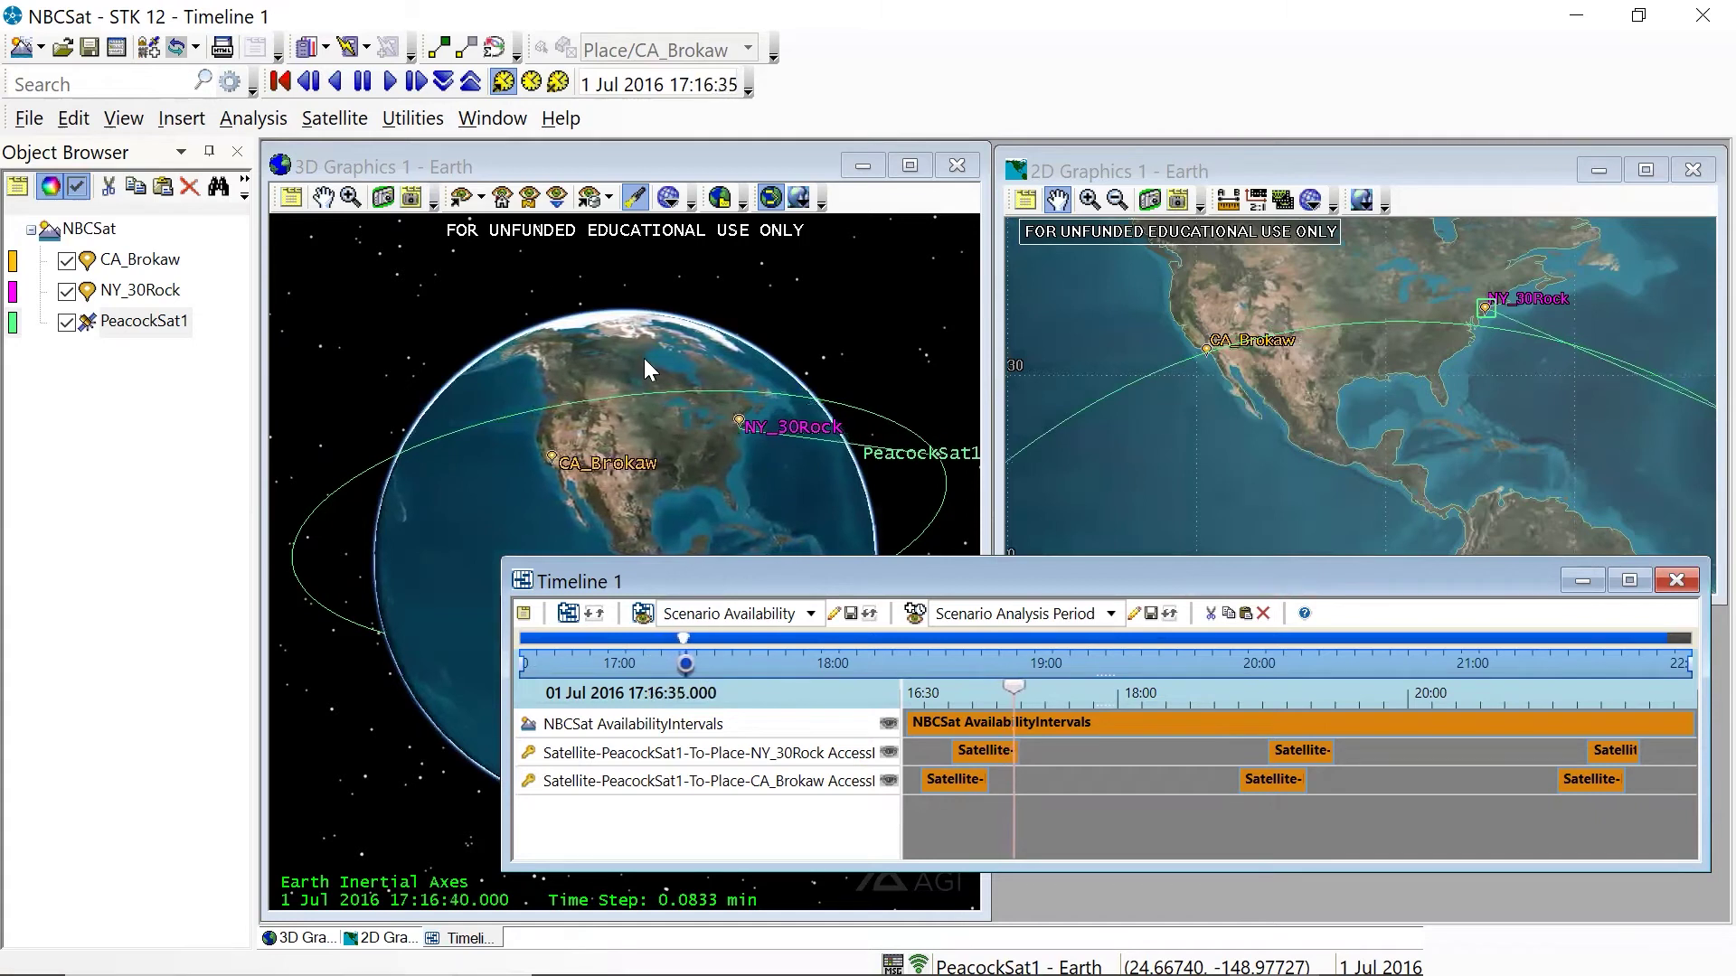
click(361, 87)
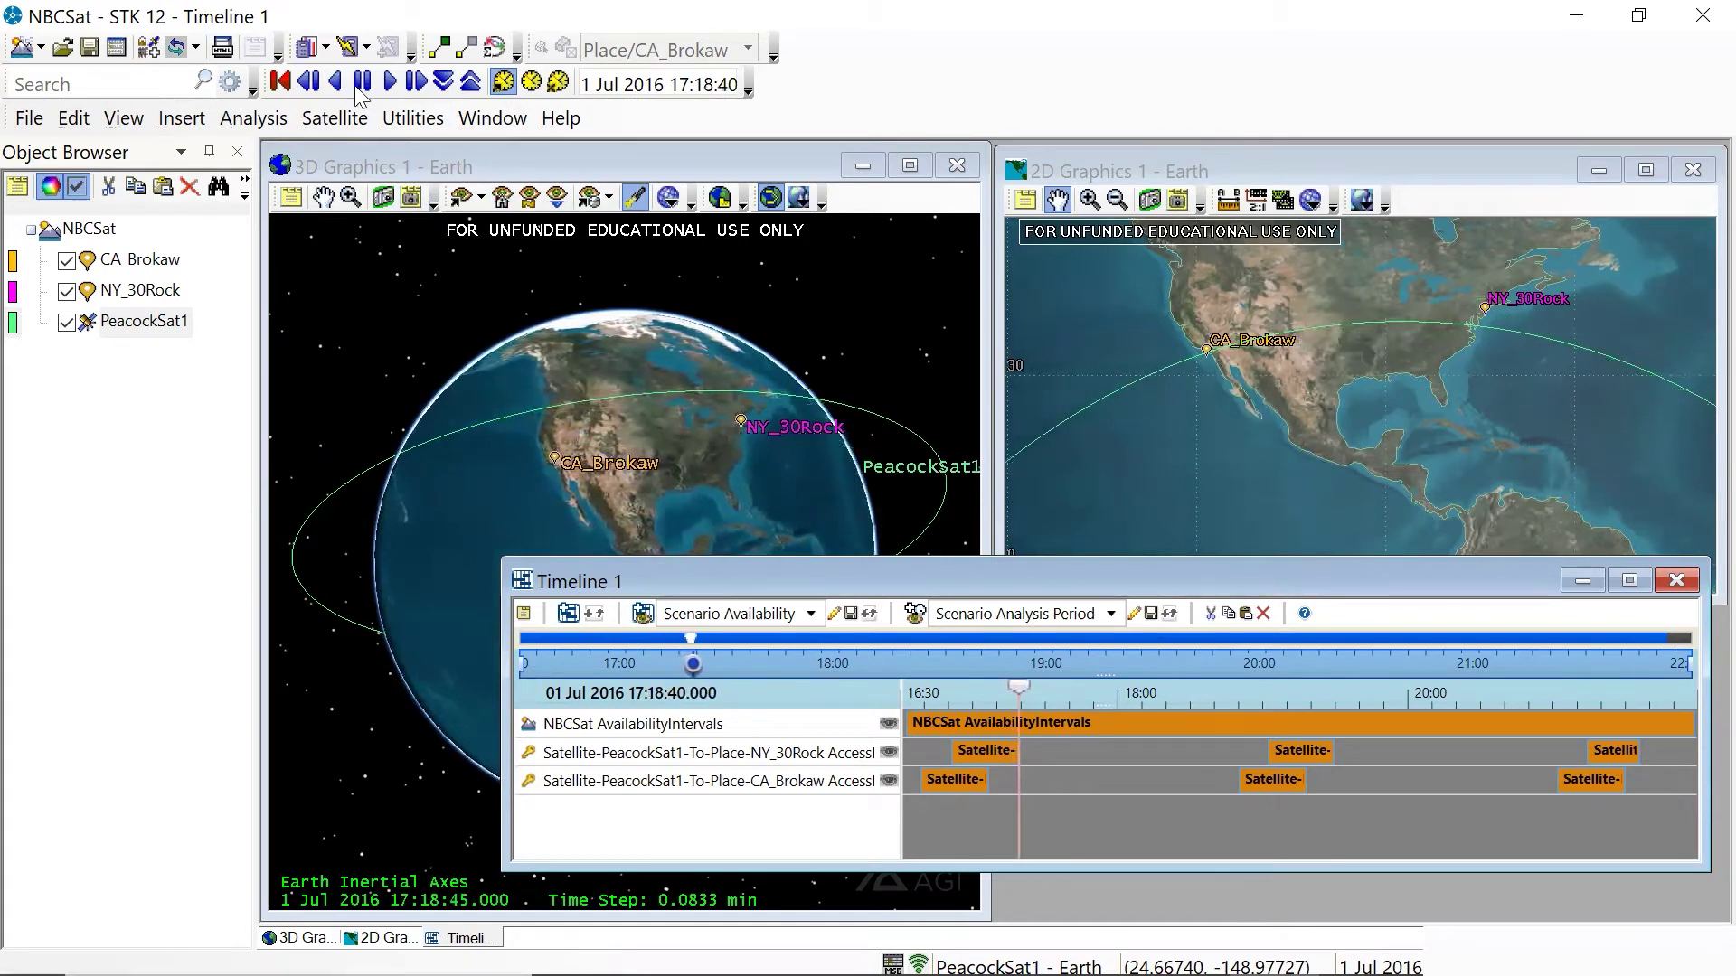
click(280, 81)
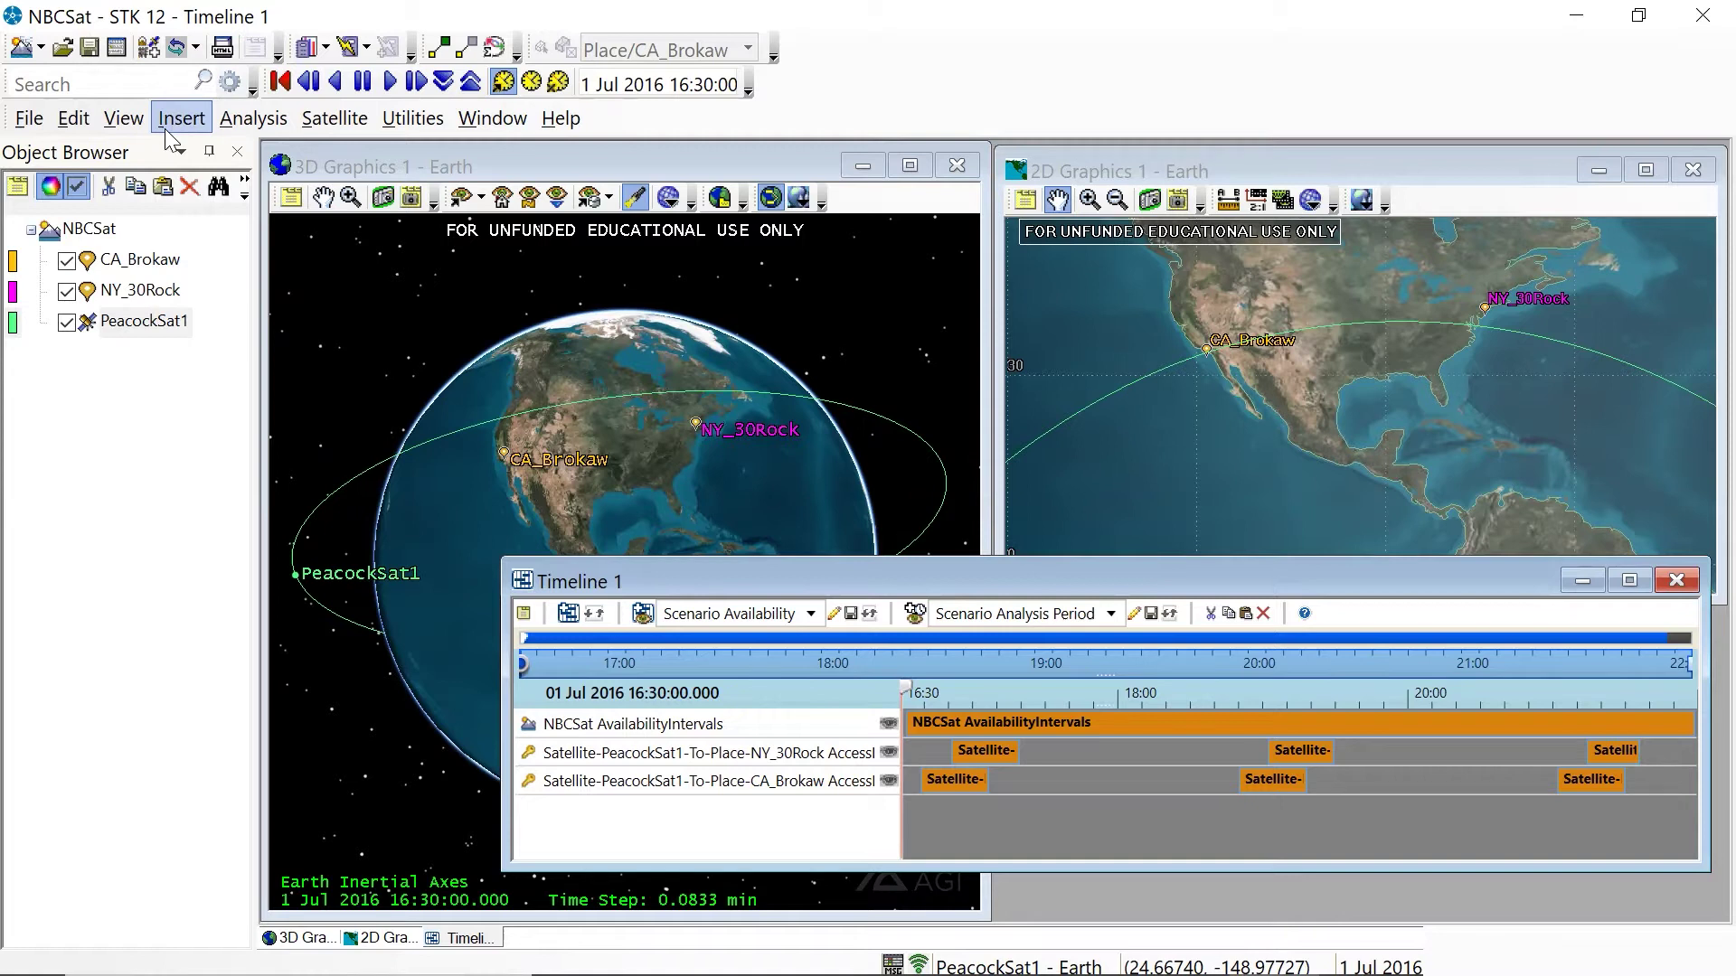
Insert a new Chain object with Define Properties selected.
click(182, 124)
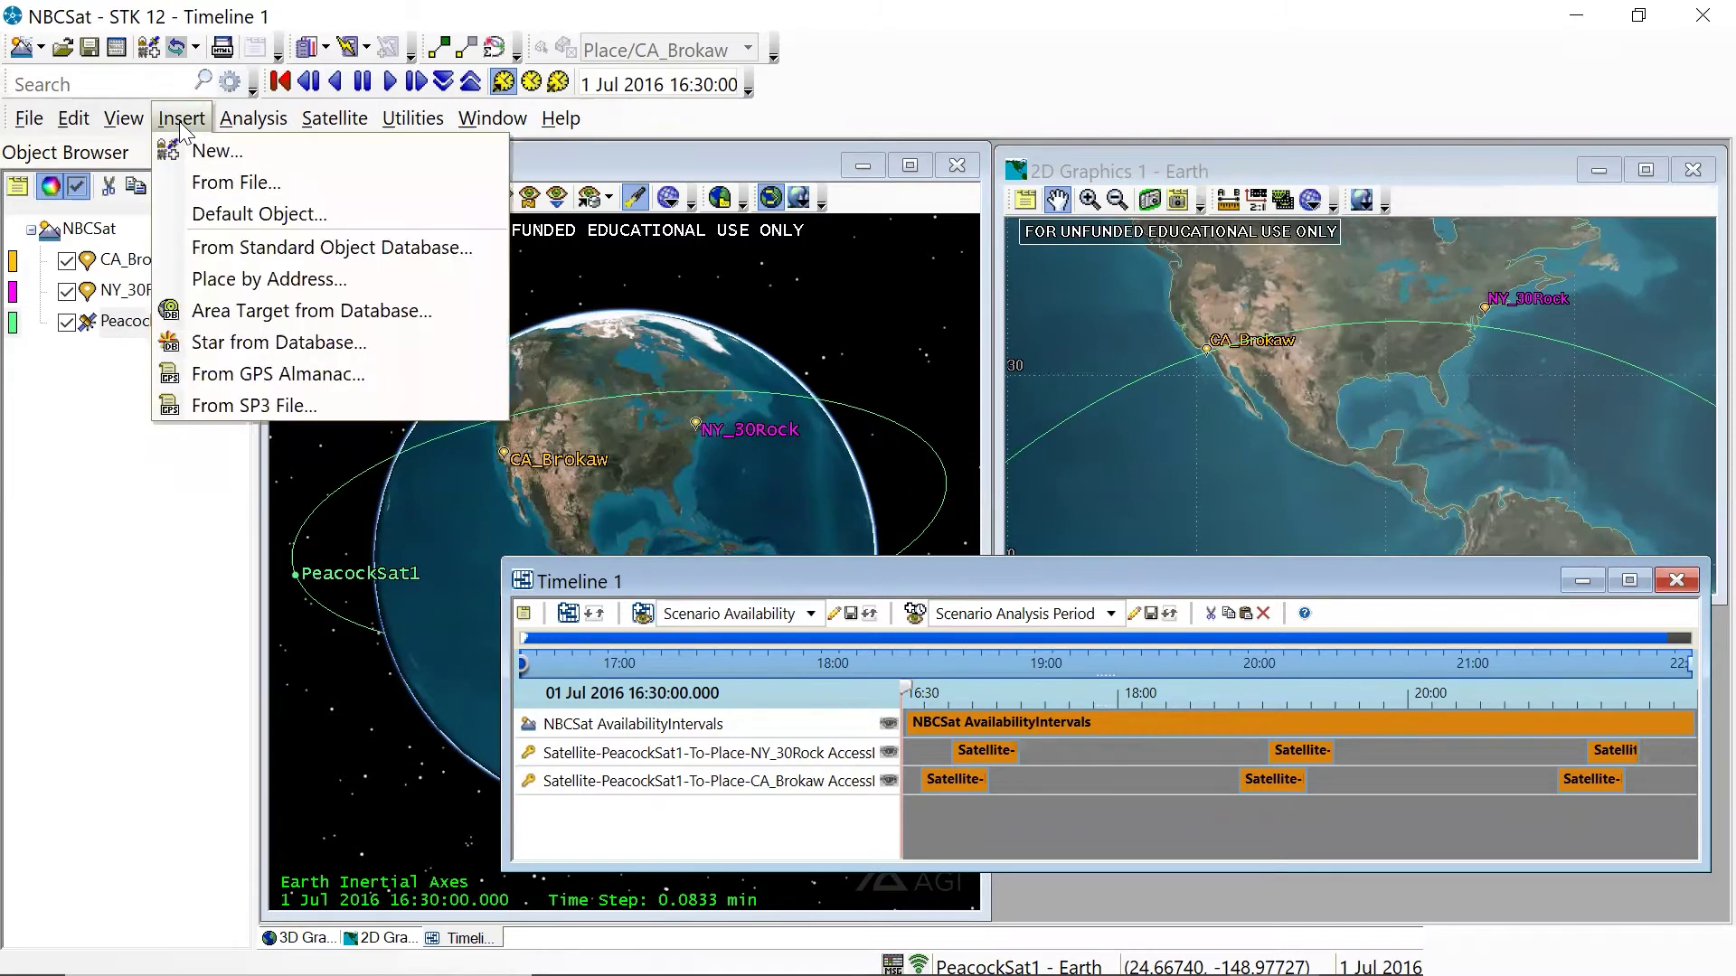
click(211, 160)
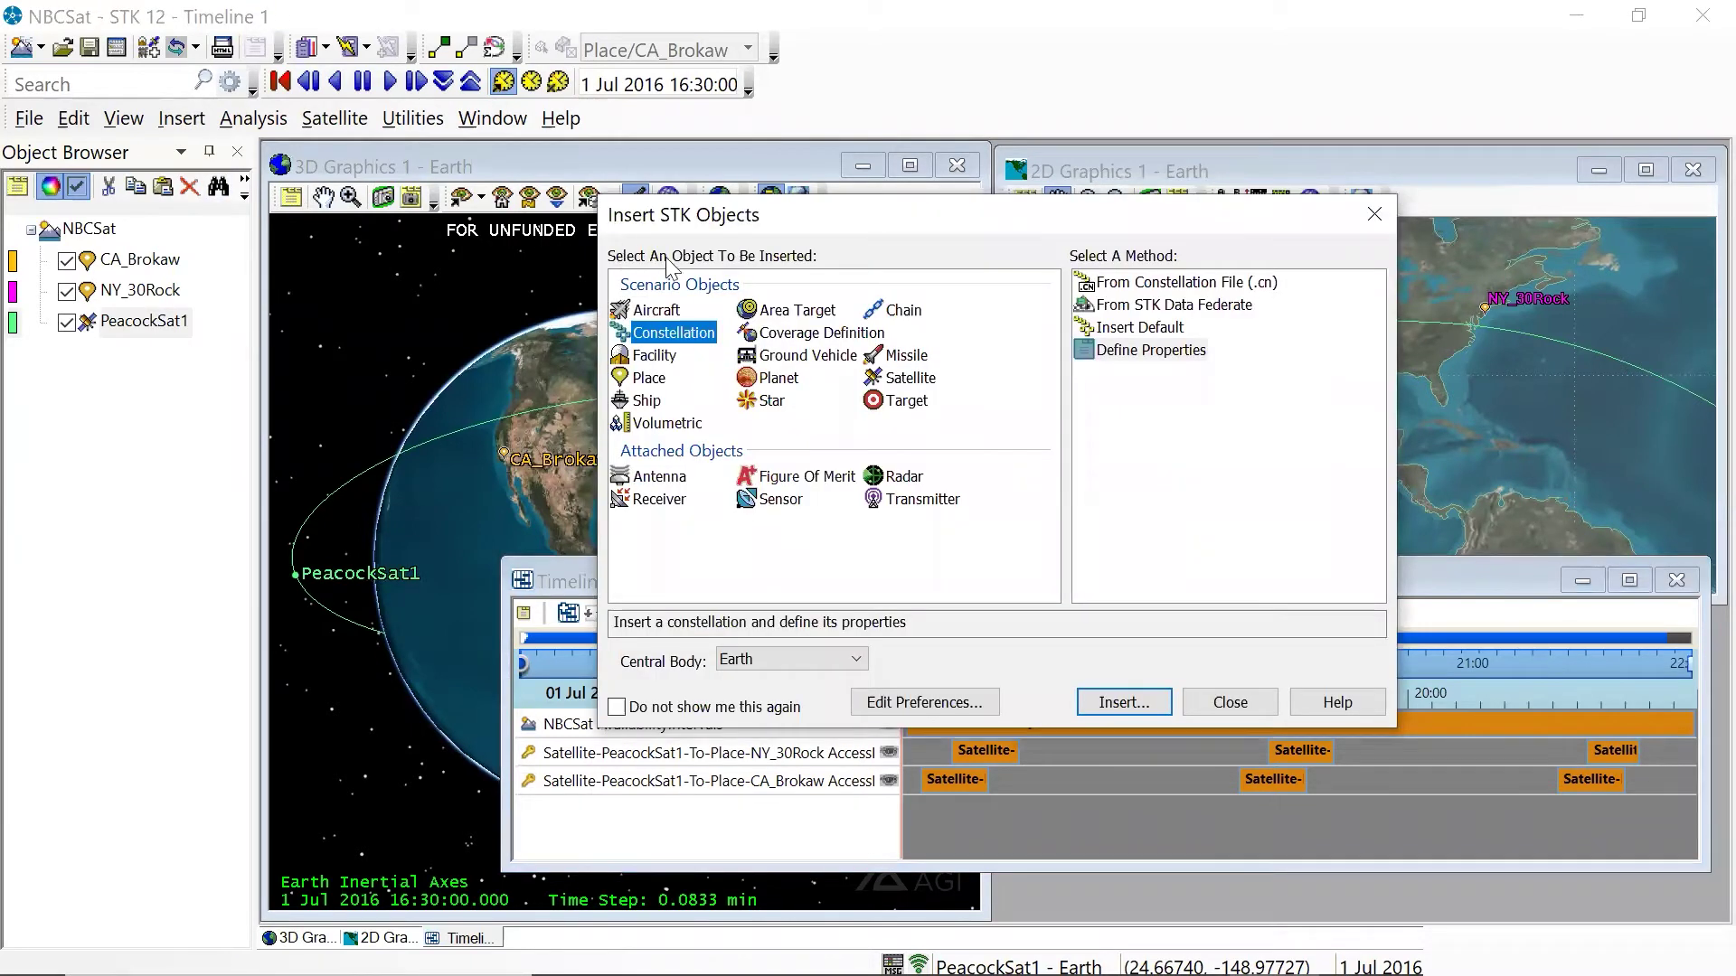
click(897, 311)
click(1119, 350)
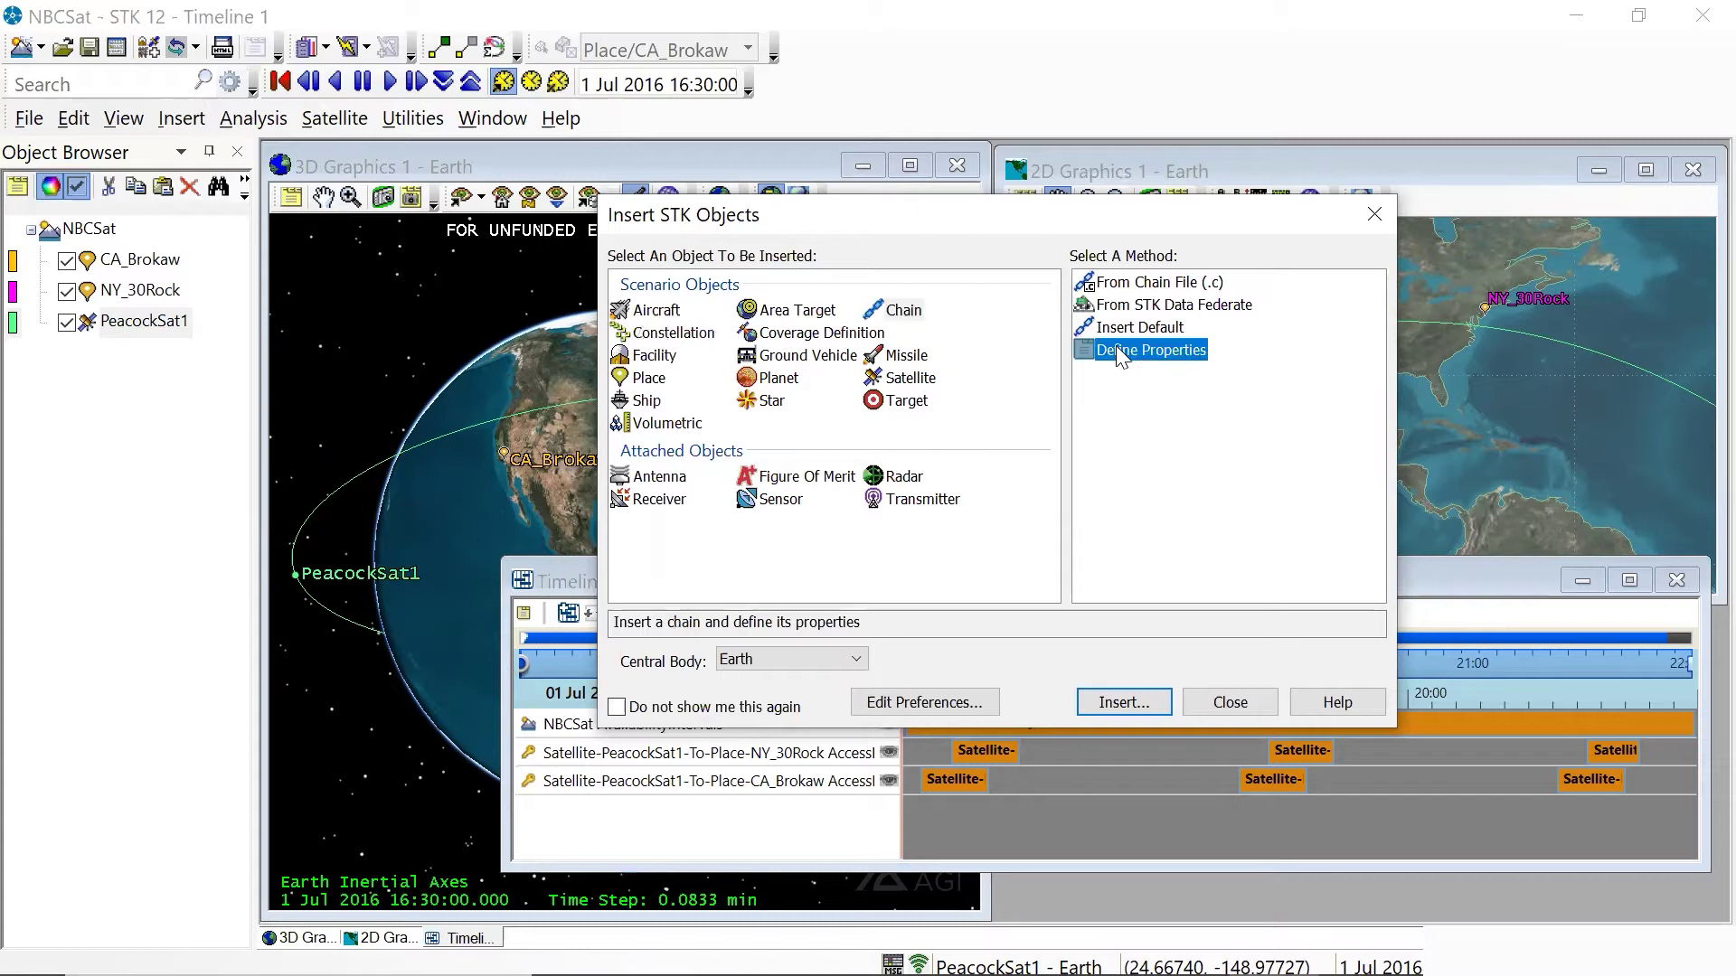
click(1117, 702)
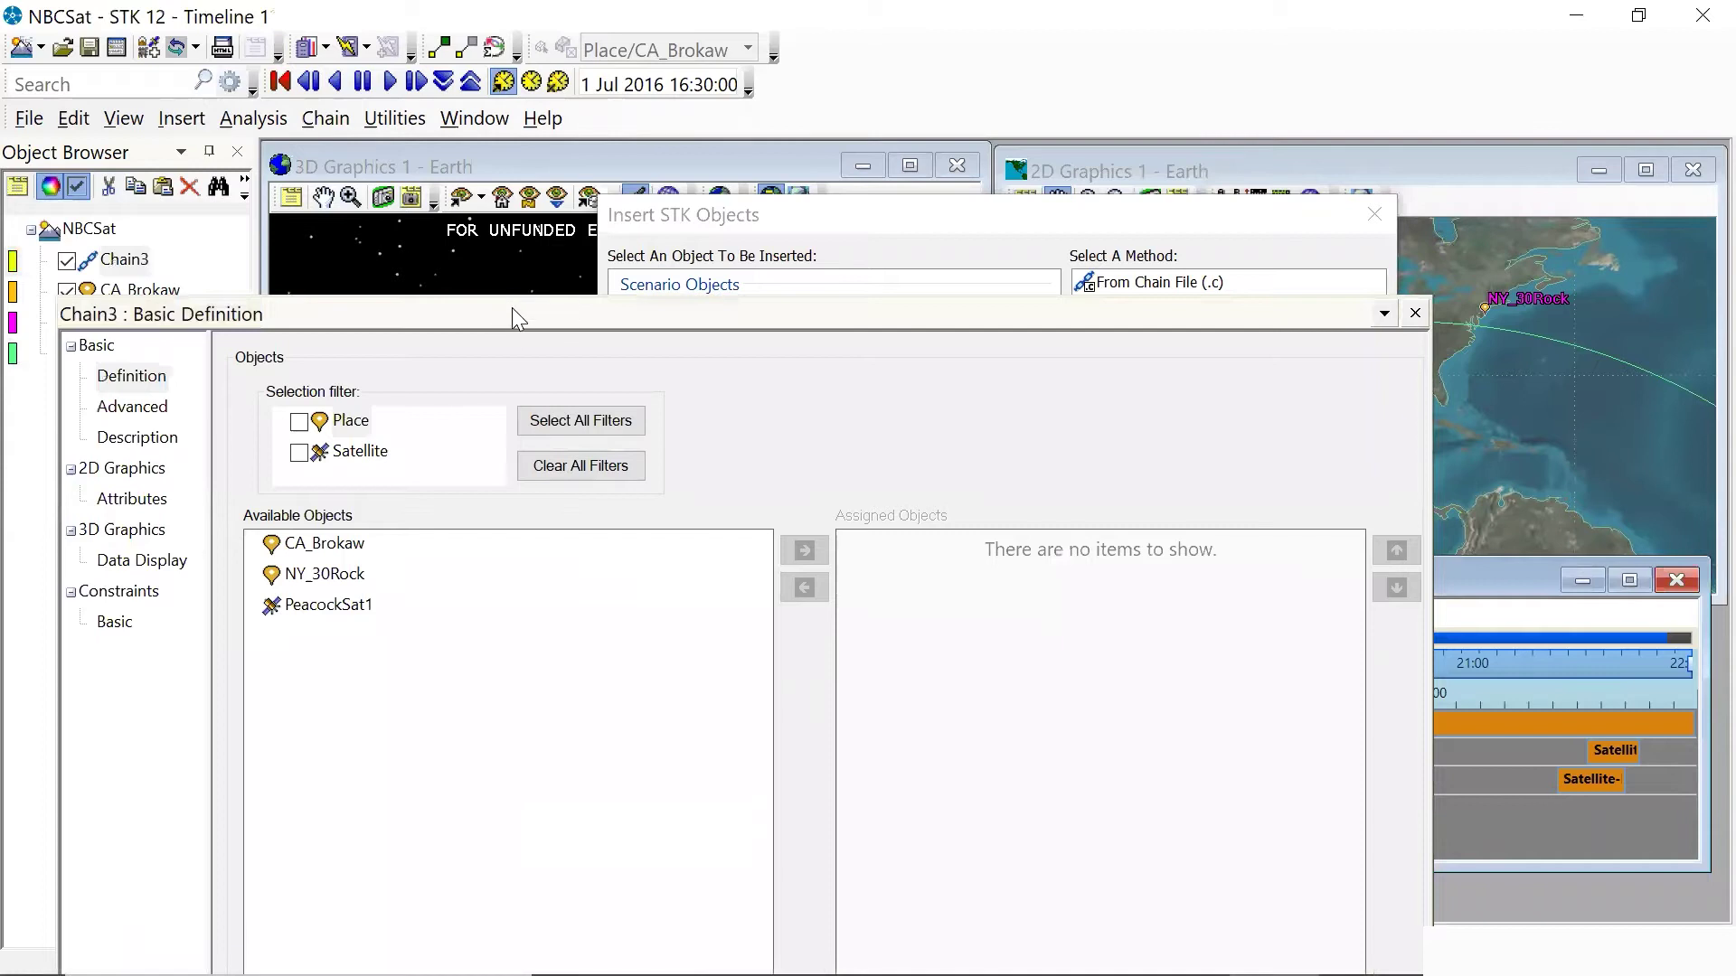
drag(511, 313, 544, 183)
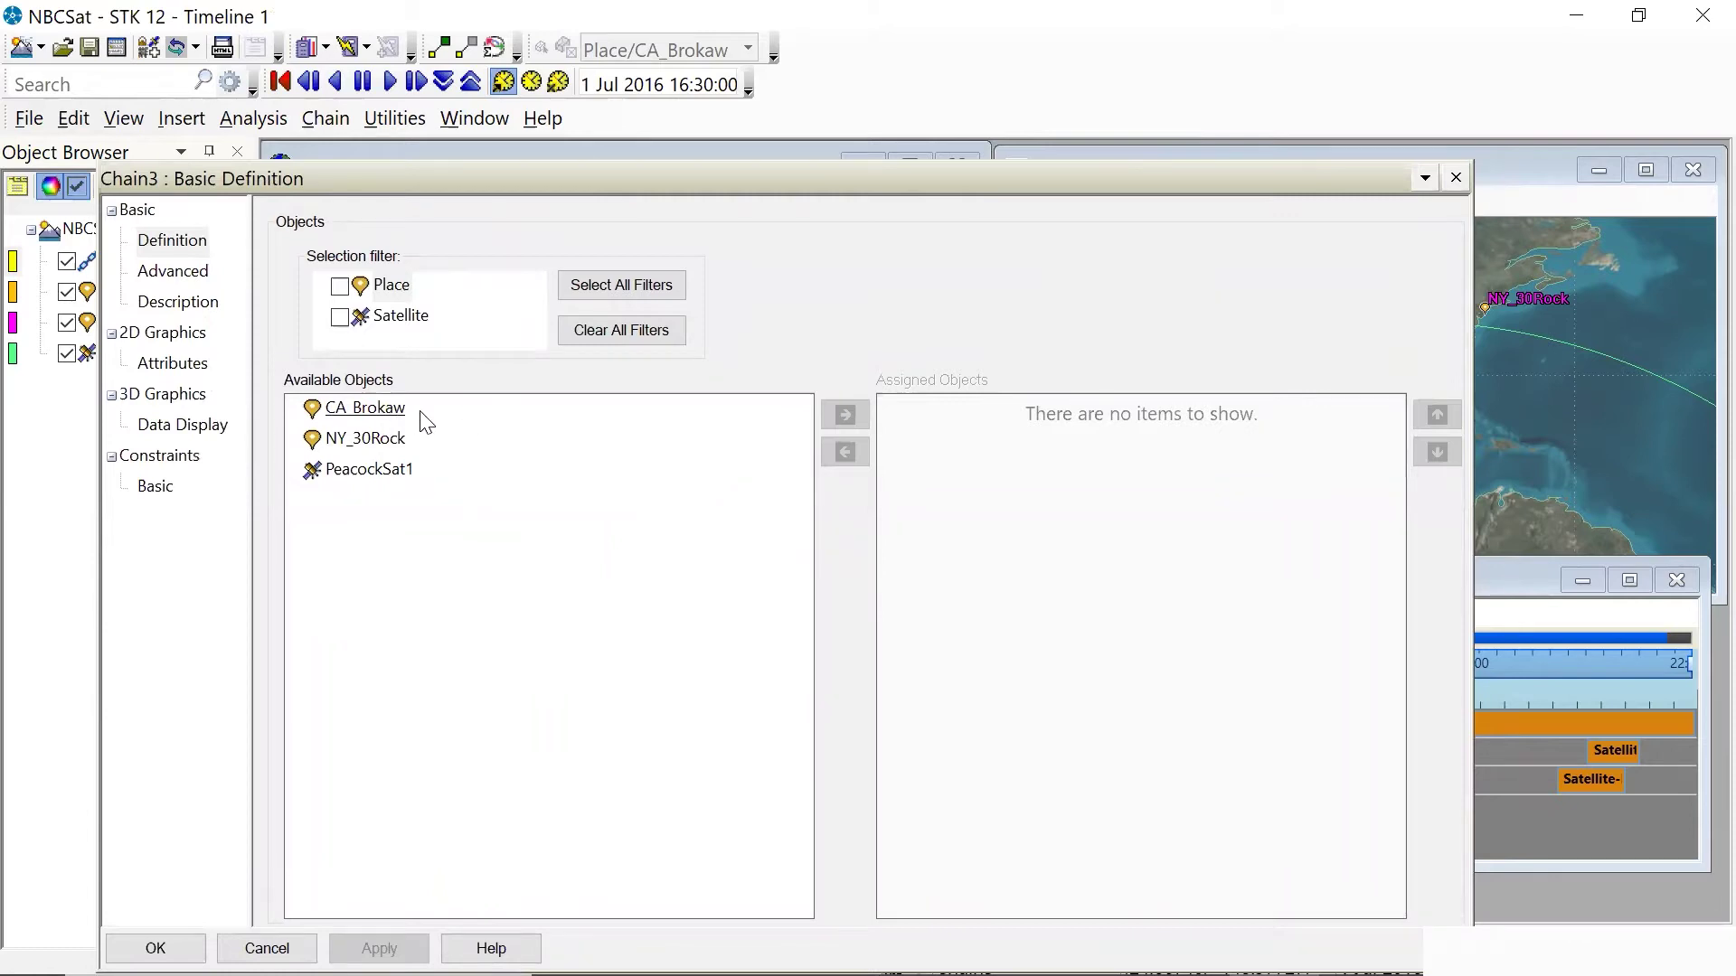
Assign NY_30Rock, PeacockSat1 and CA_Brokaw to the chain in that order and confirm.
click(383, 443)
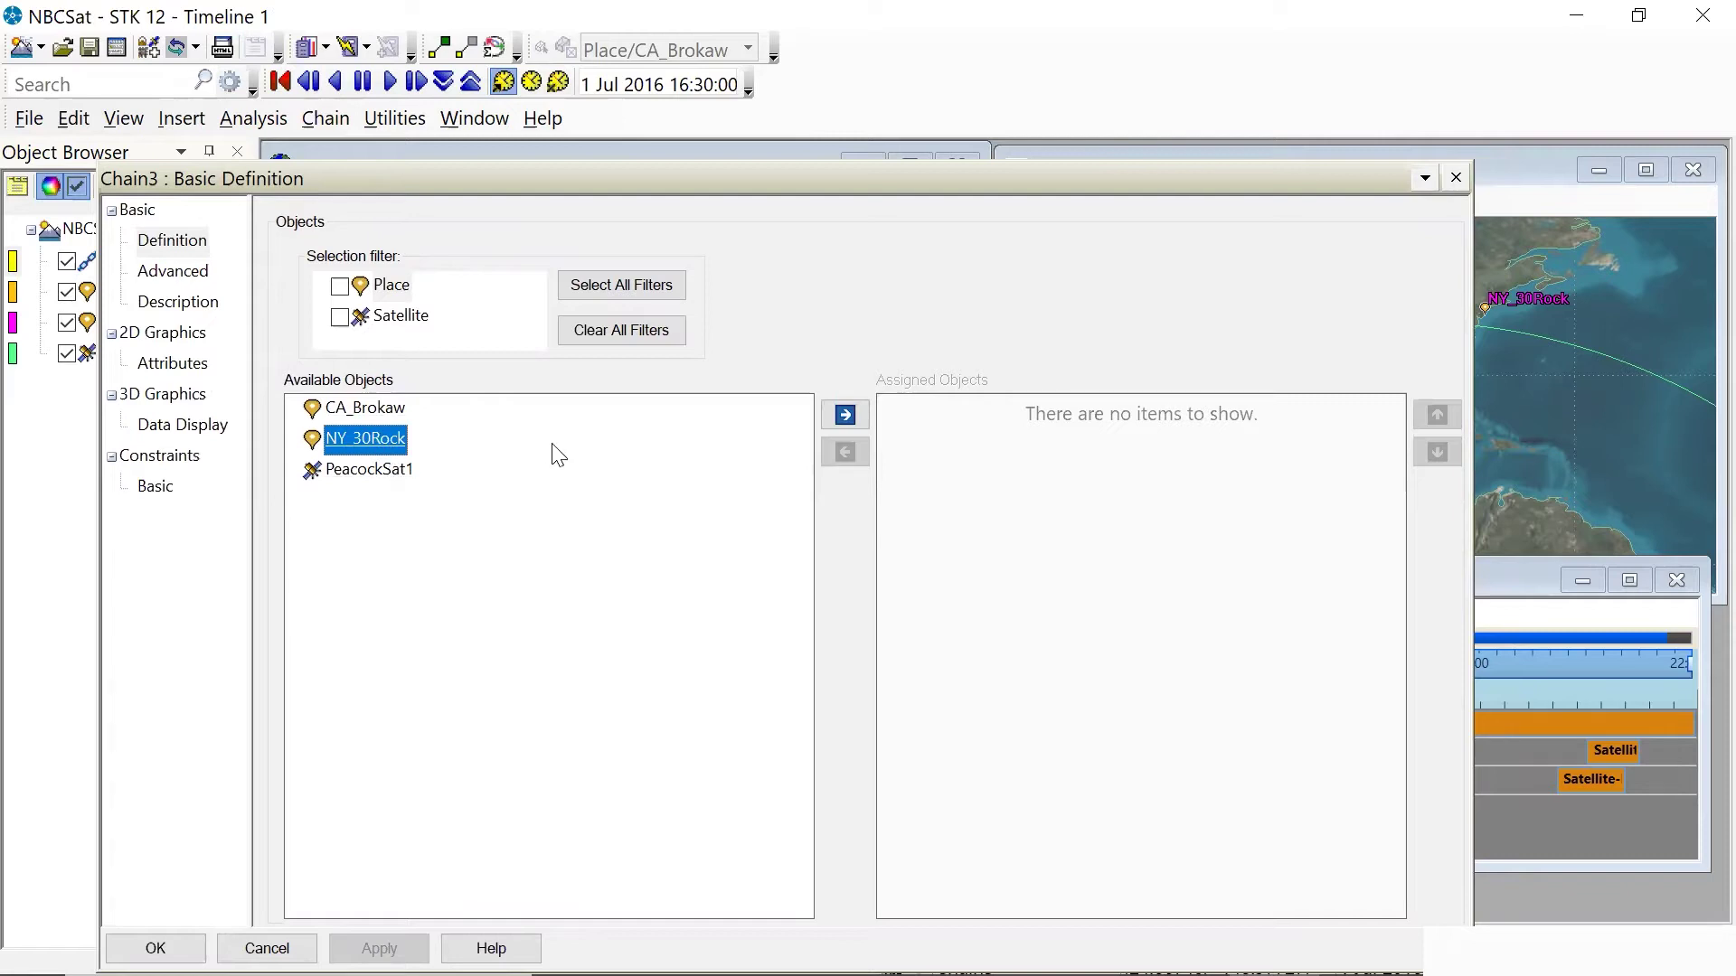
click(845, 416)
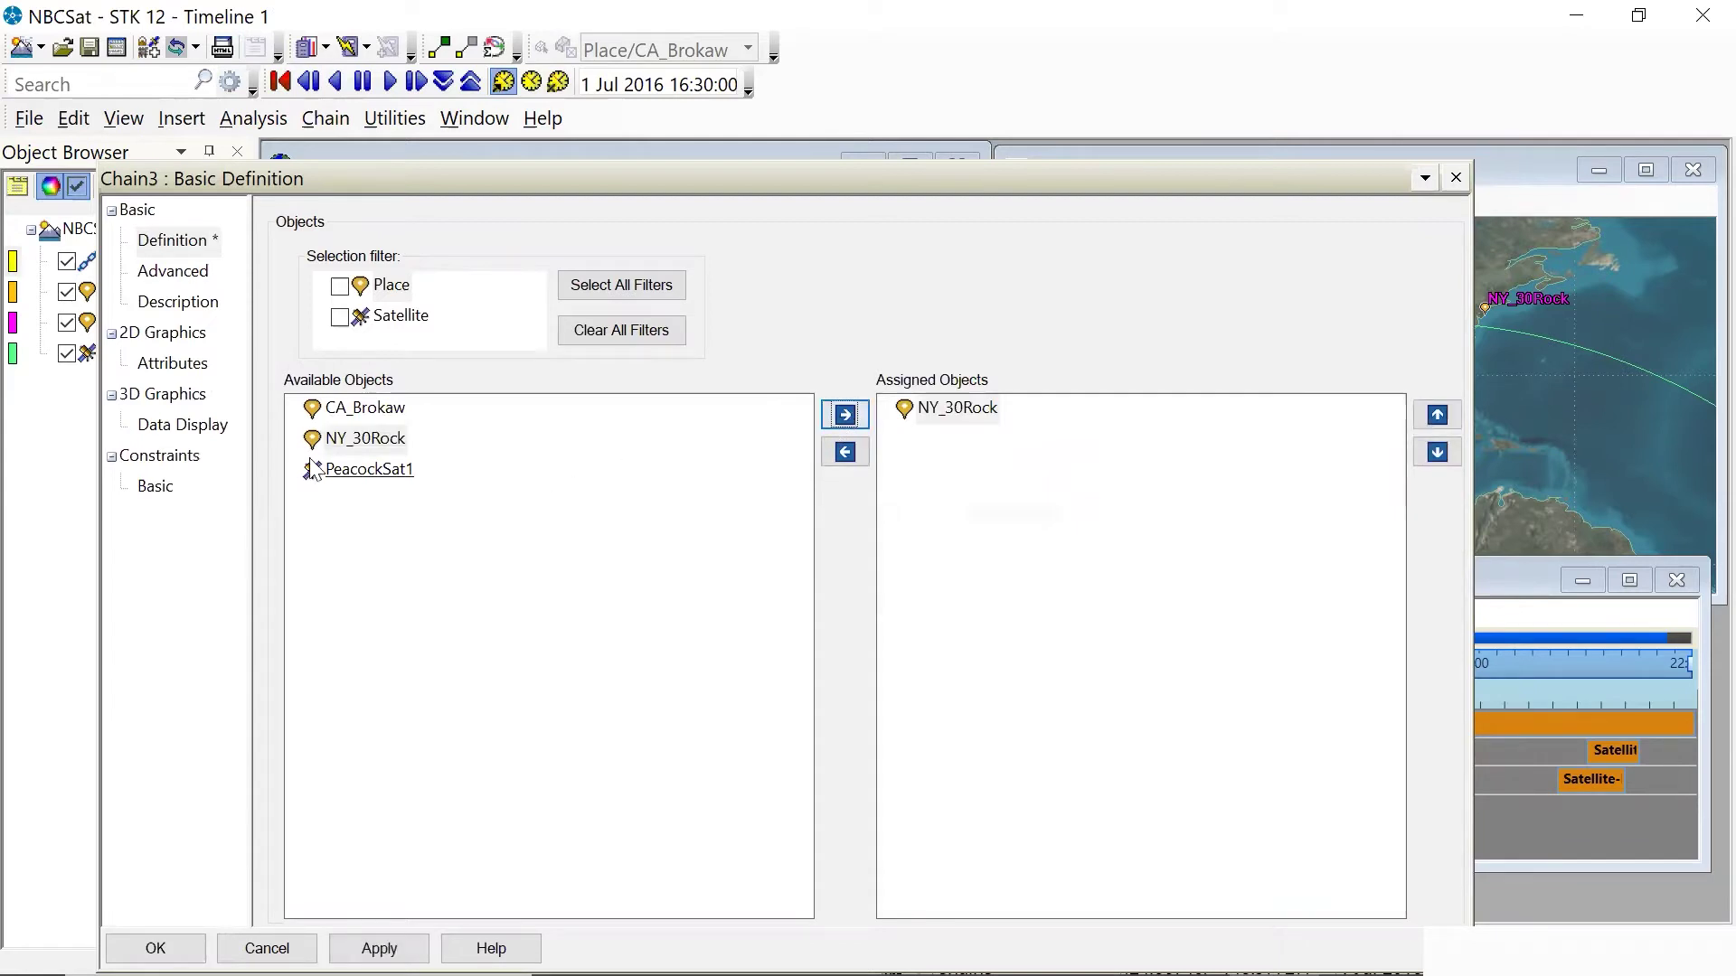
click(339, 469)
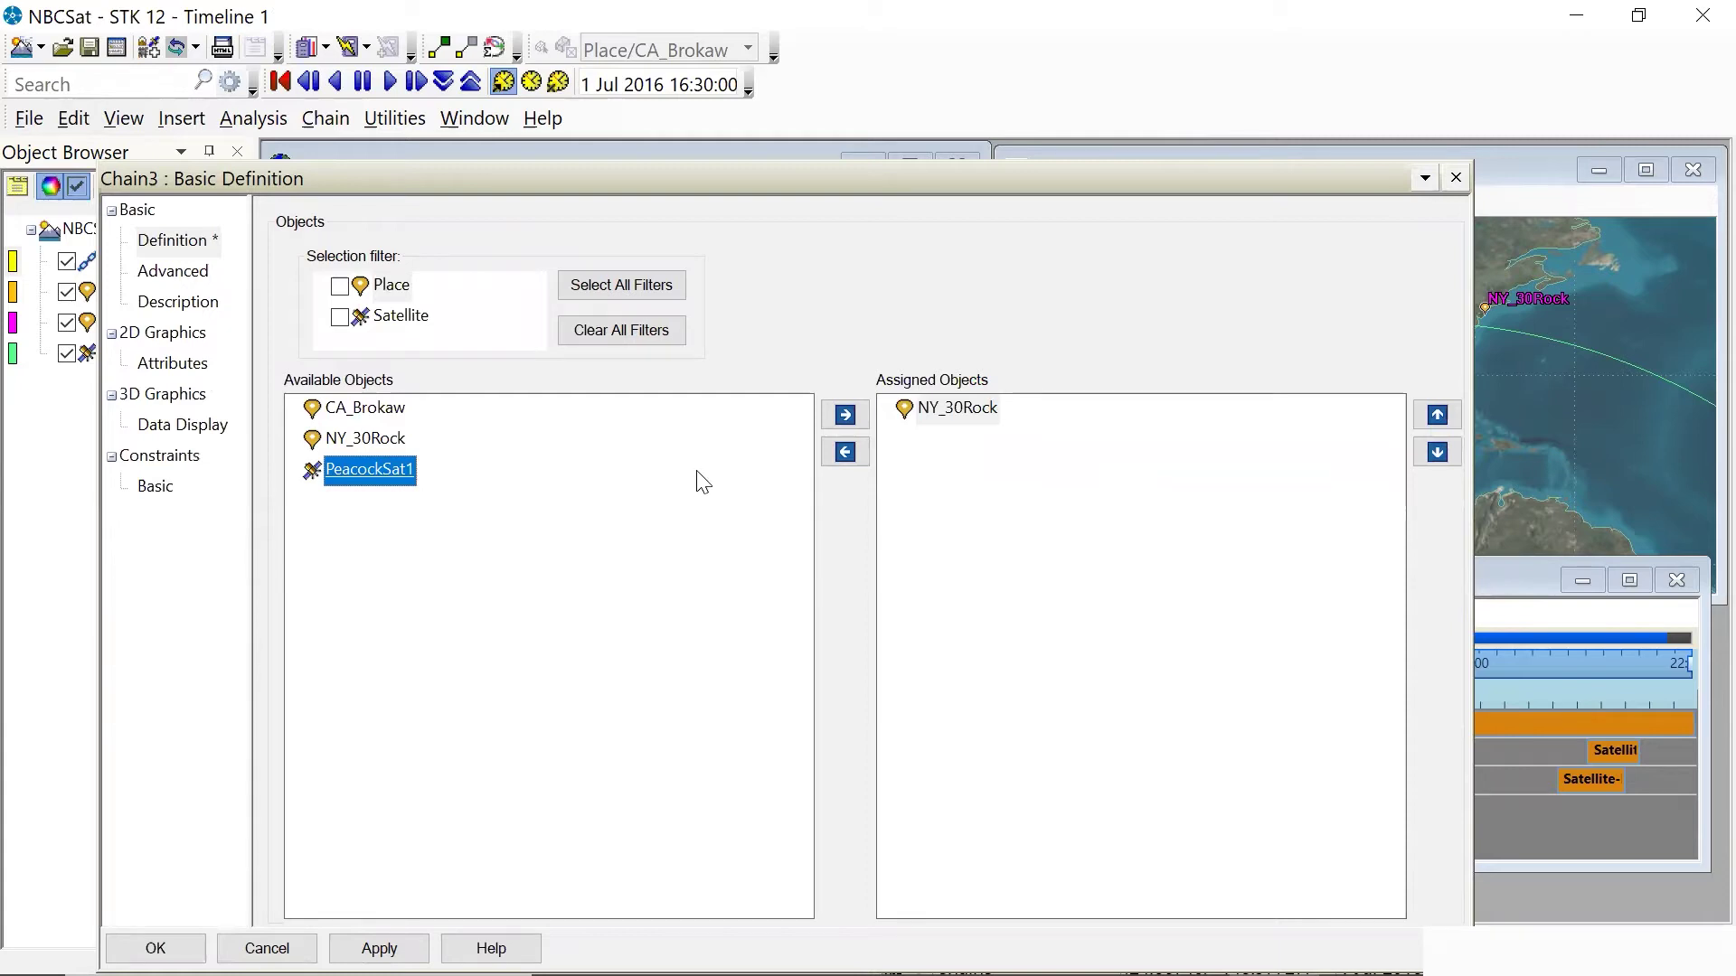
click(845, 415)
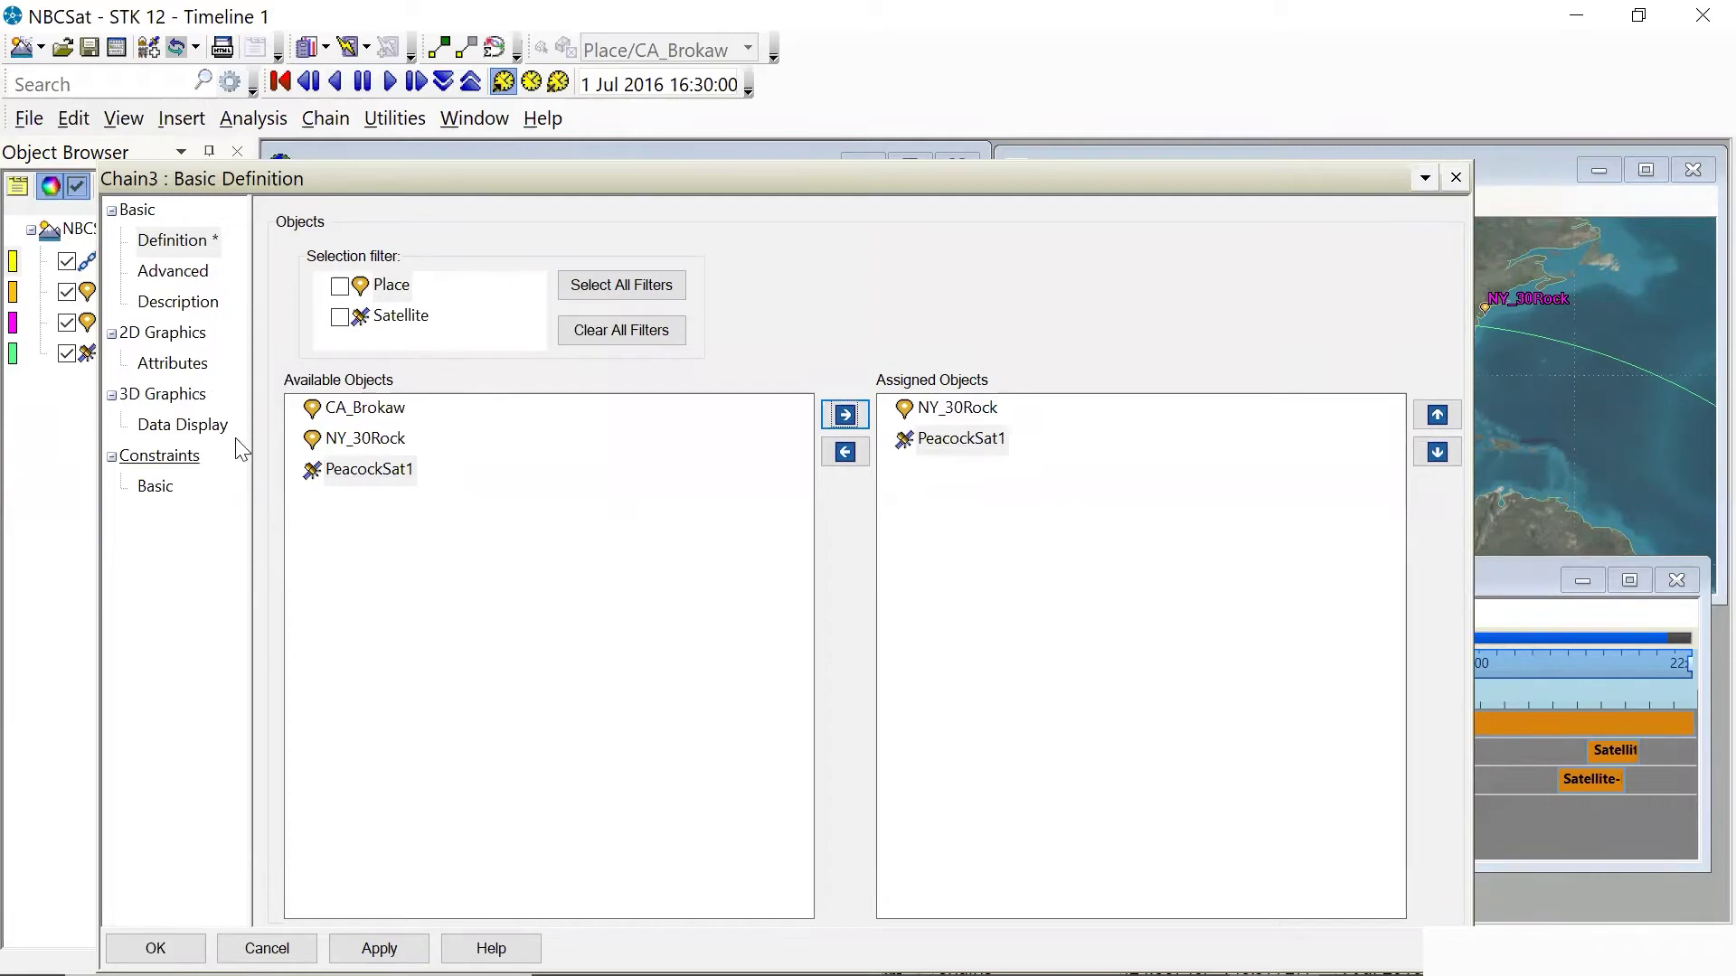
click(360, 414)
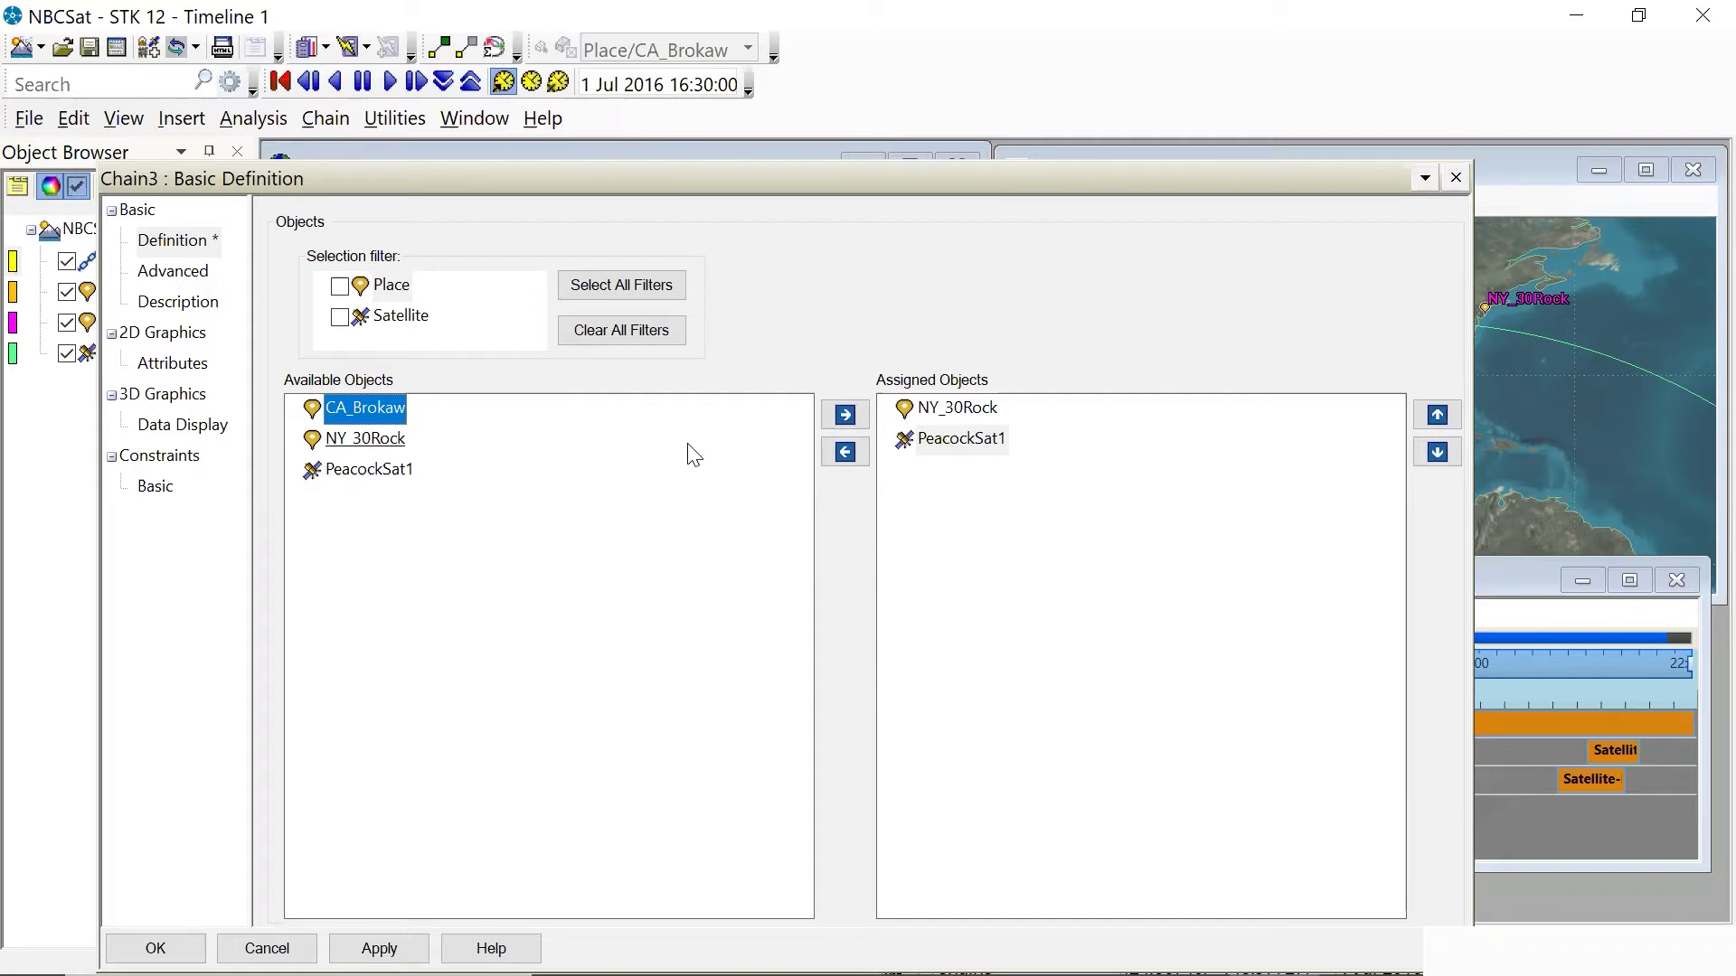
click(845, 413)
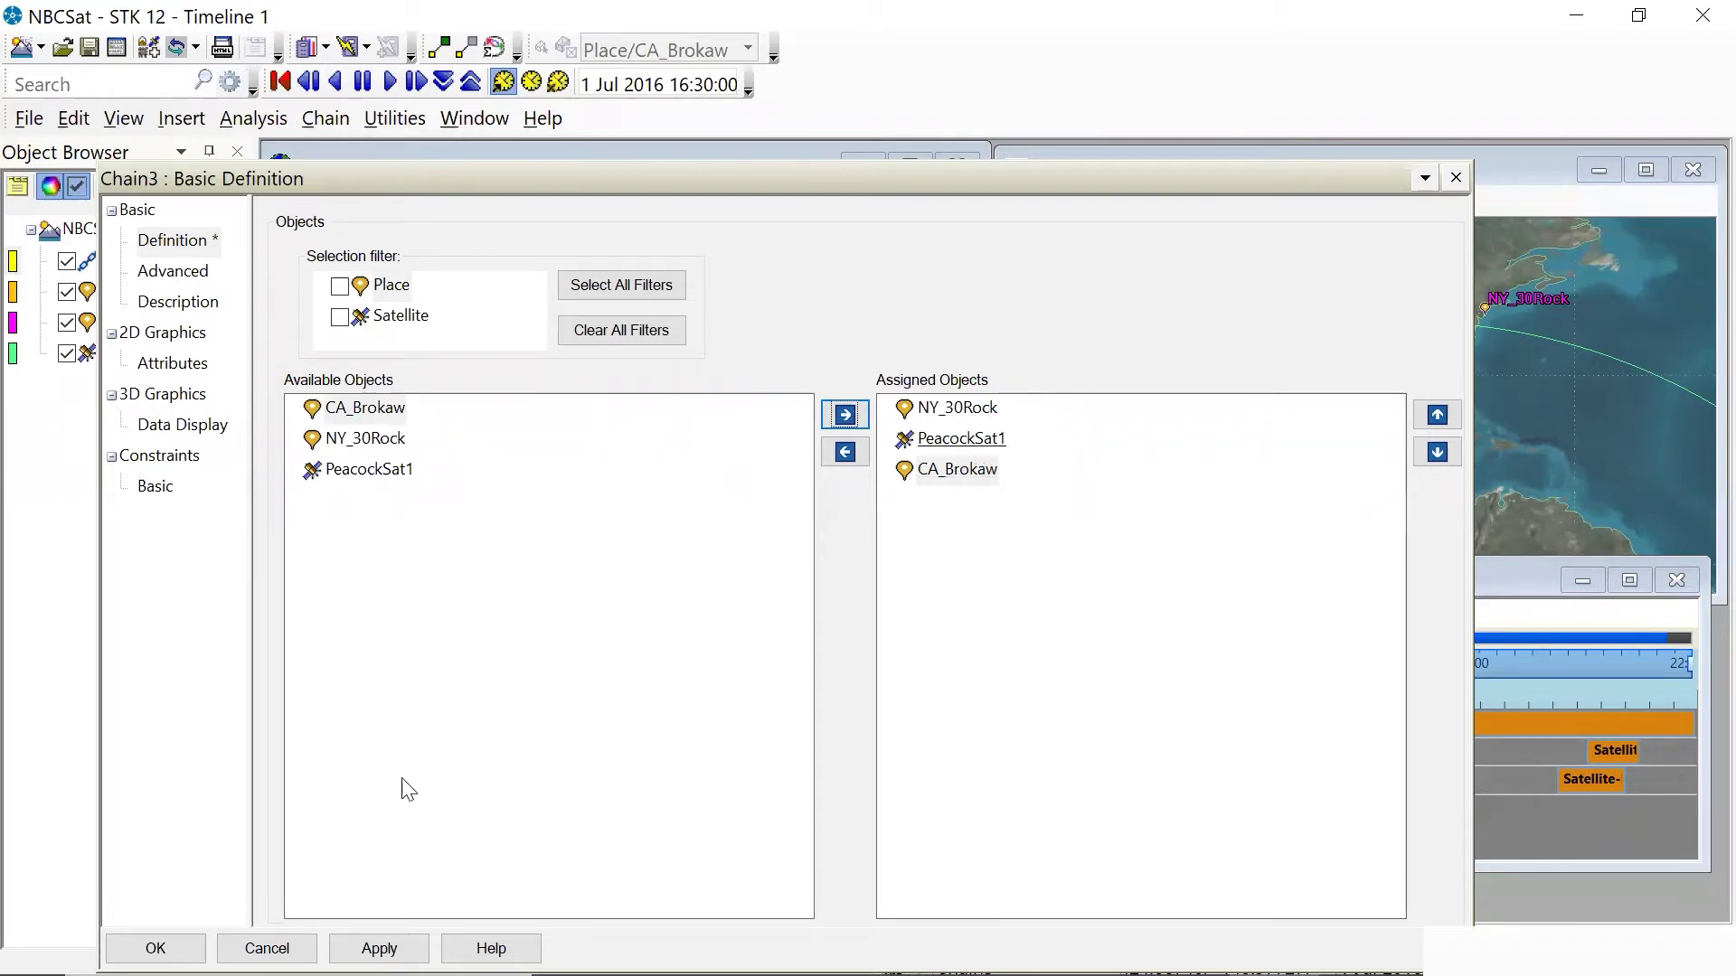
click(148, 943)
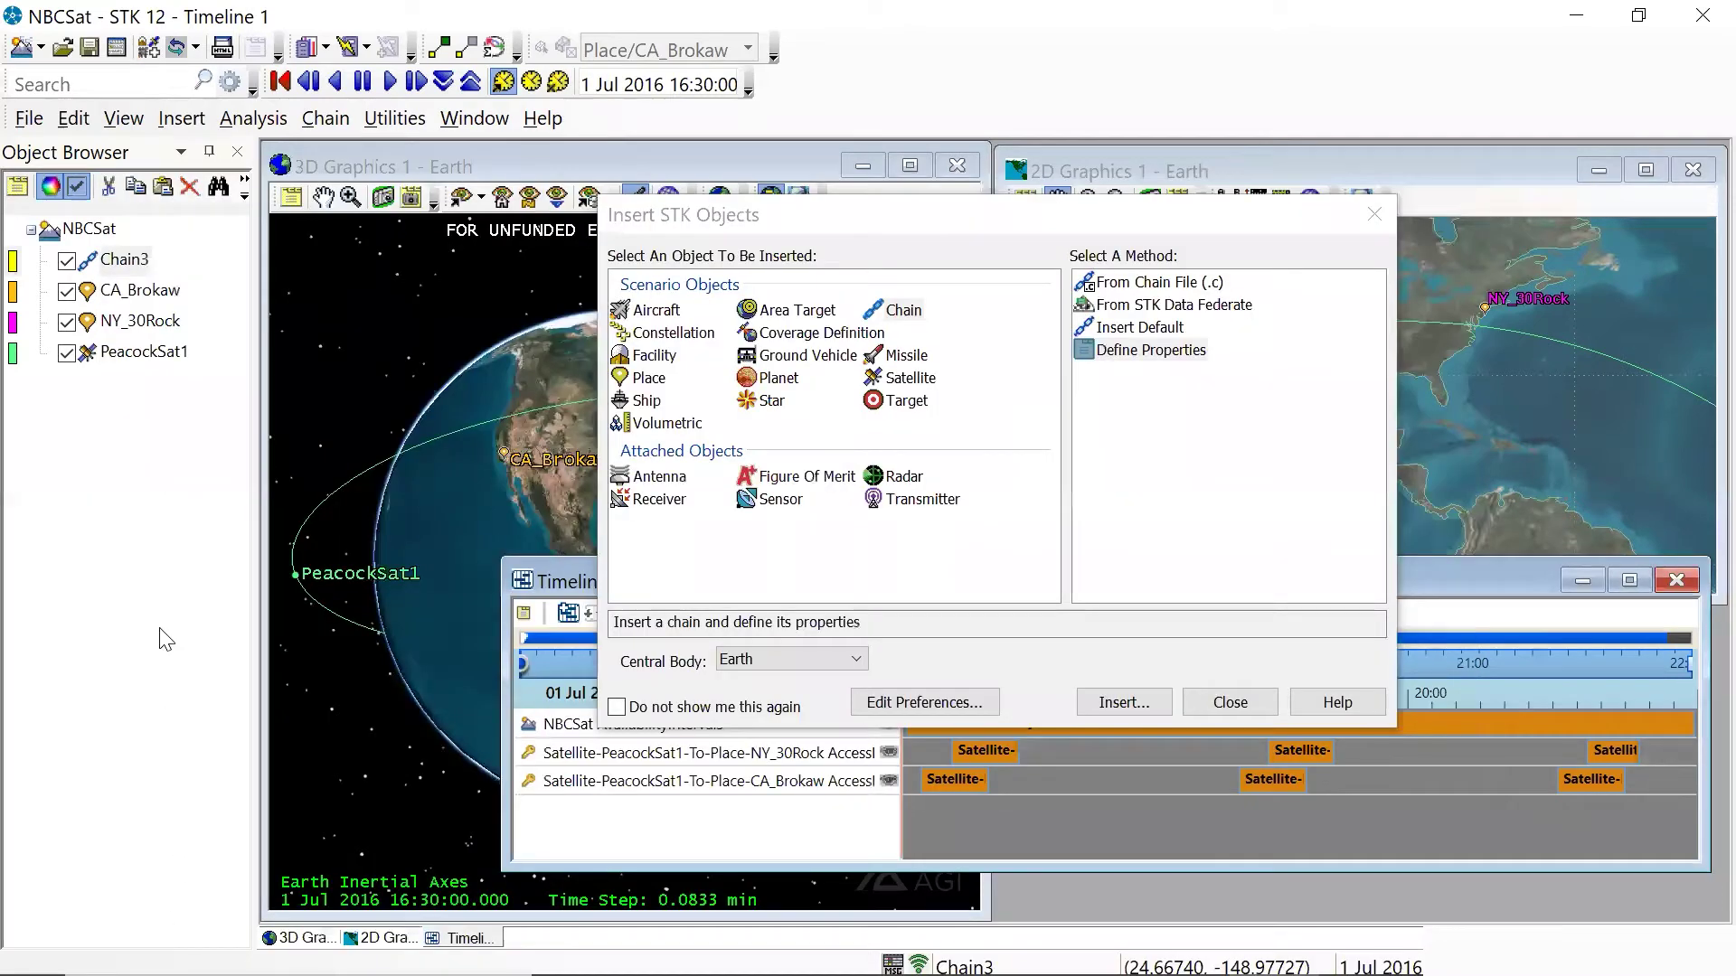
Rename Chain3 to EWChain1, then close the Insert STK Objects dialog.
right_click(127, 269)
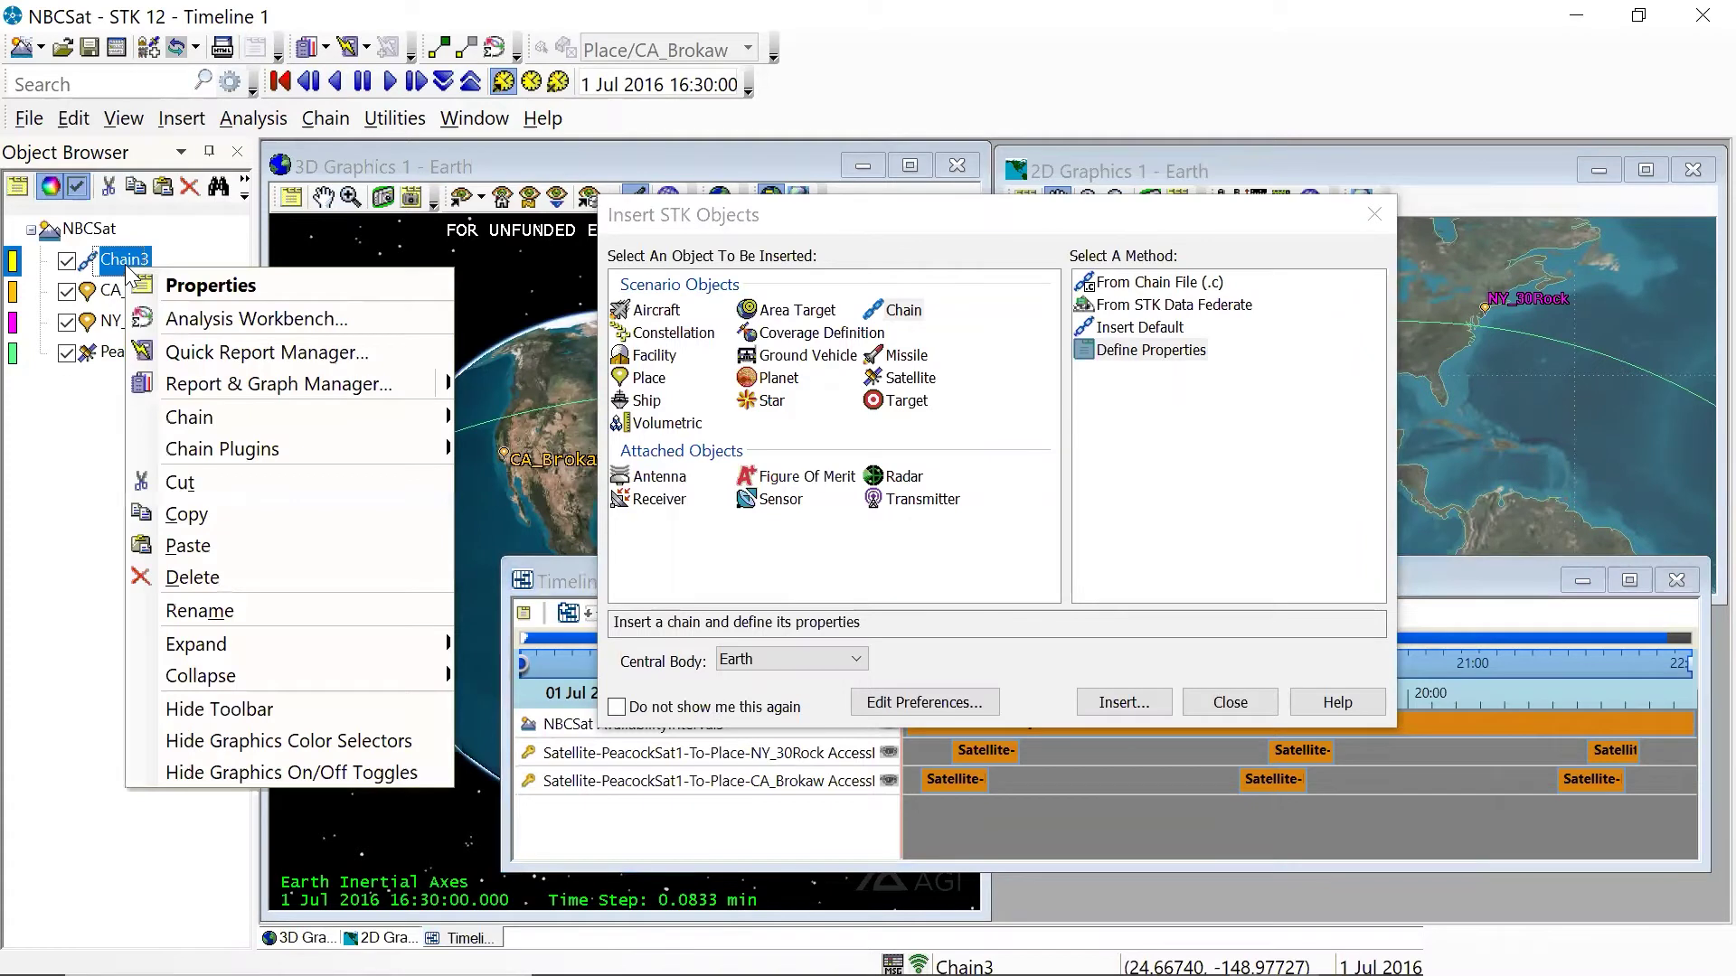
click(190, 599)
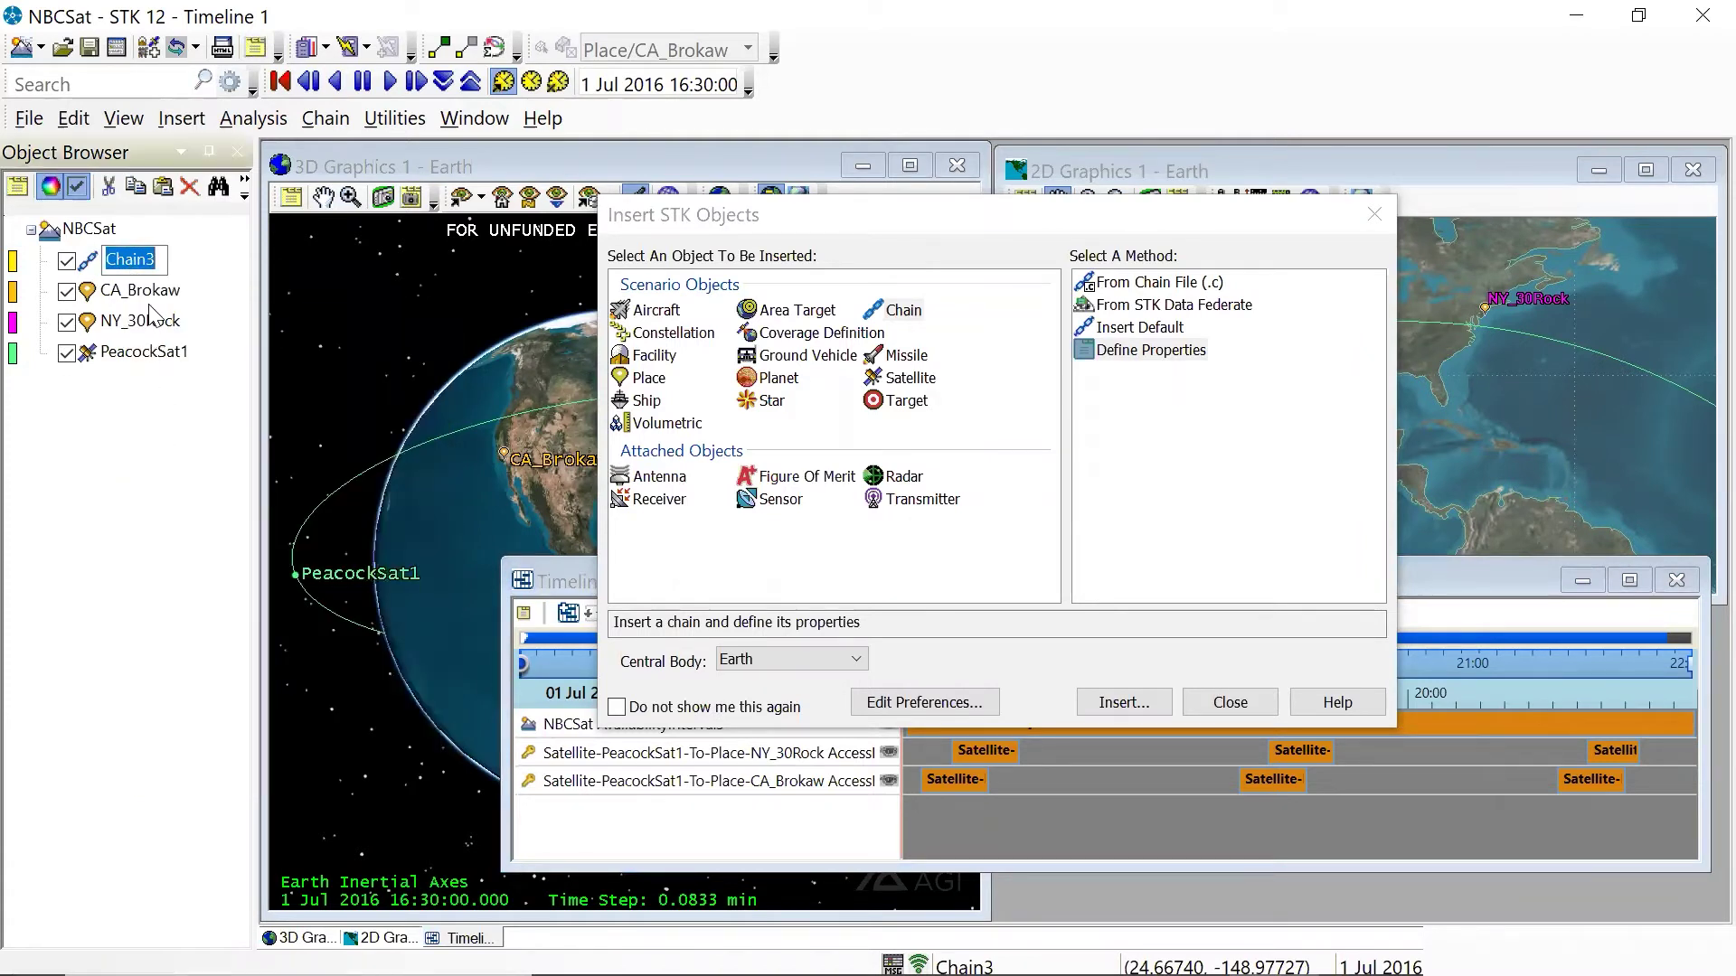
key(BackSpace)
text(EWChain)
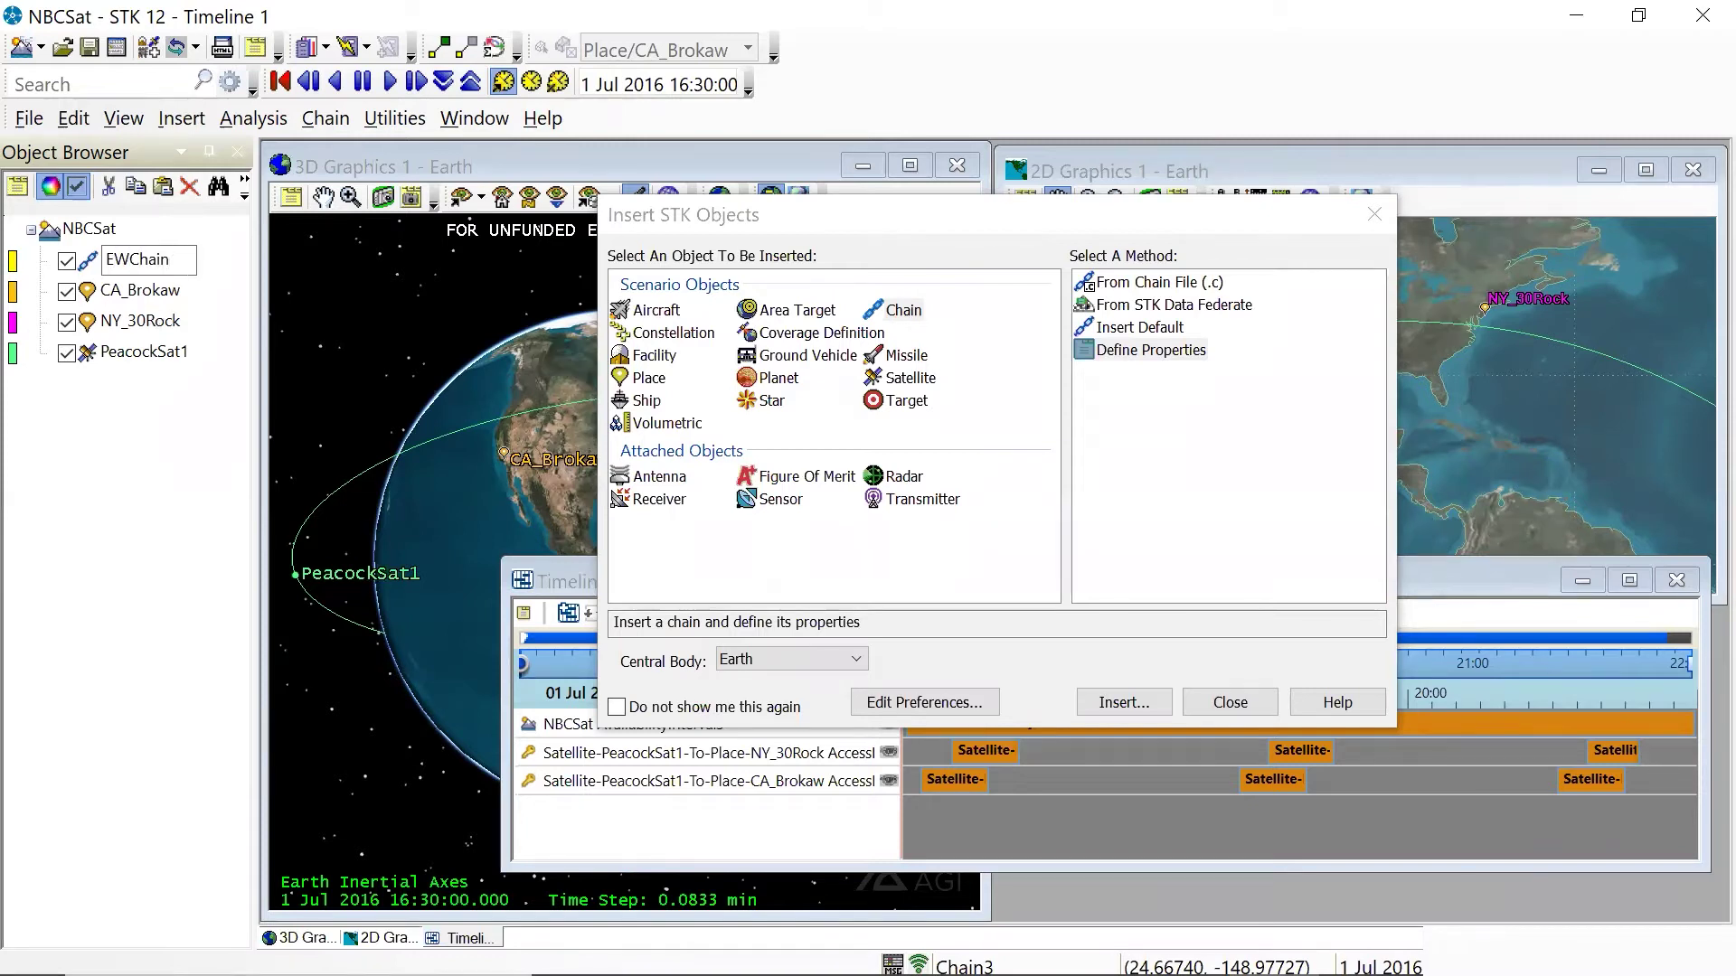
text(1)
key(Return)
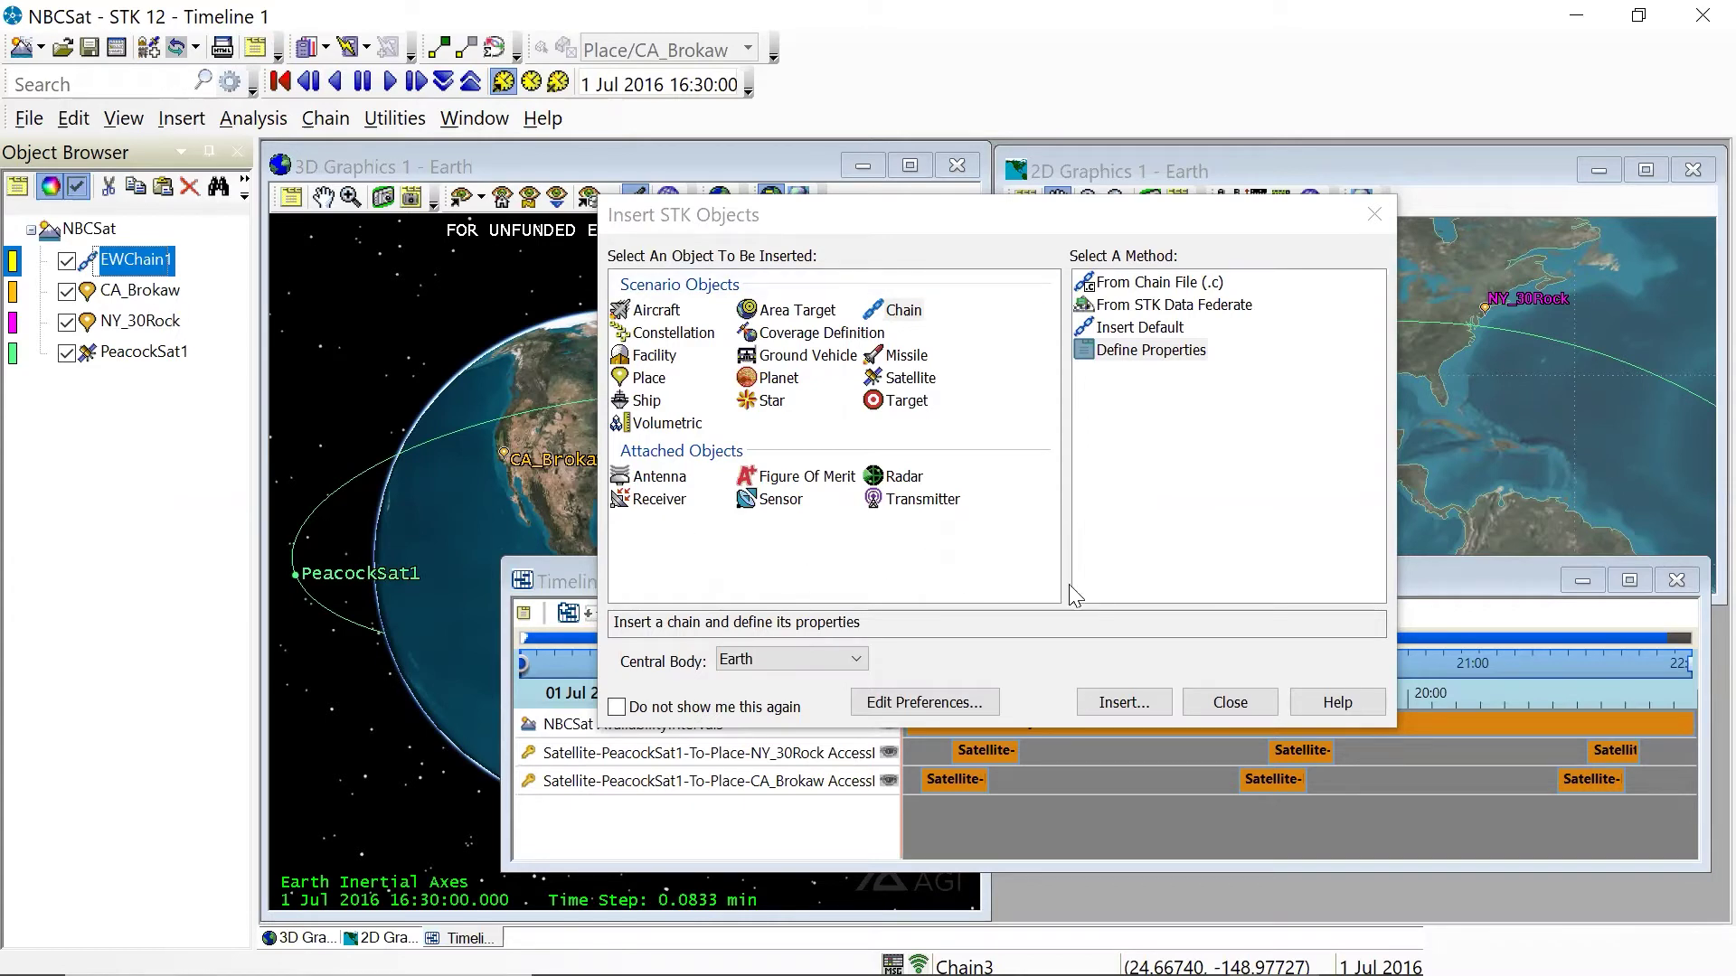
click(1213, 703)
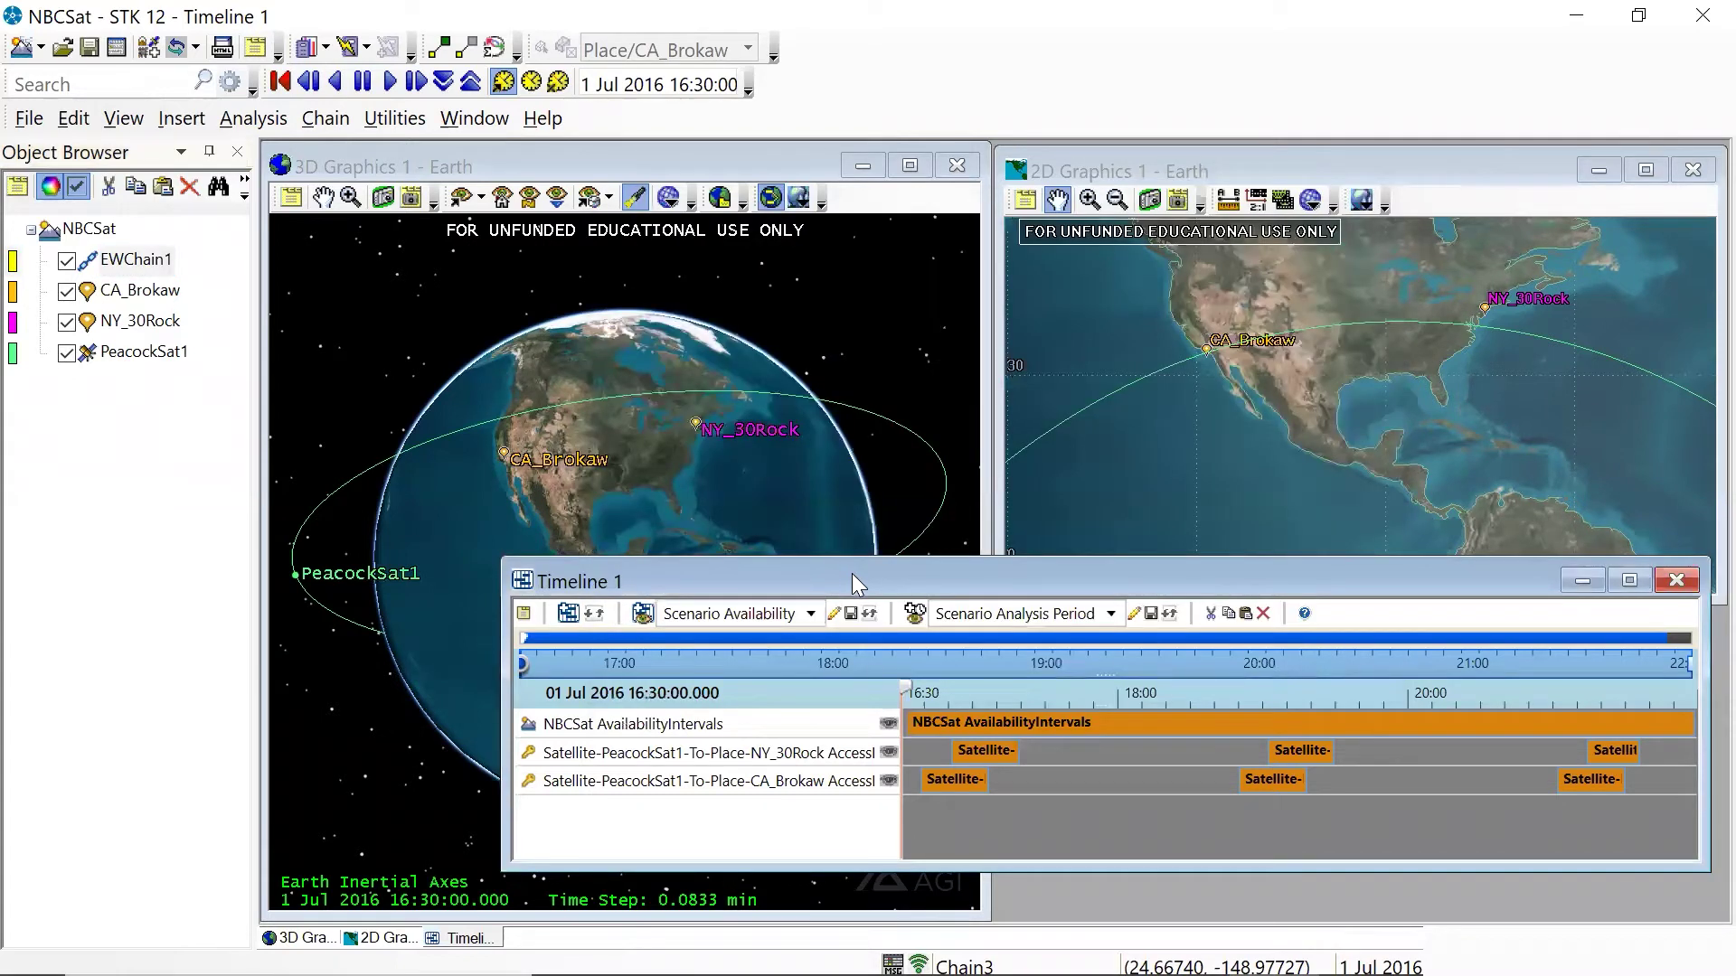
Run Chain > Compute Accesses on the EWChain1 chain.
drag(851, 575, 854, 598)
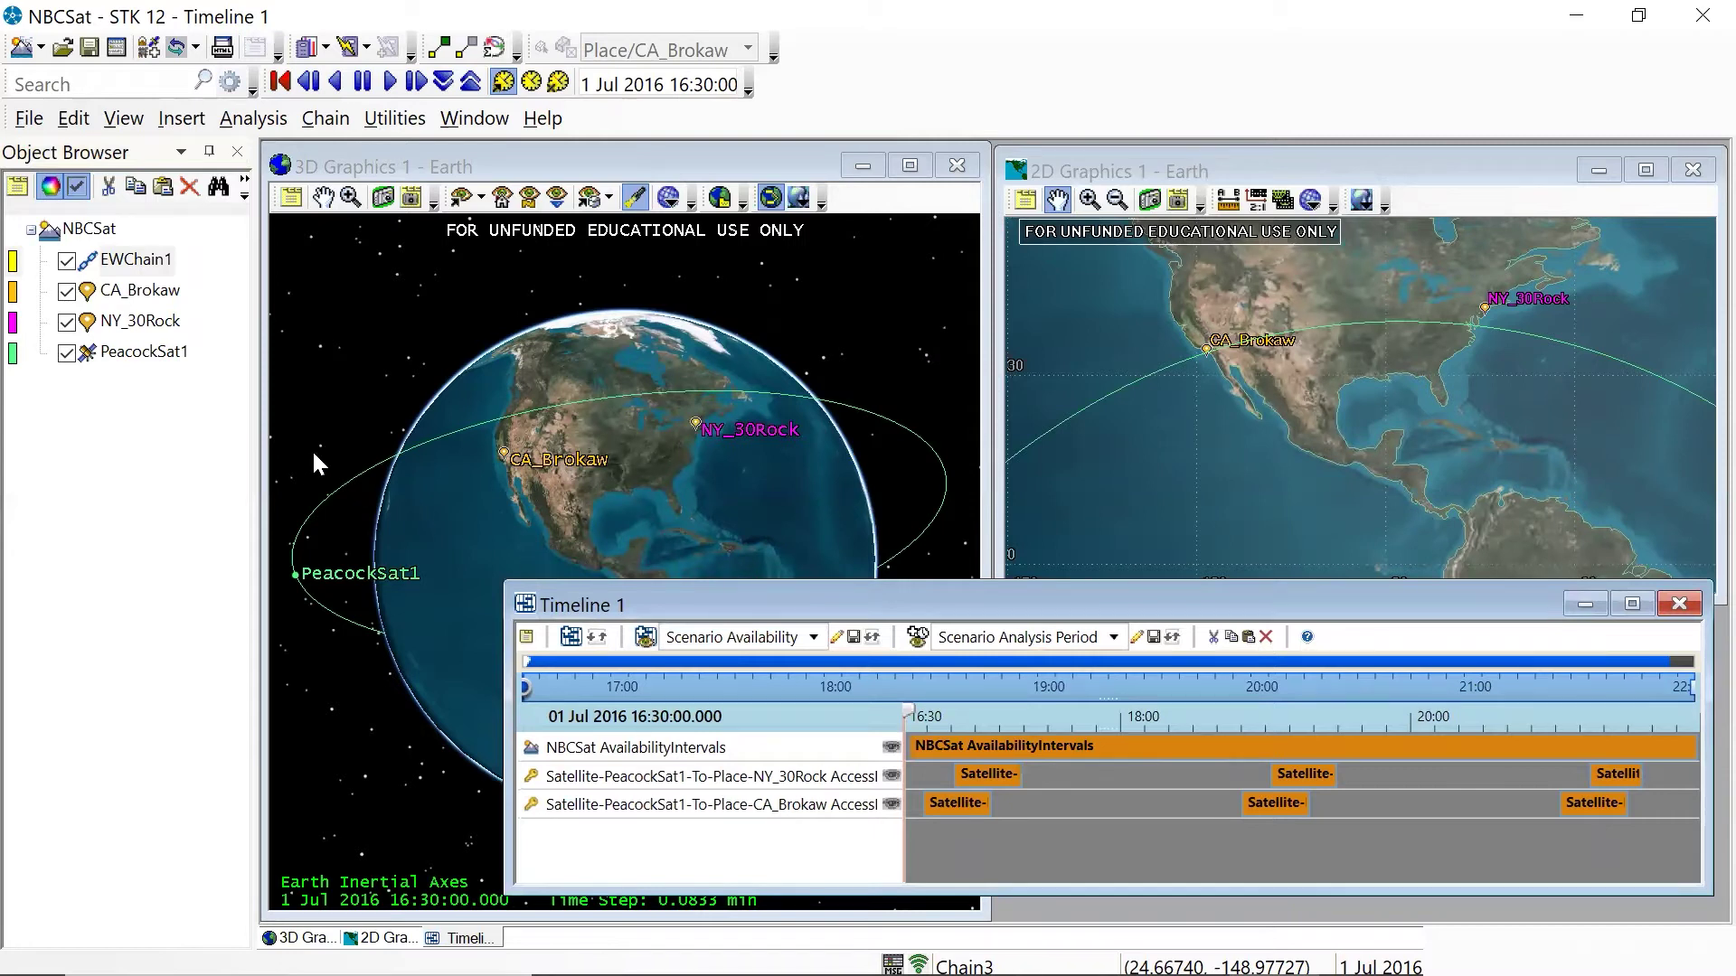
click(136, 262)
right_click(135, 263)
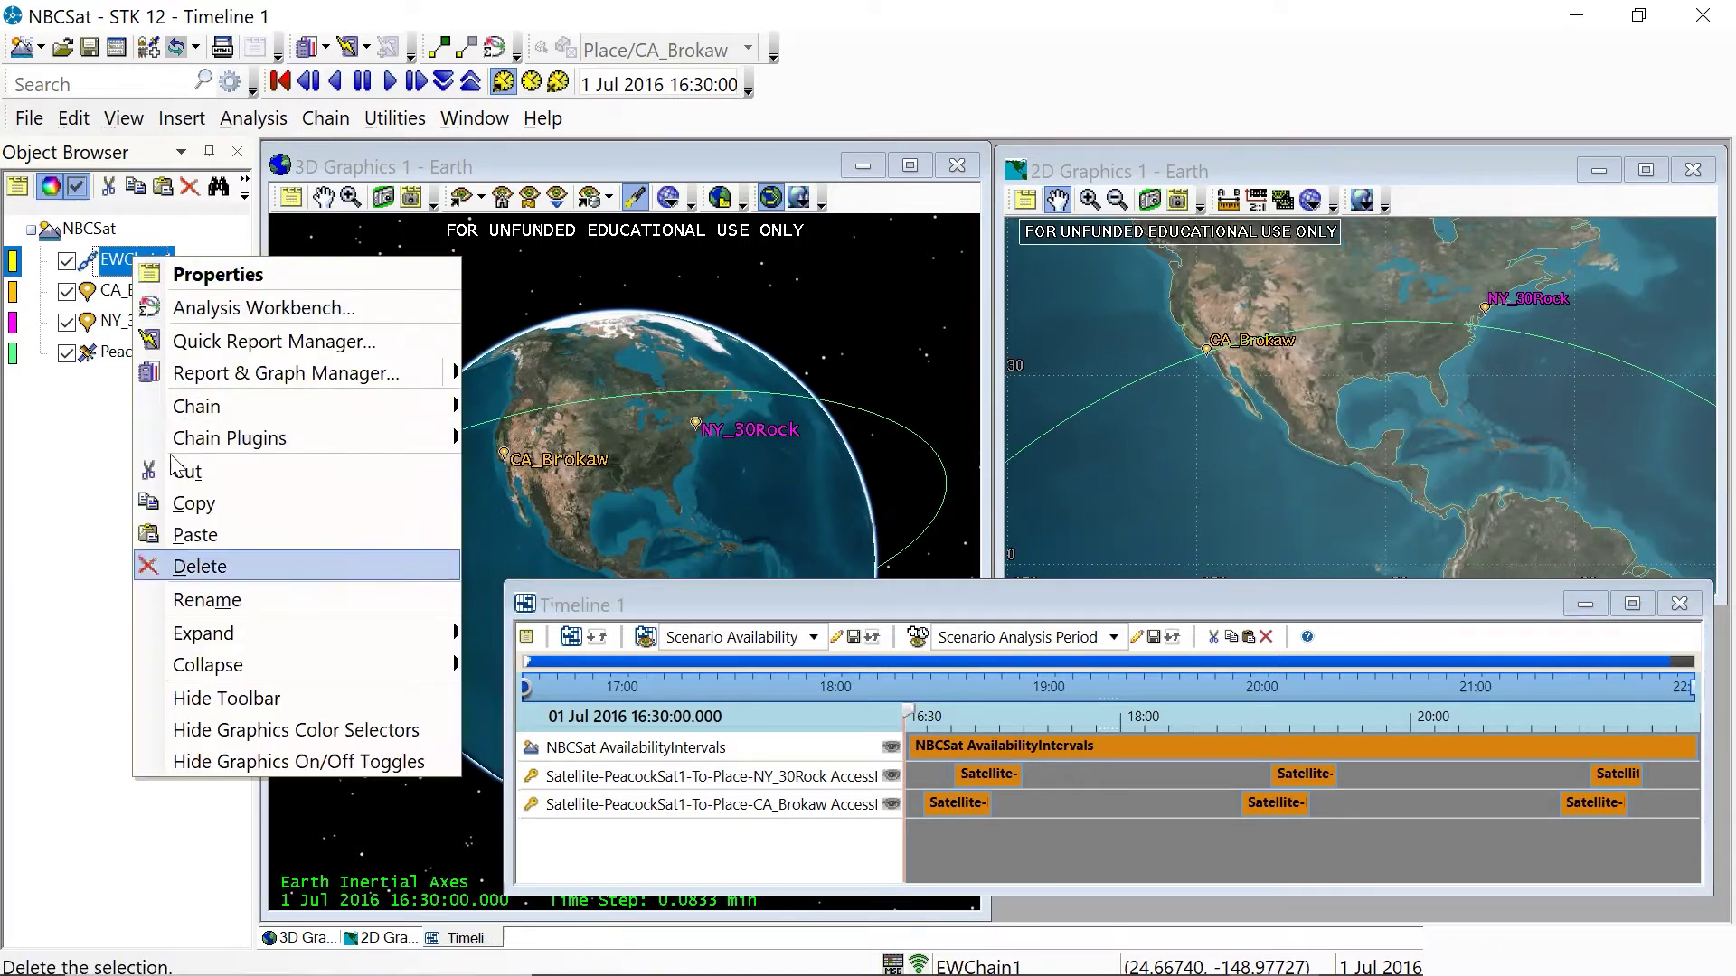
mouse_move(206, 408)
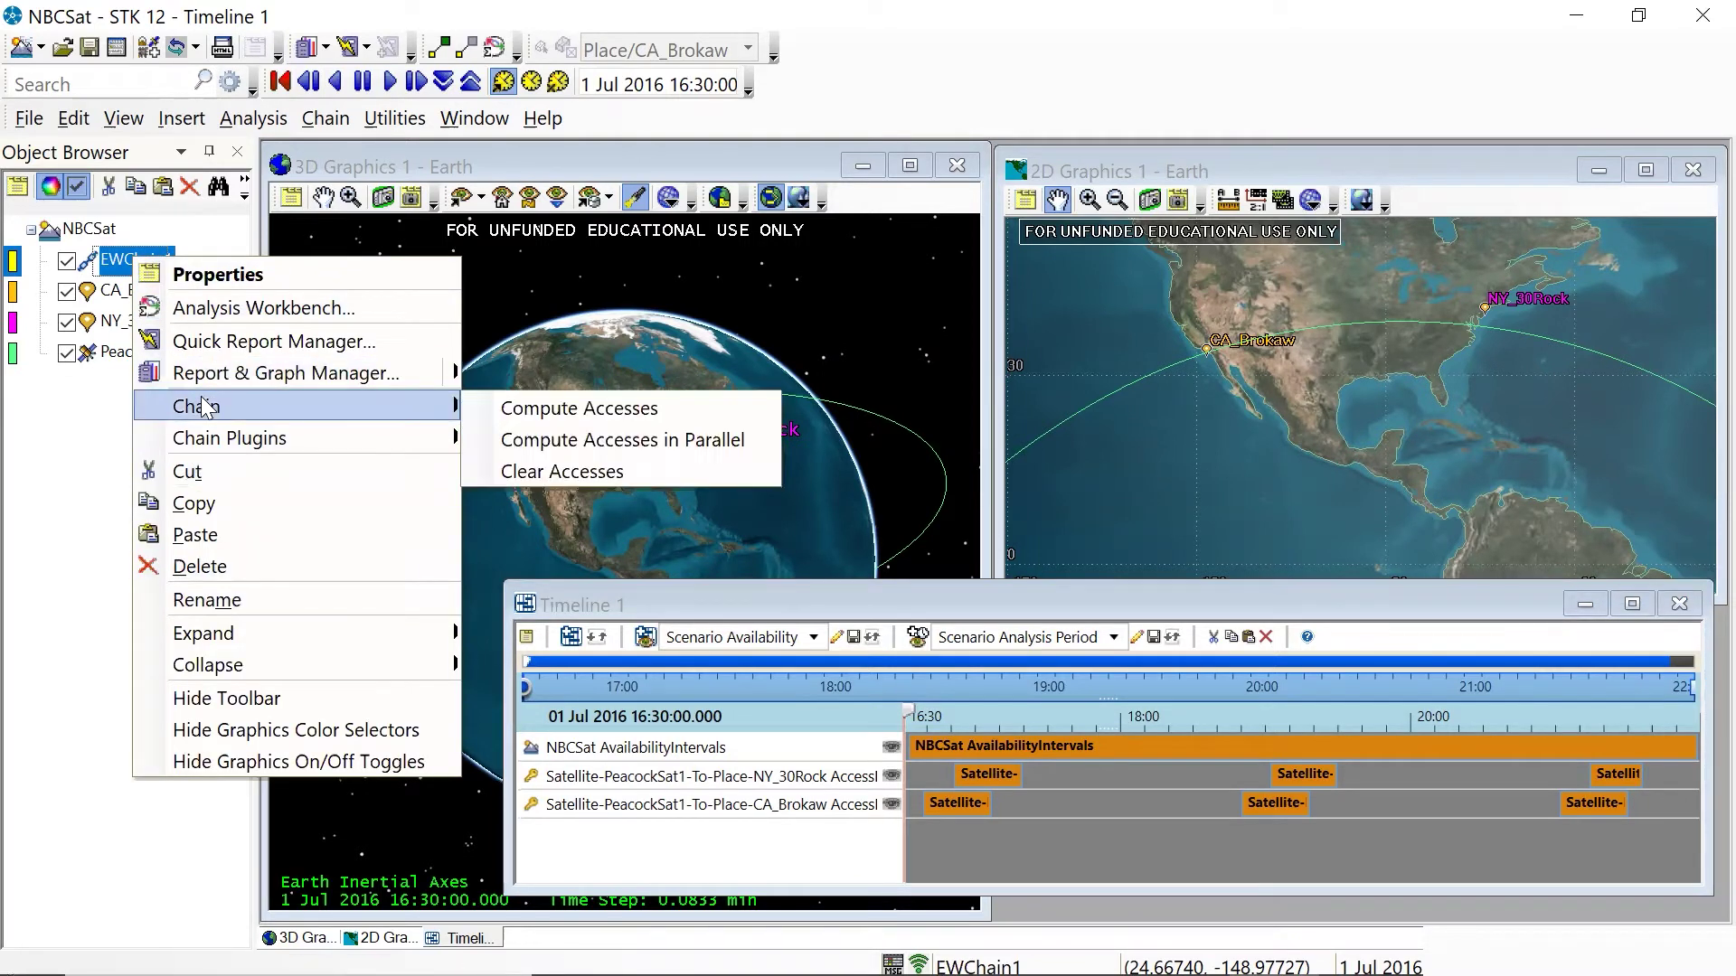
click(554, 416)
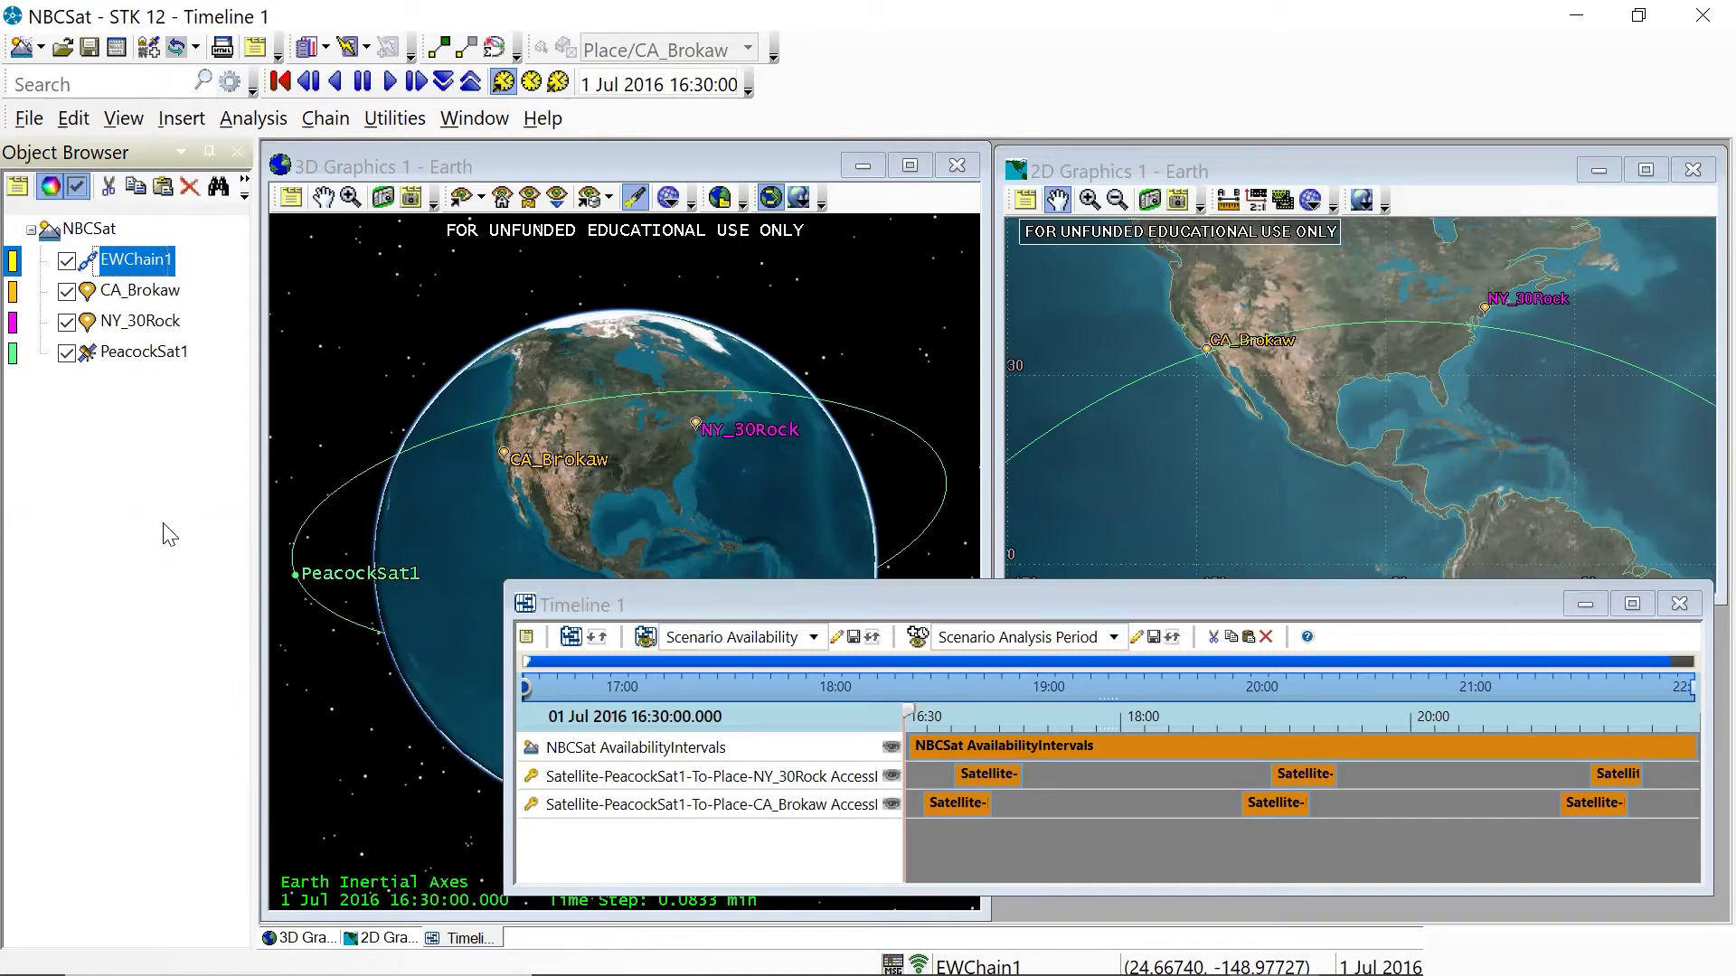
Add EWChain1's CompleteChainAccessIntervals component as a new row in Timeline 1.
click(586, 855)
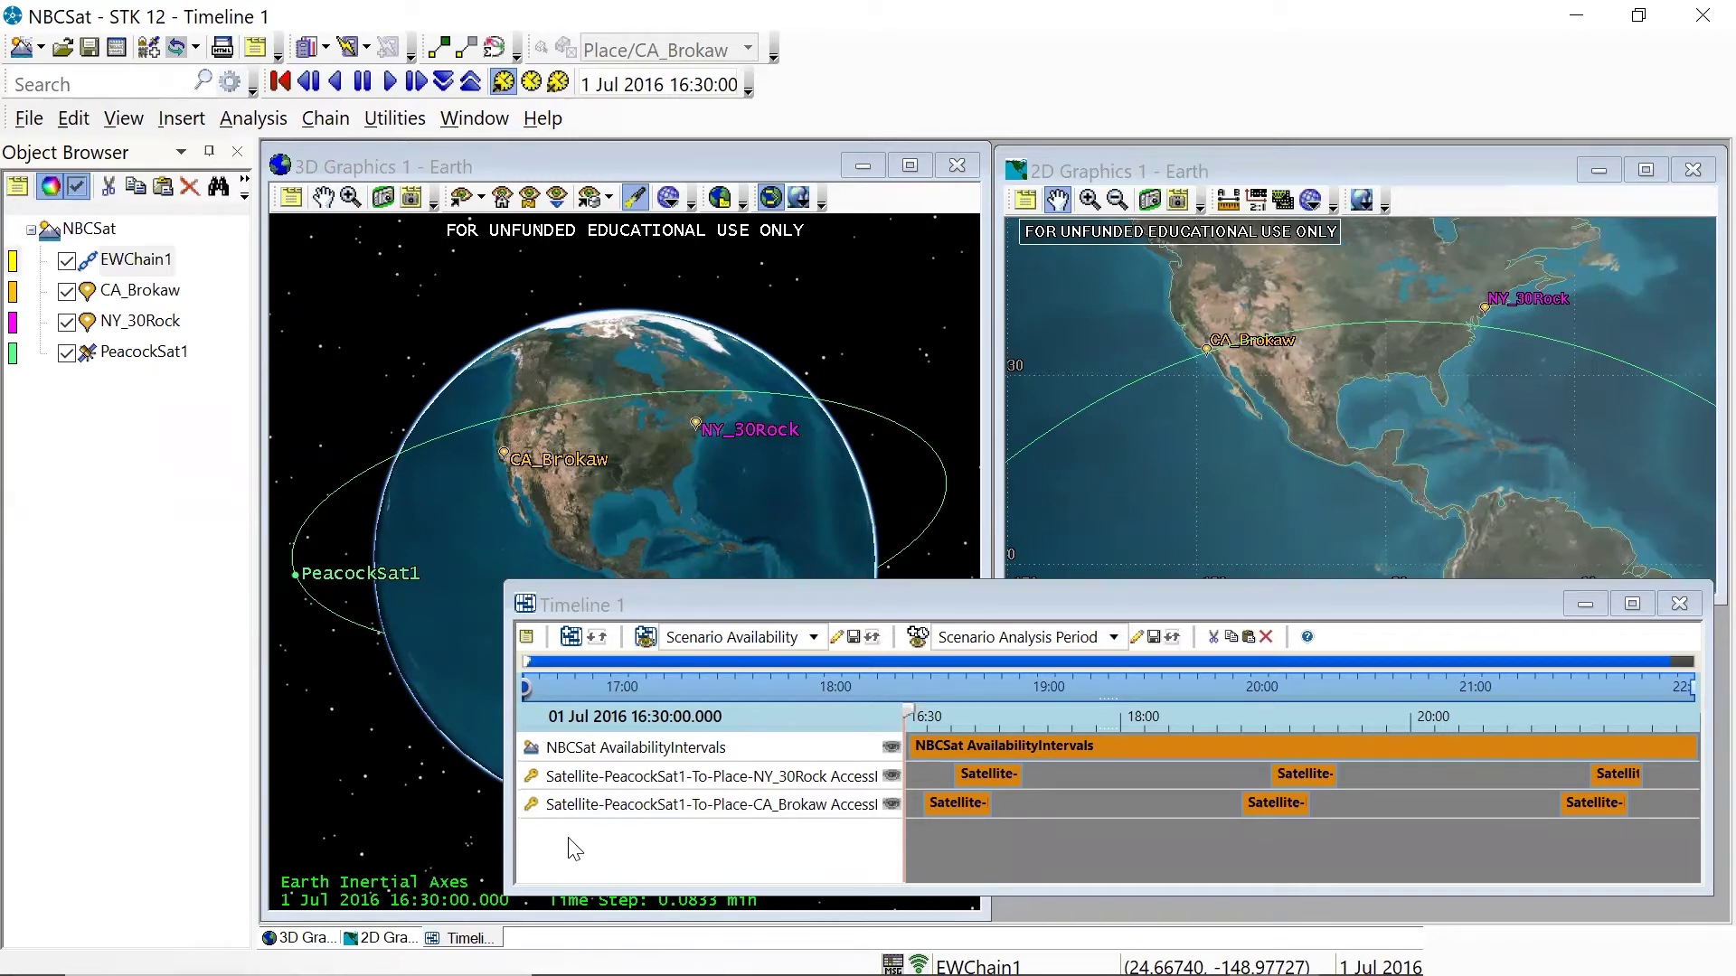
click(590, 853)
right_click(584, 843)
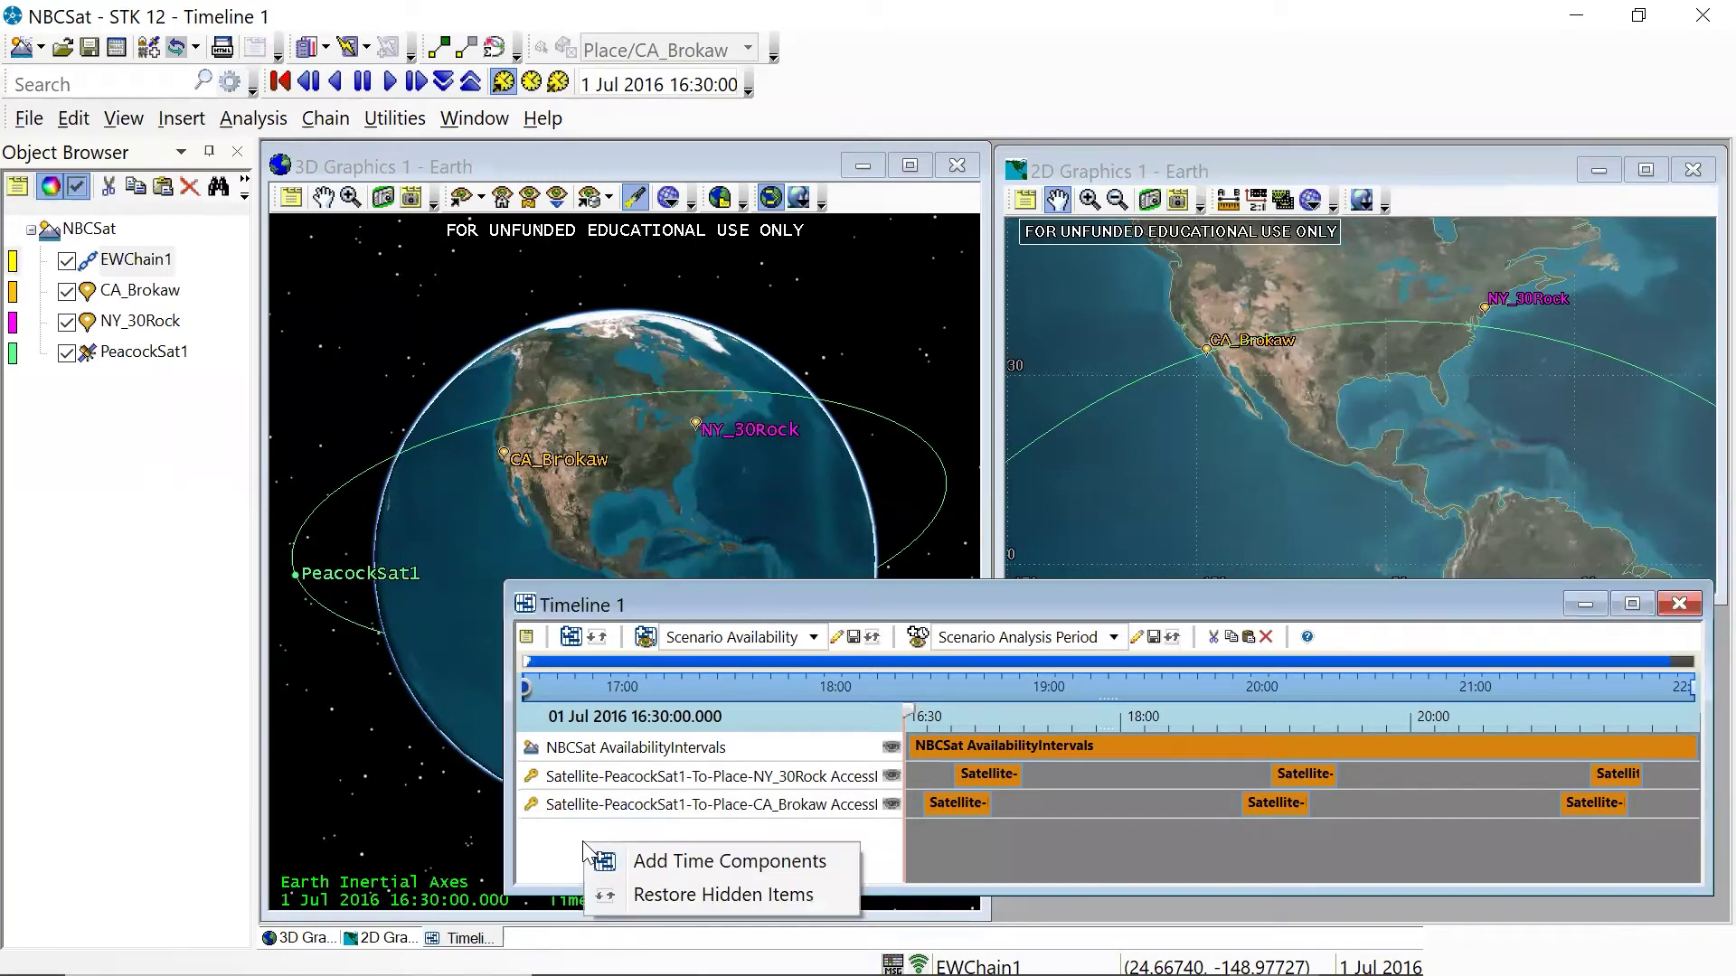
click(645, 858)
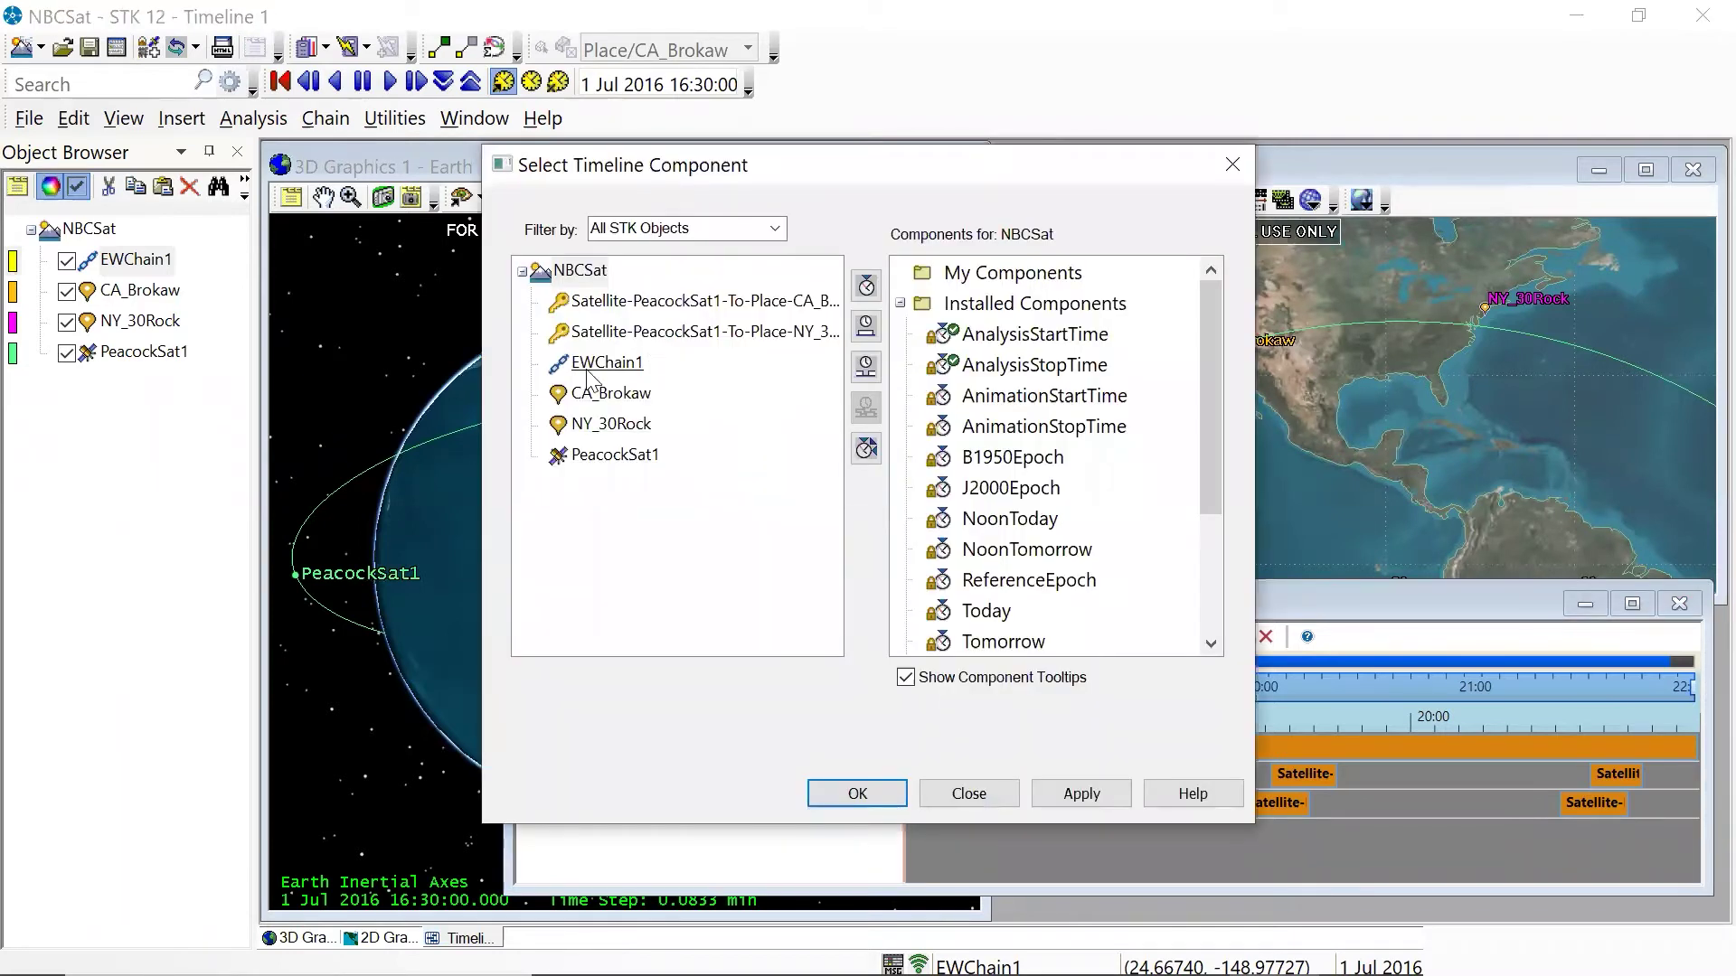
click(588, 368)
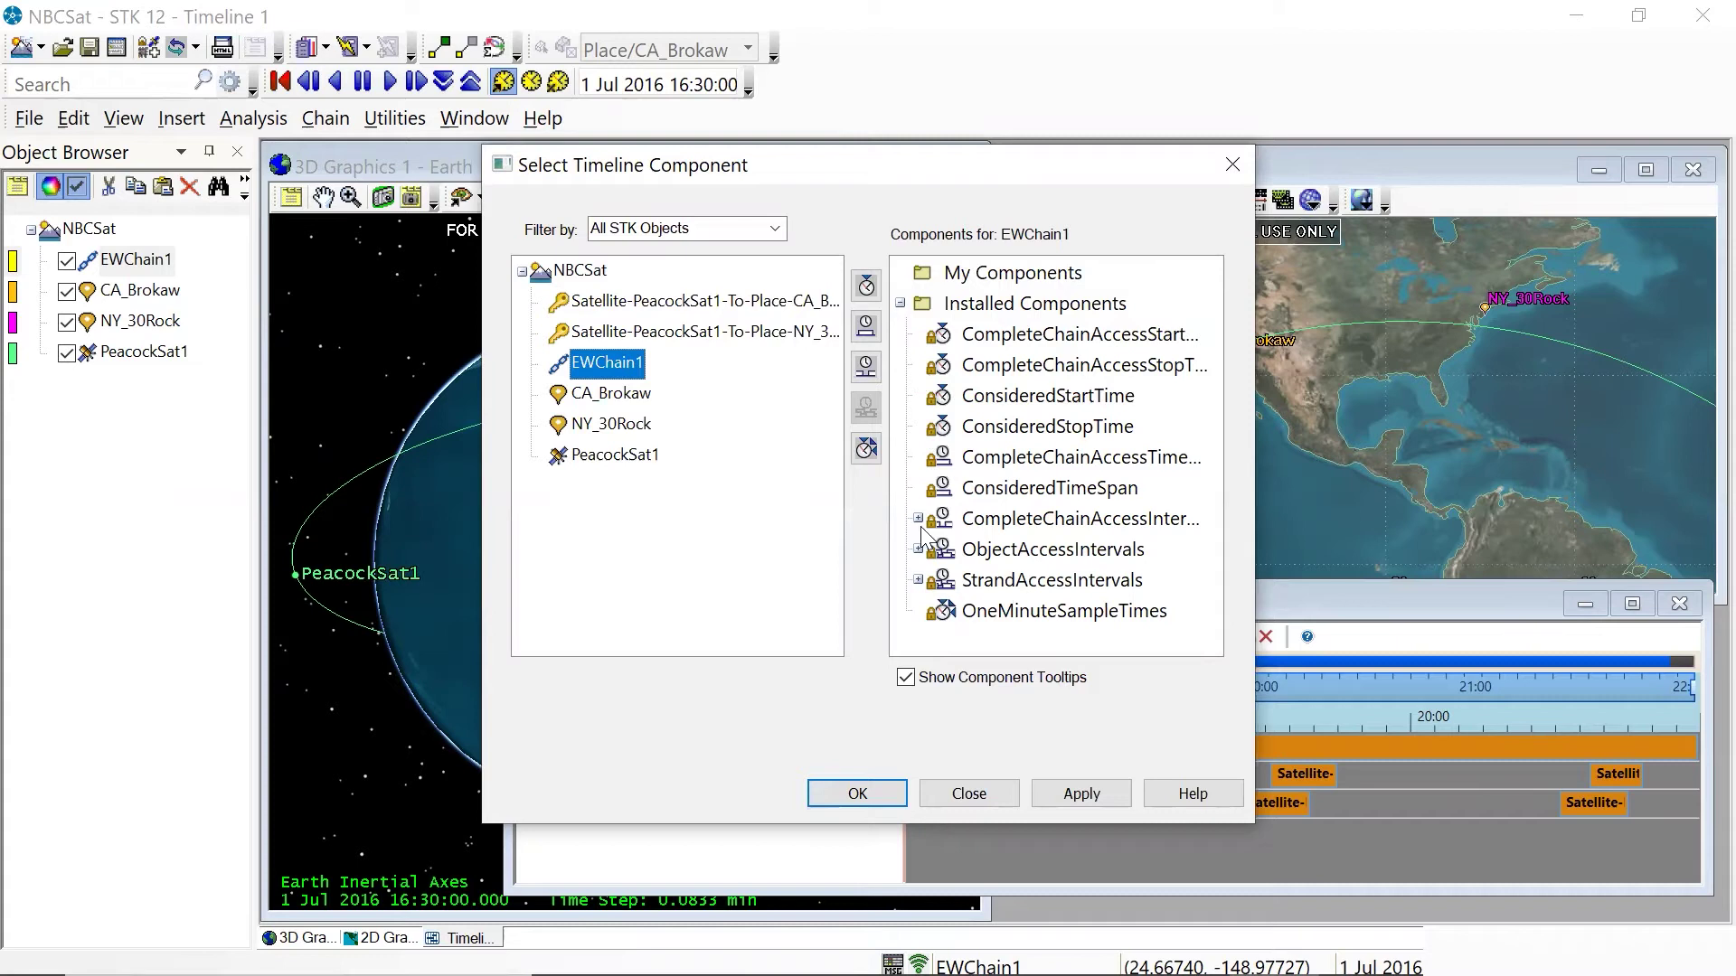
click(1061, 525)
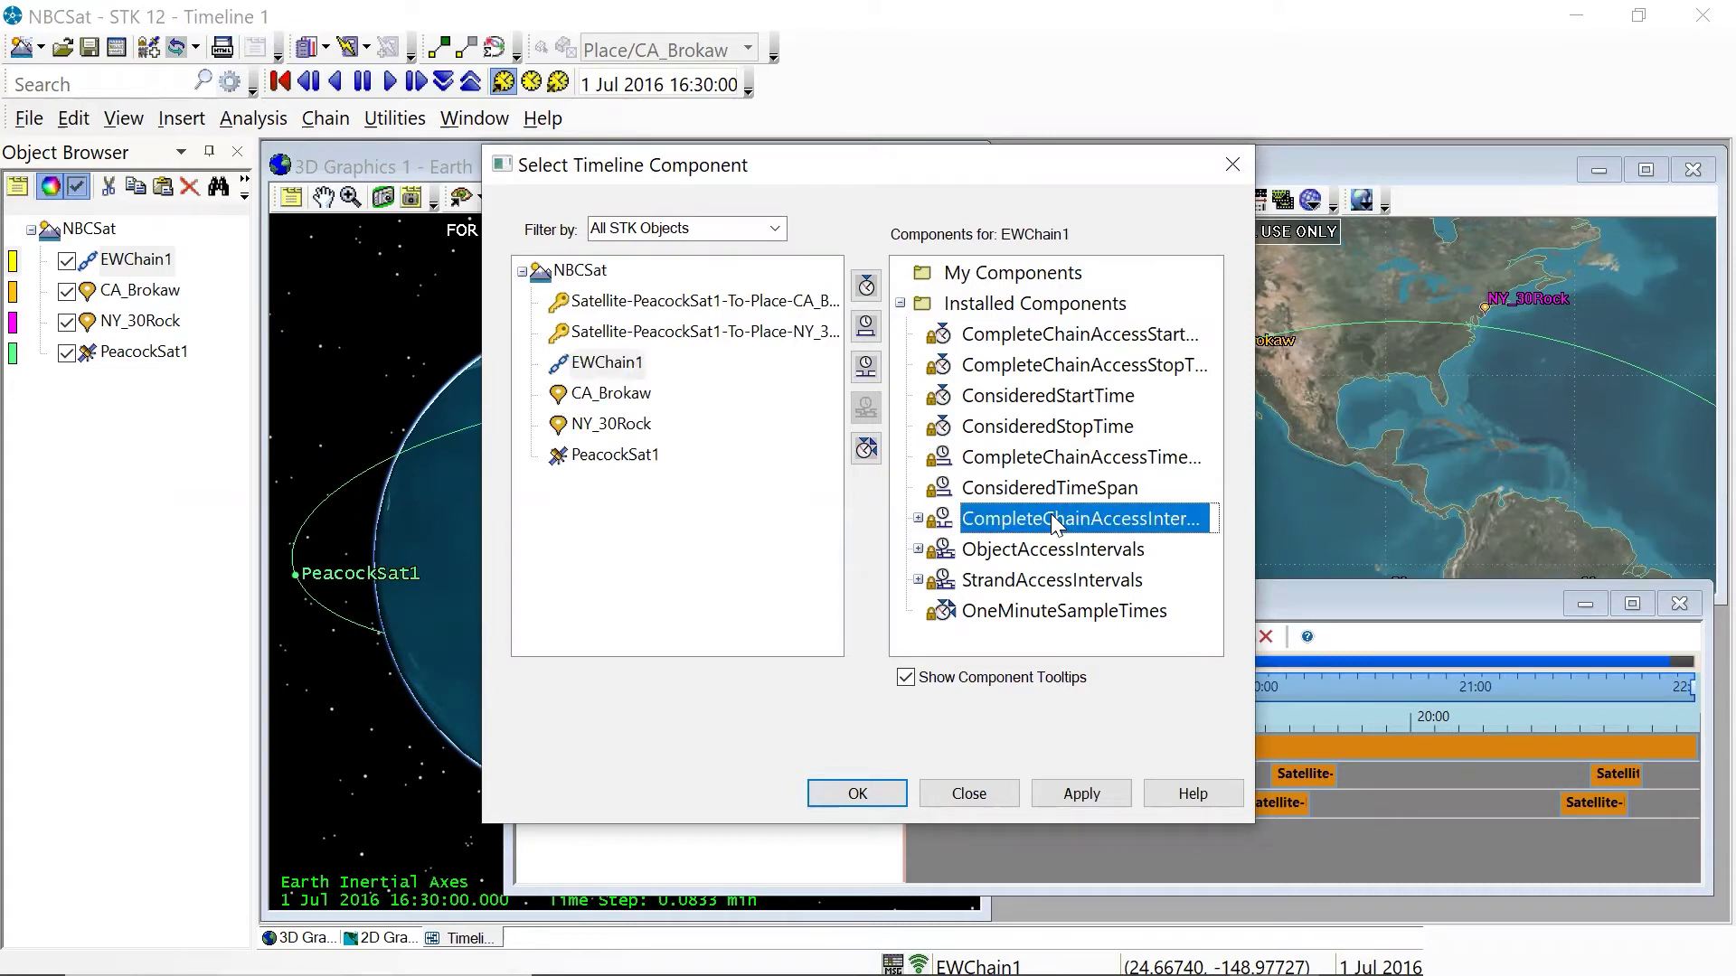
click(873, 792)
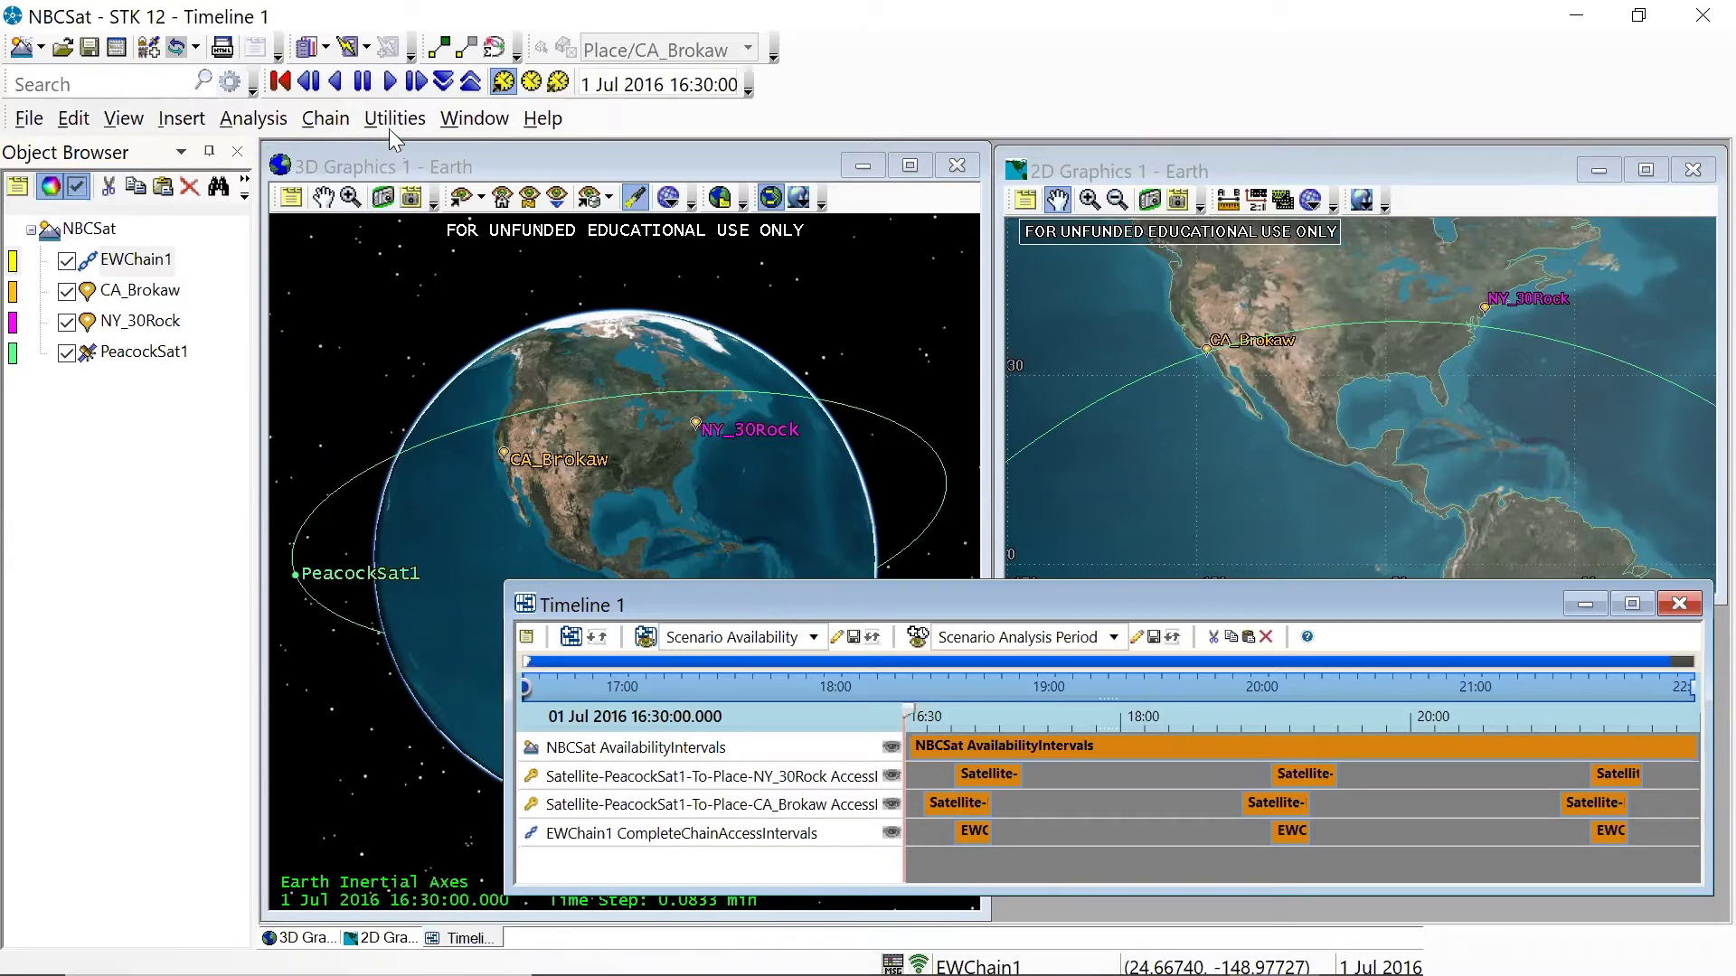
click(390, 81)
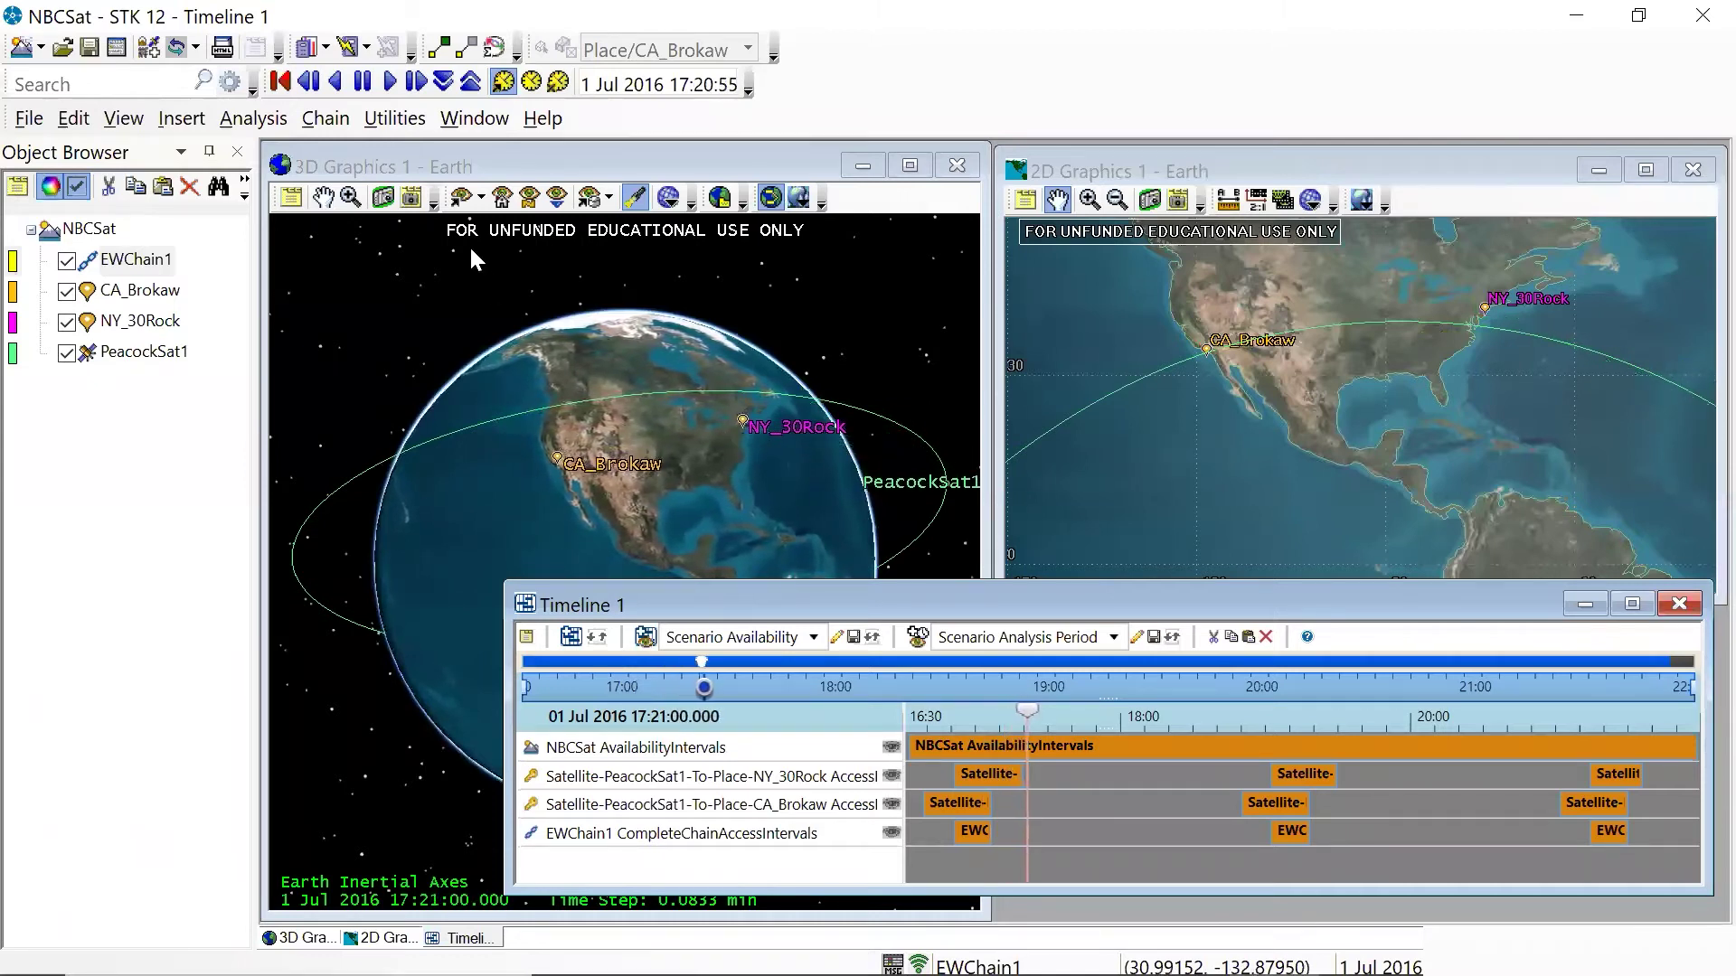
click(362, 82)
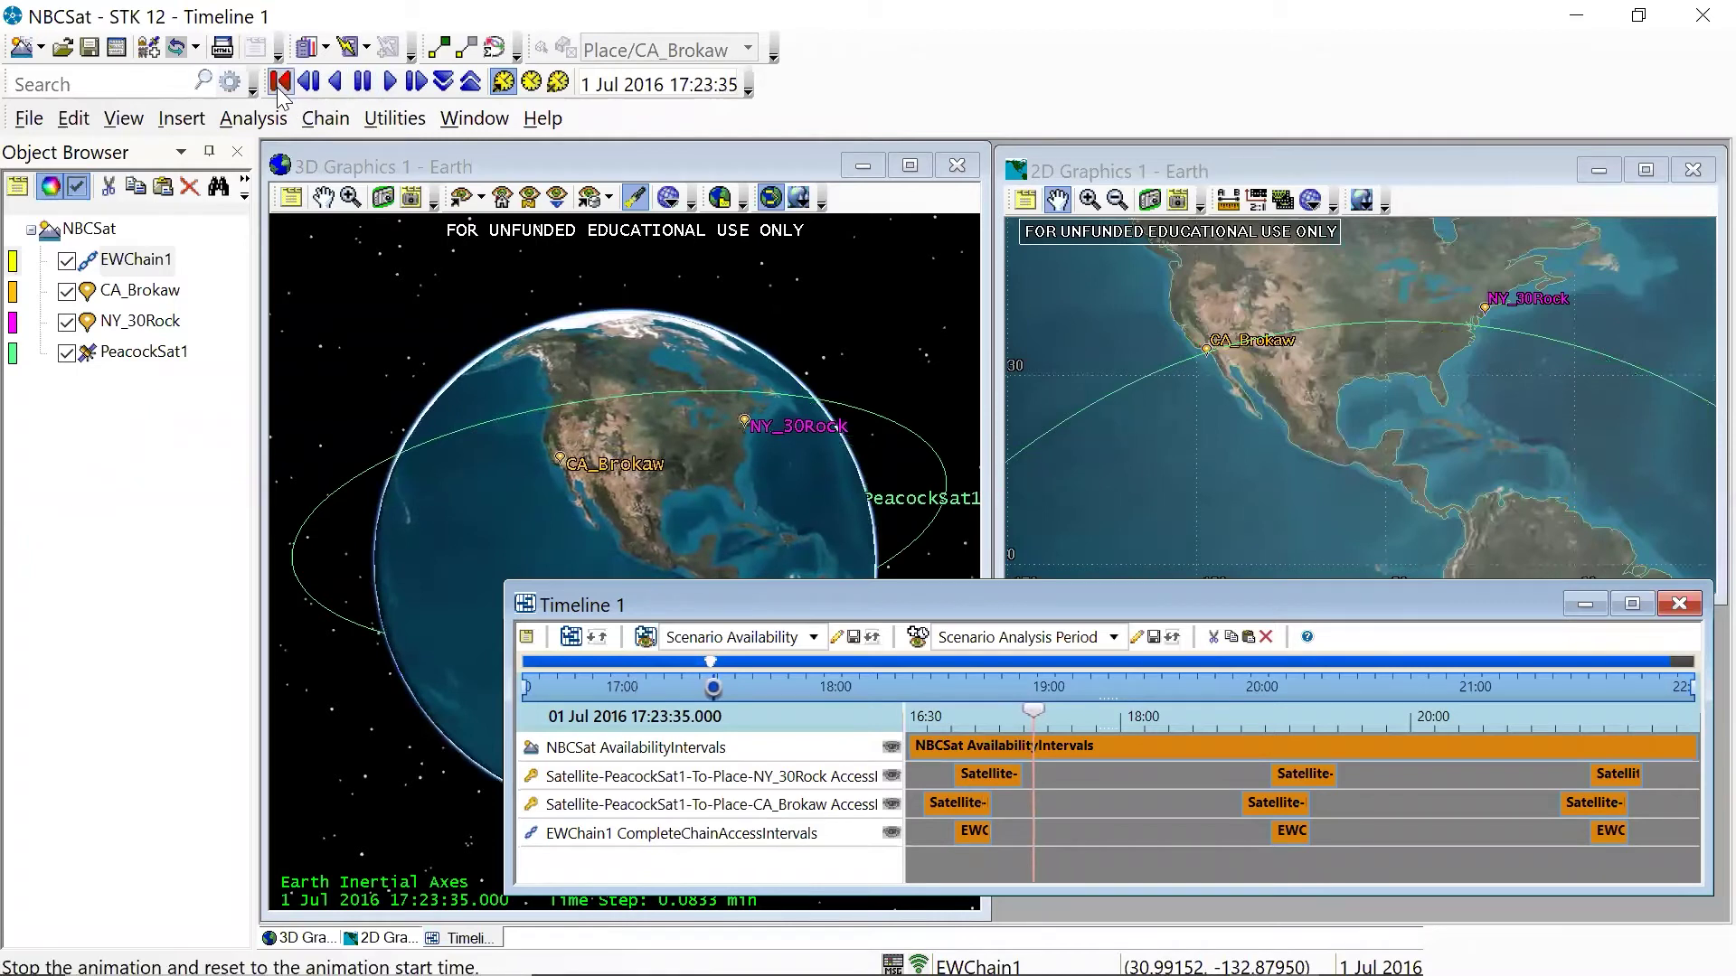
click(280, 82)
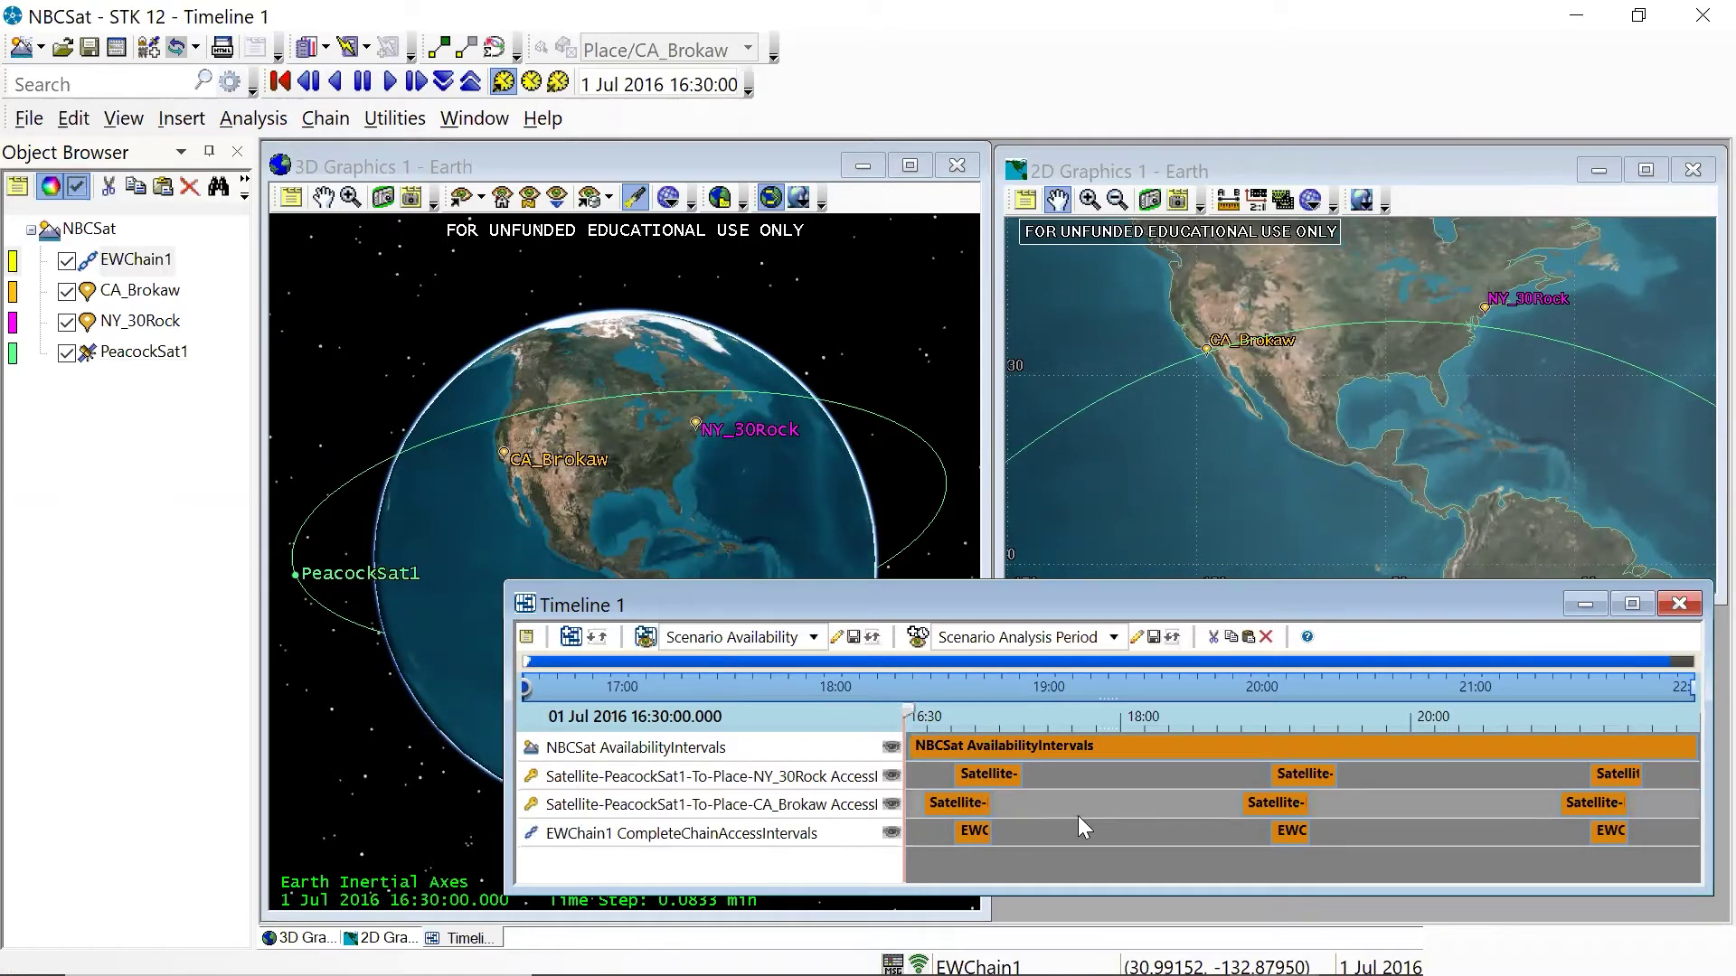
mouse_move(974, 832)
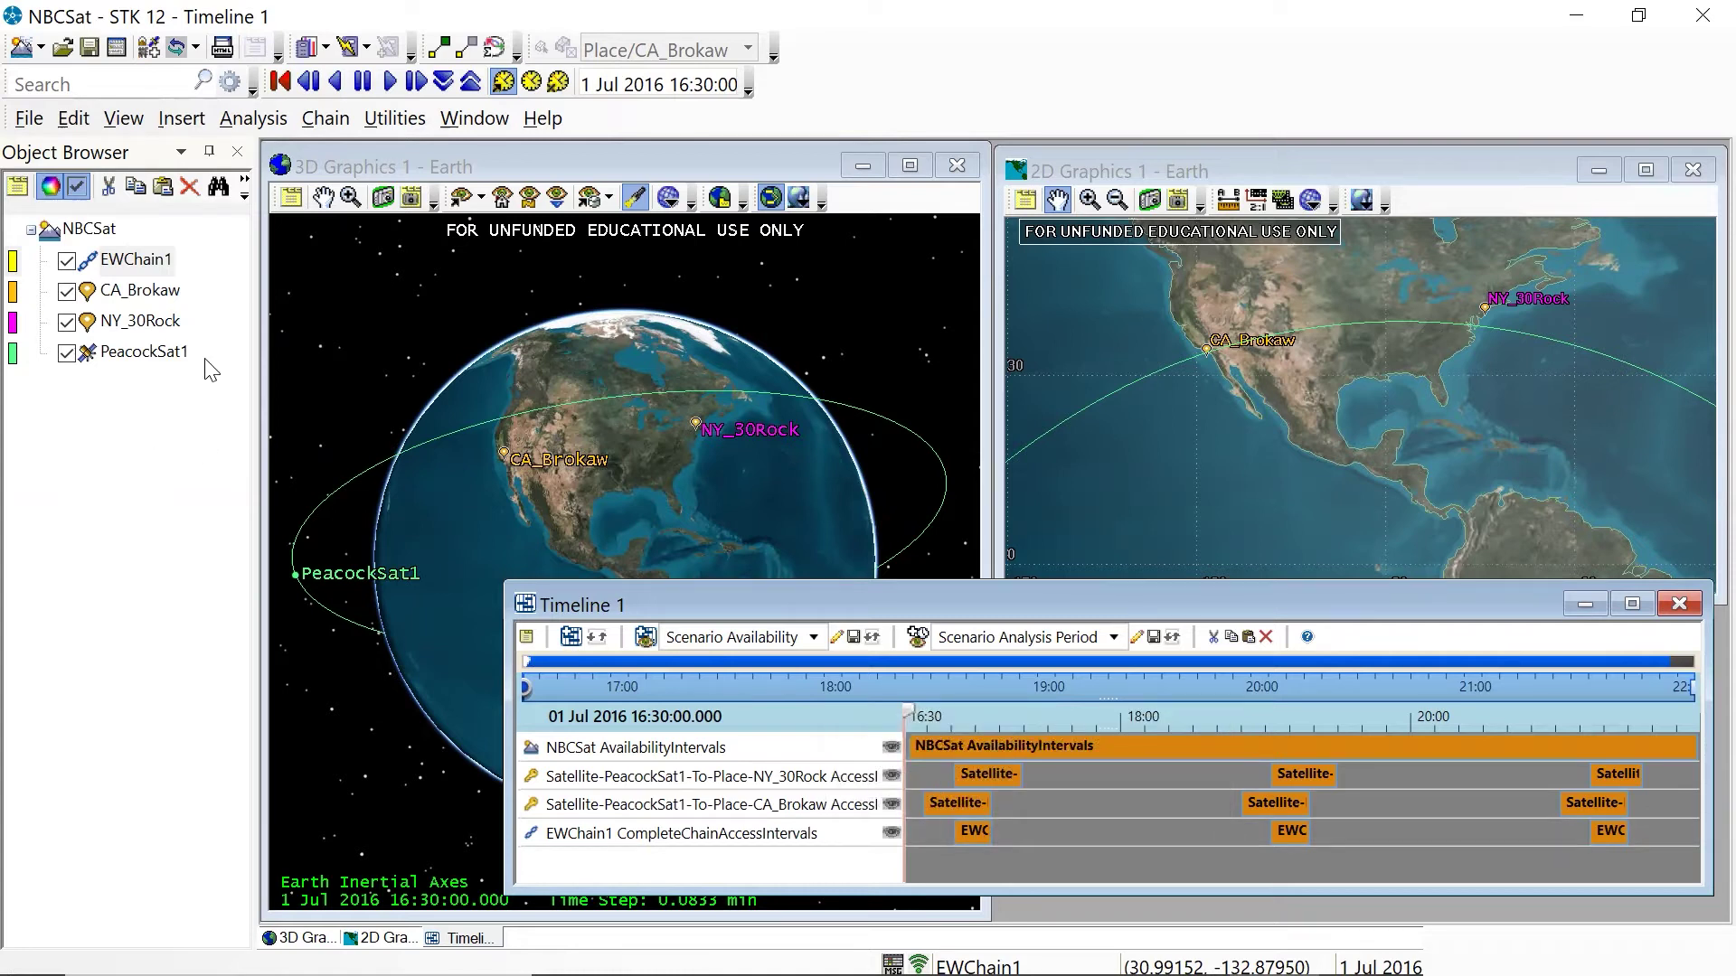
Generate a report for EWChain1 using the installed Complete Chain Access style.
right_click(155, 269)
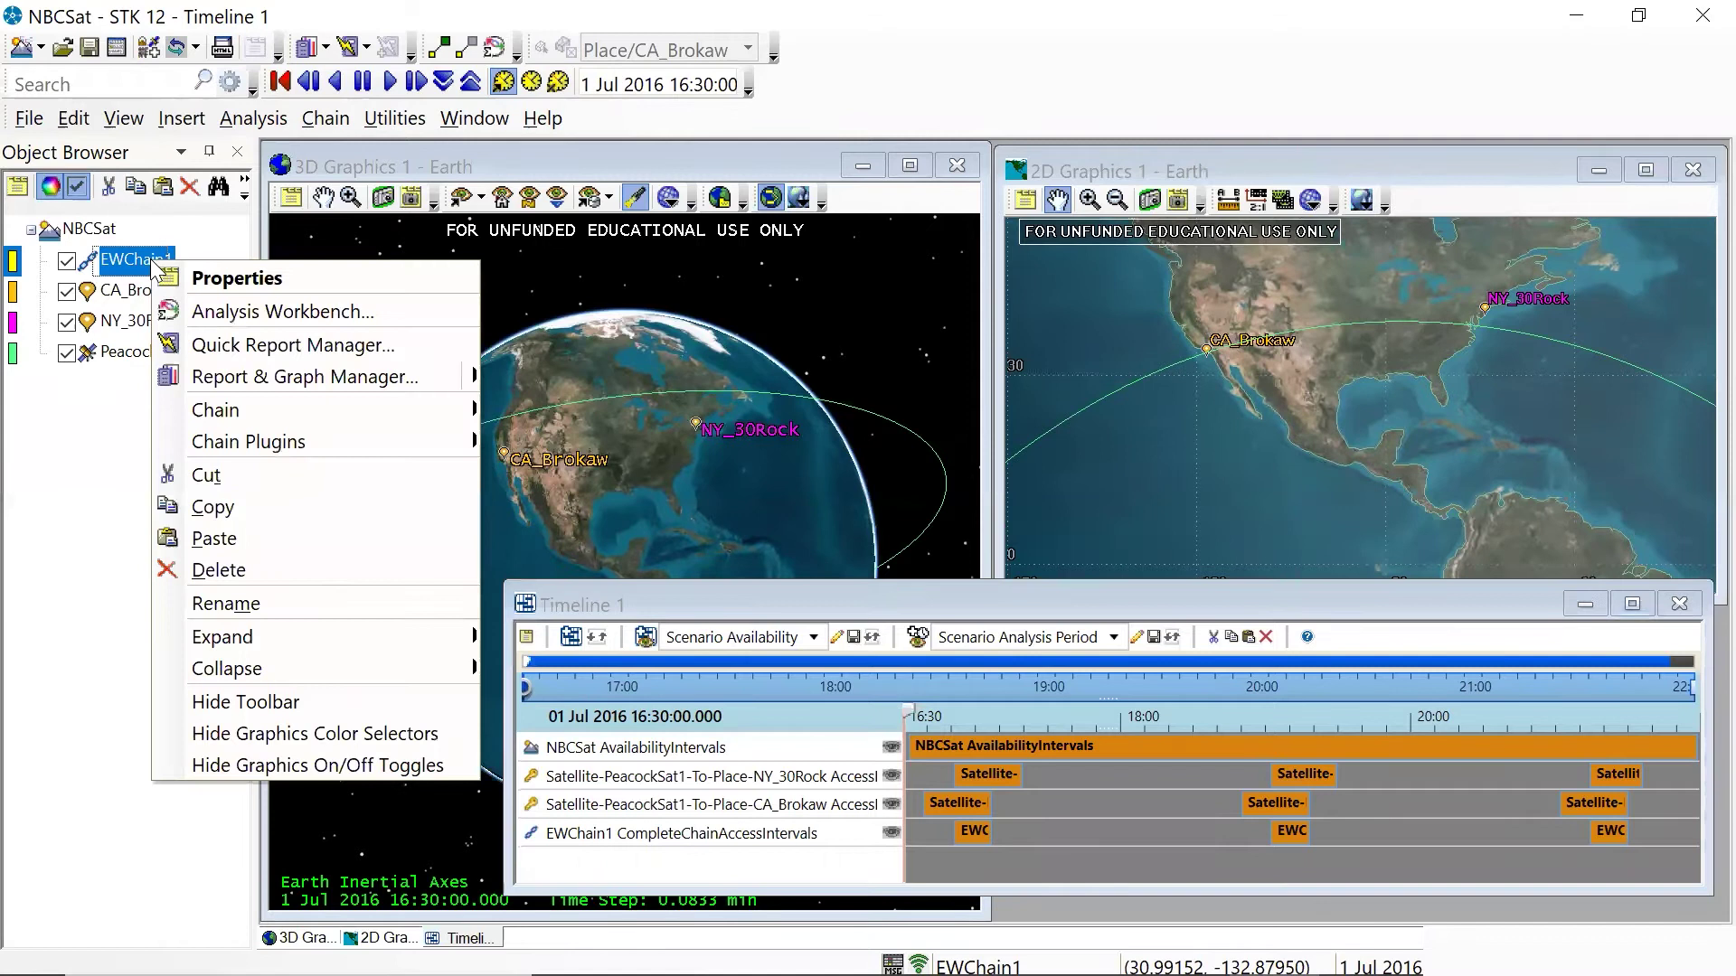
click(235, 377)
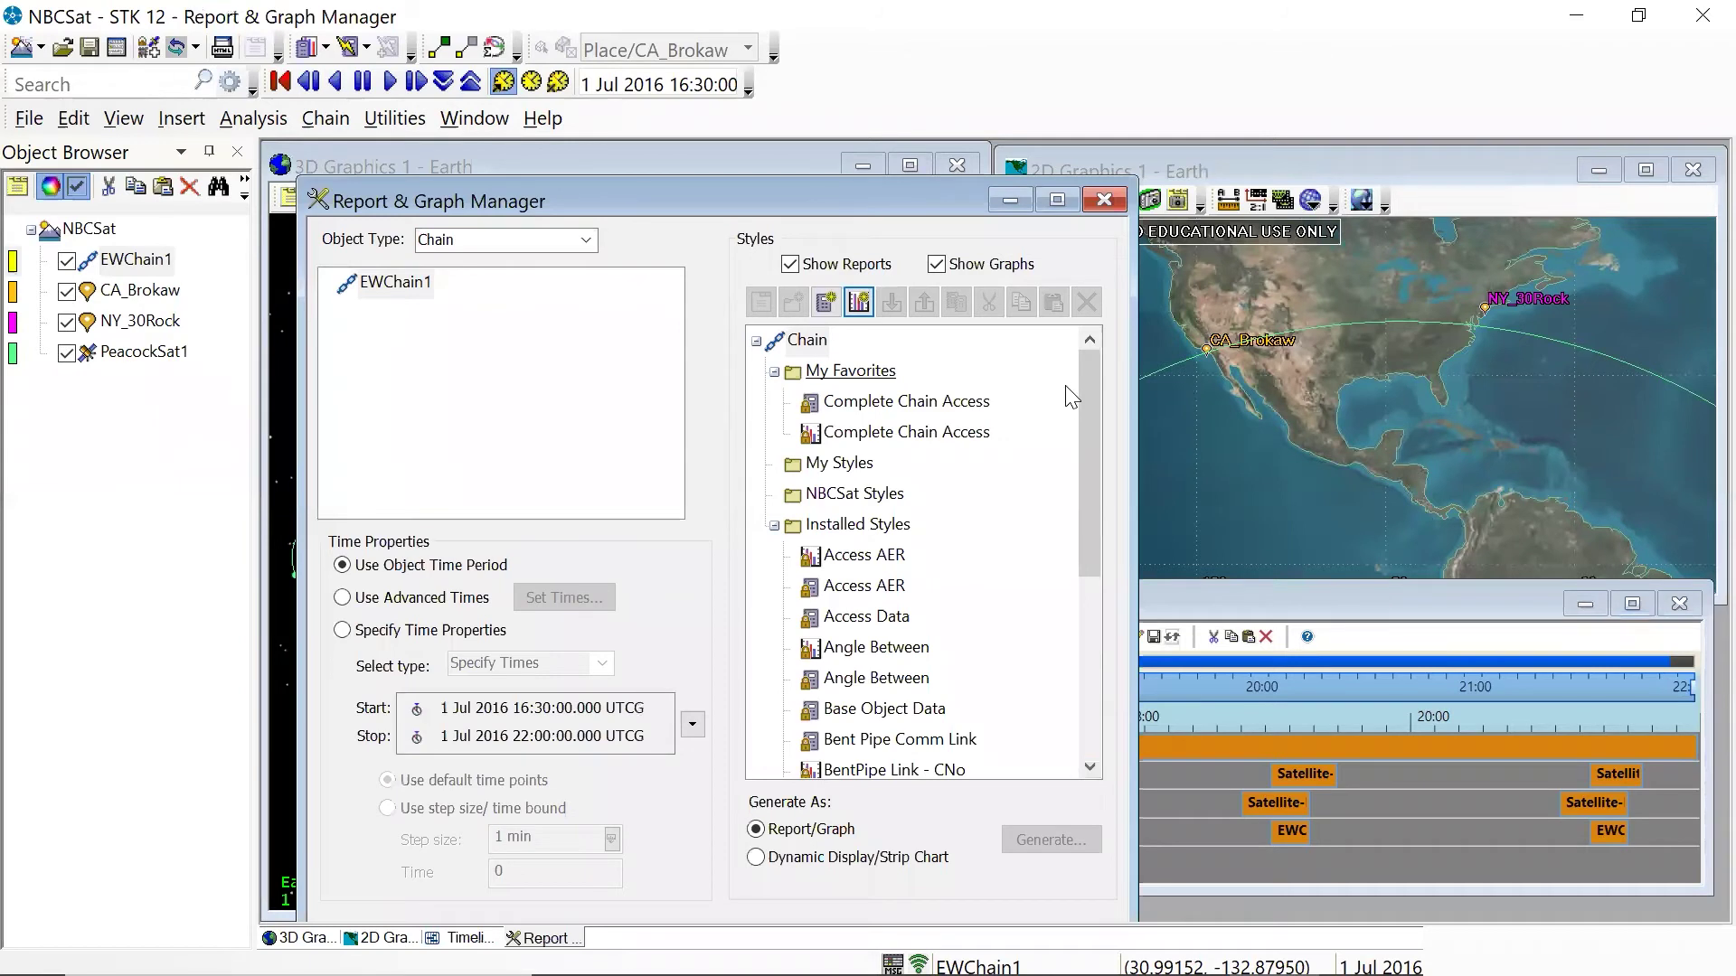
click(1086, 369)
drag(1094, 381, 1101, 466)
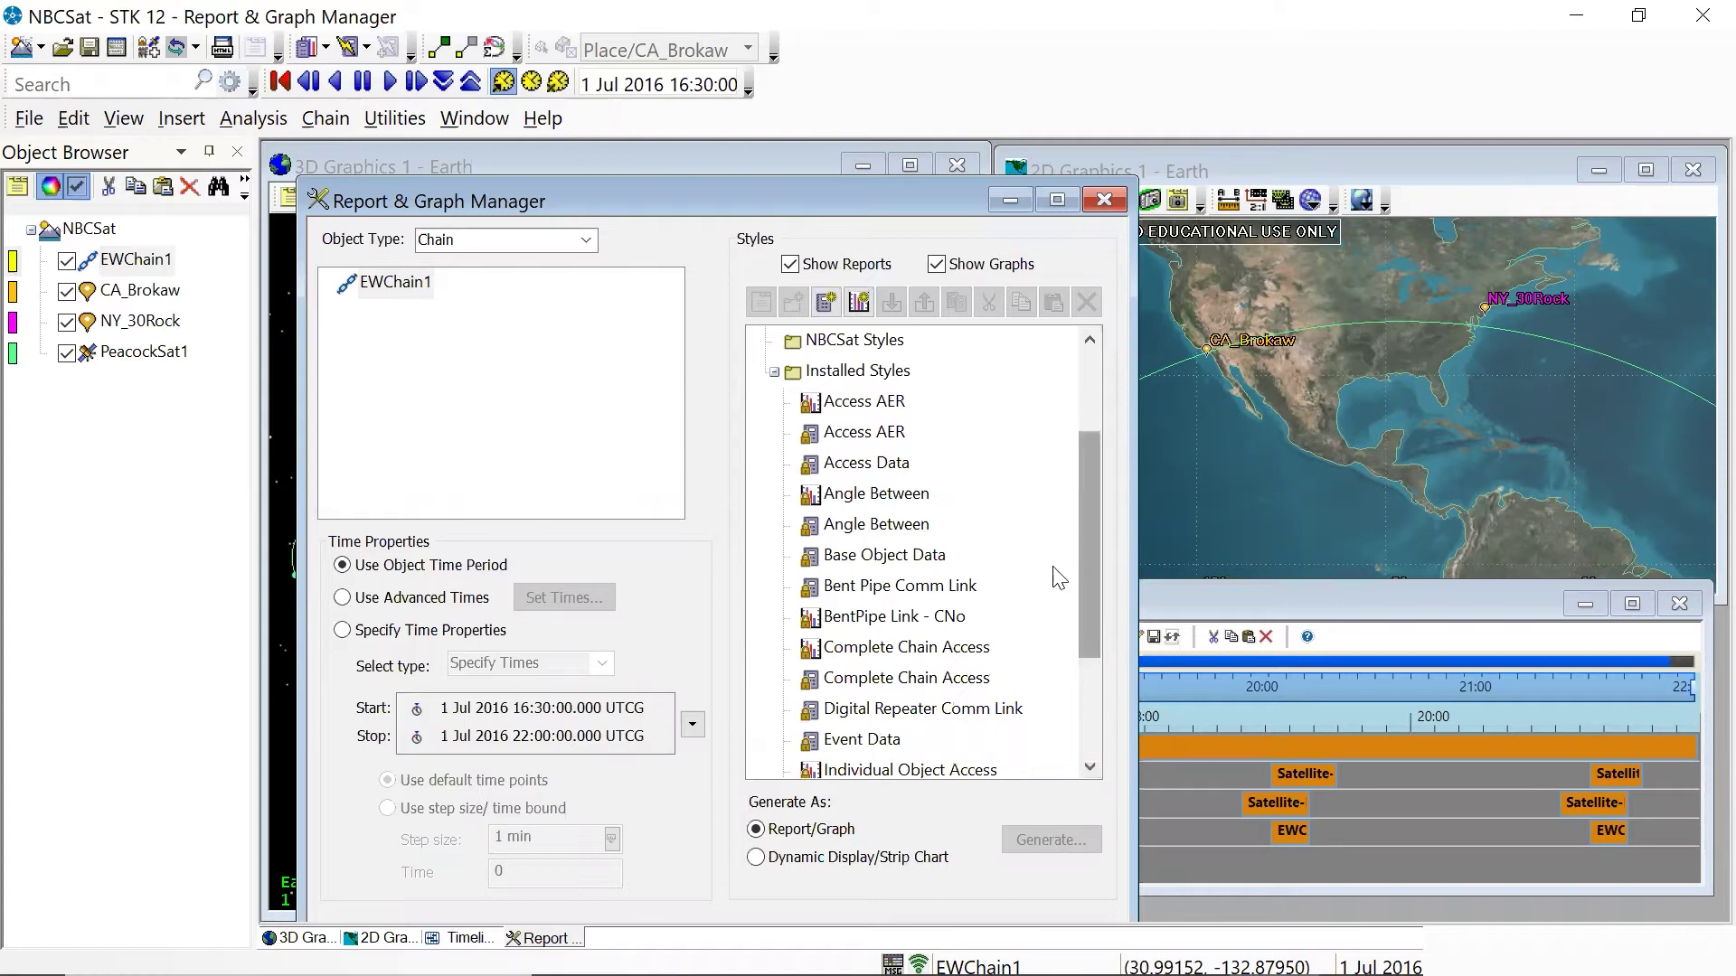
click(870, 680)
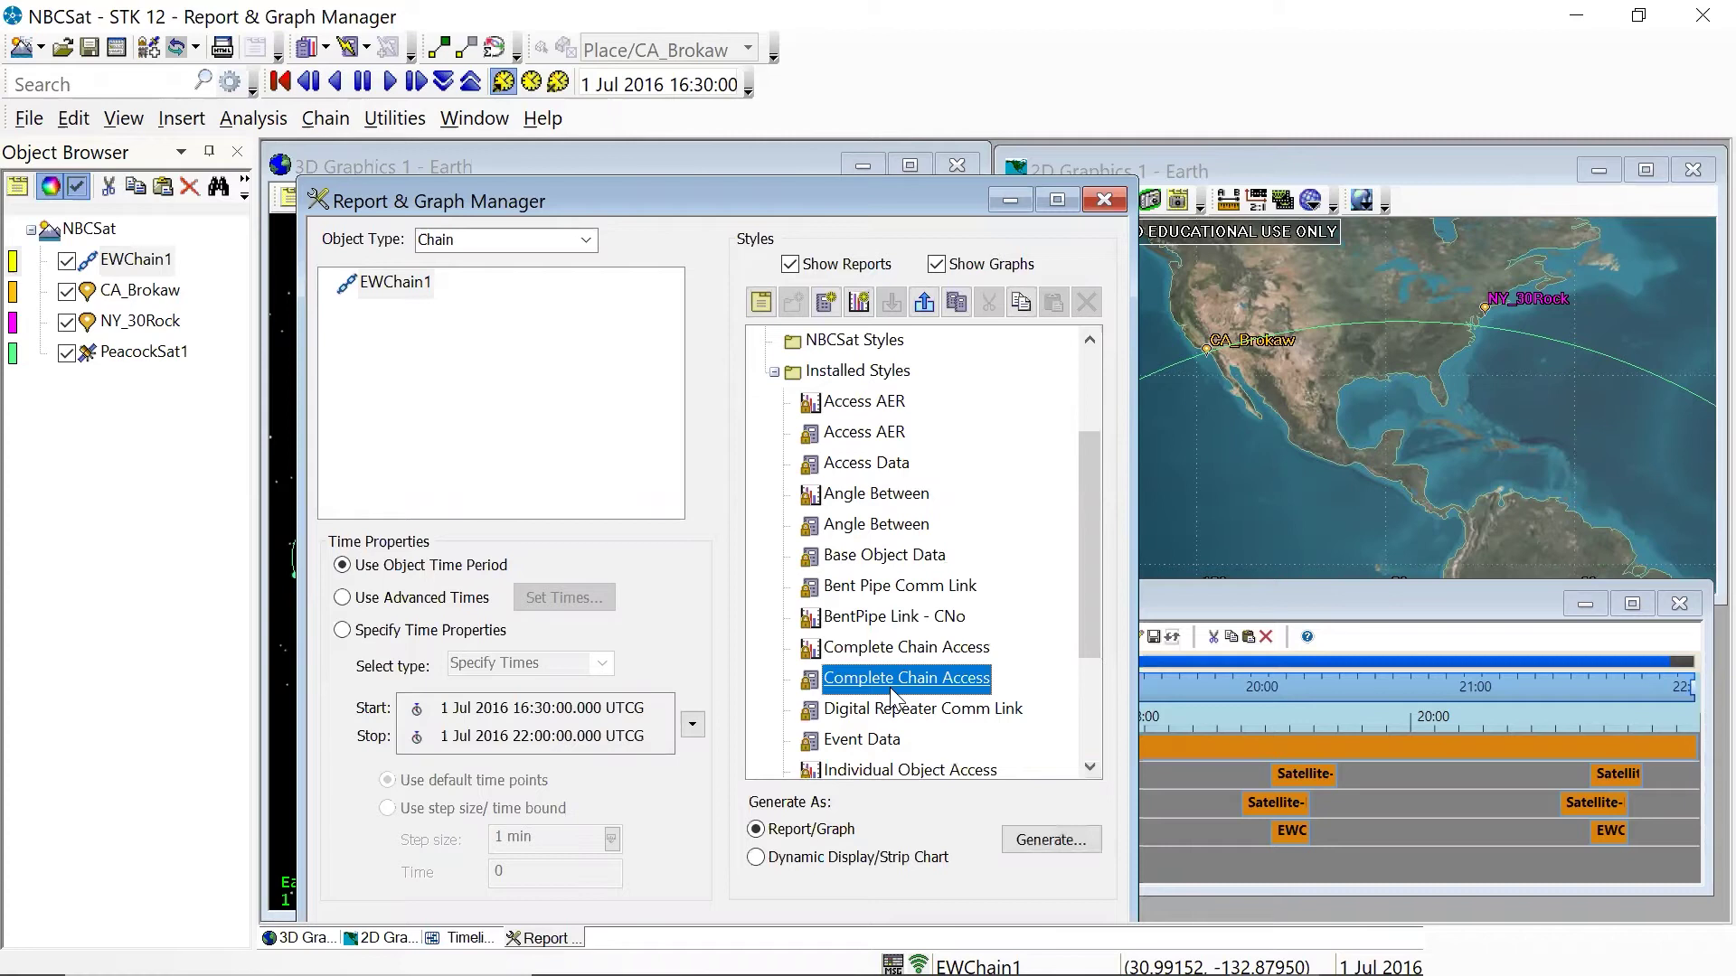
click(1053, 839)
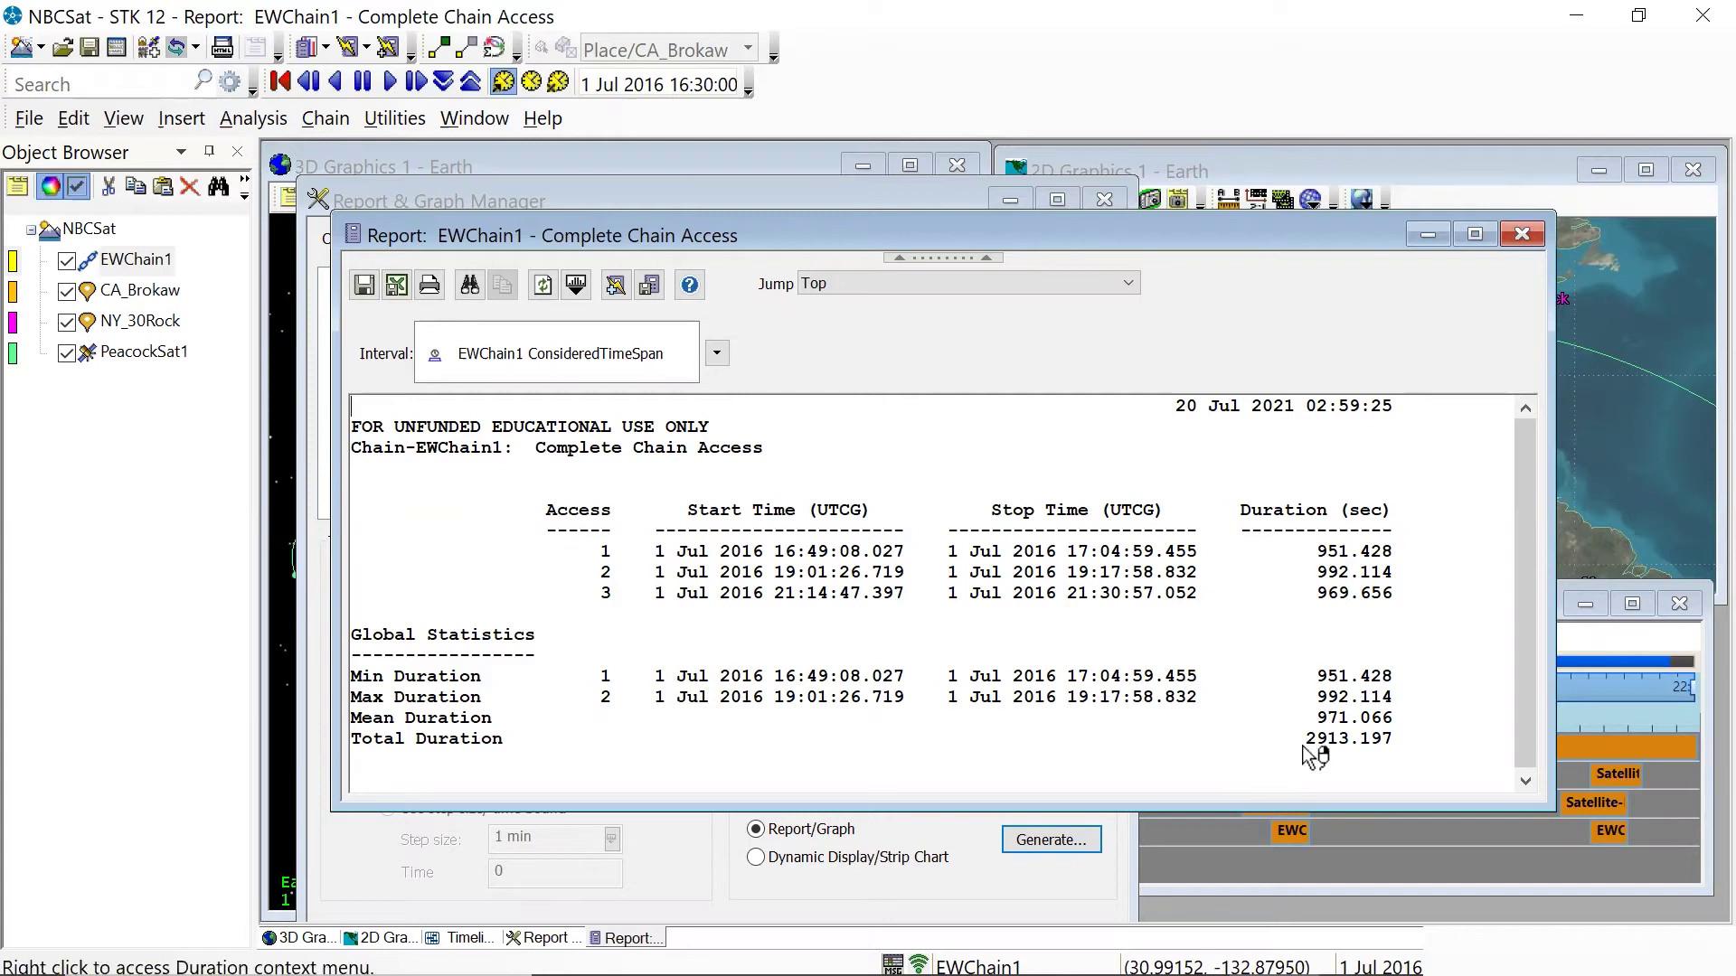
Check the 2913.197 s Total Duration, then close the report and the Report & Graph Manager.
drag(1306, 753, 1396, 743)
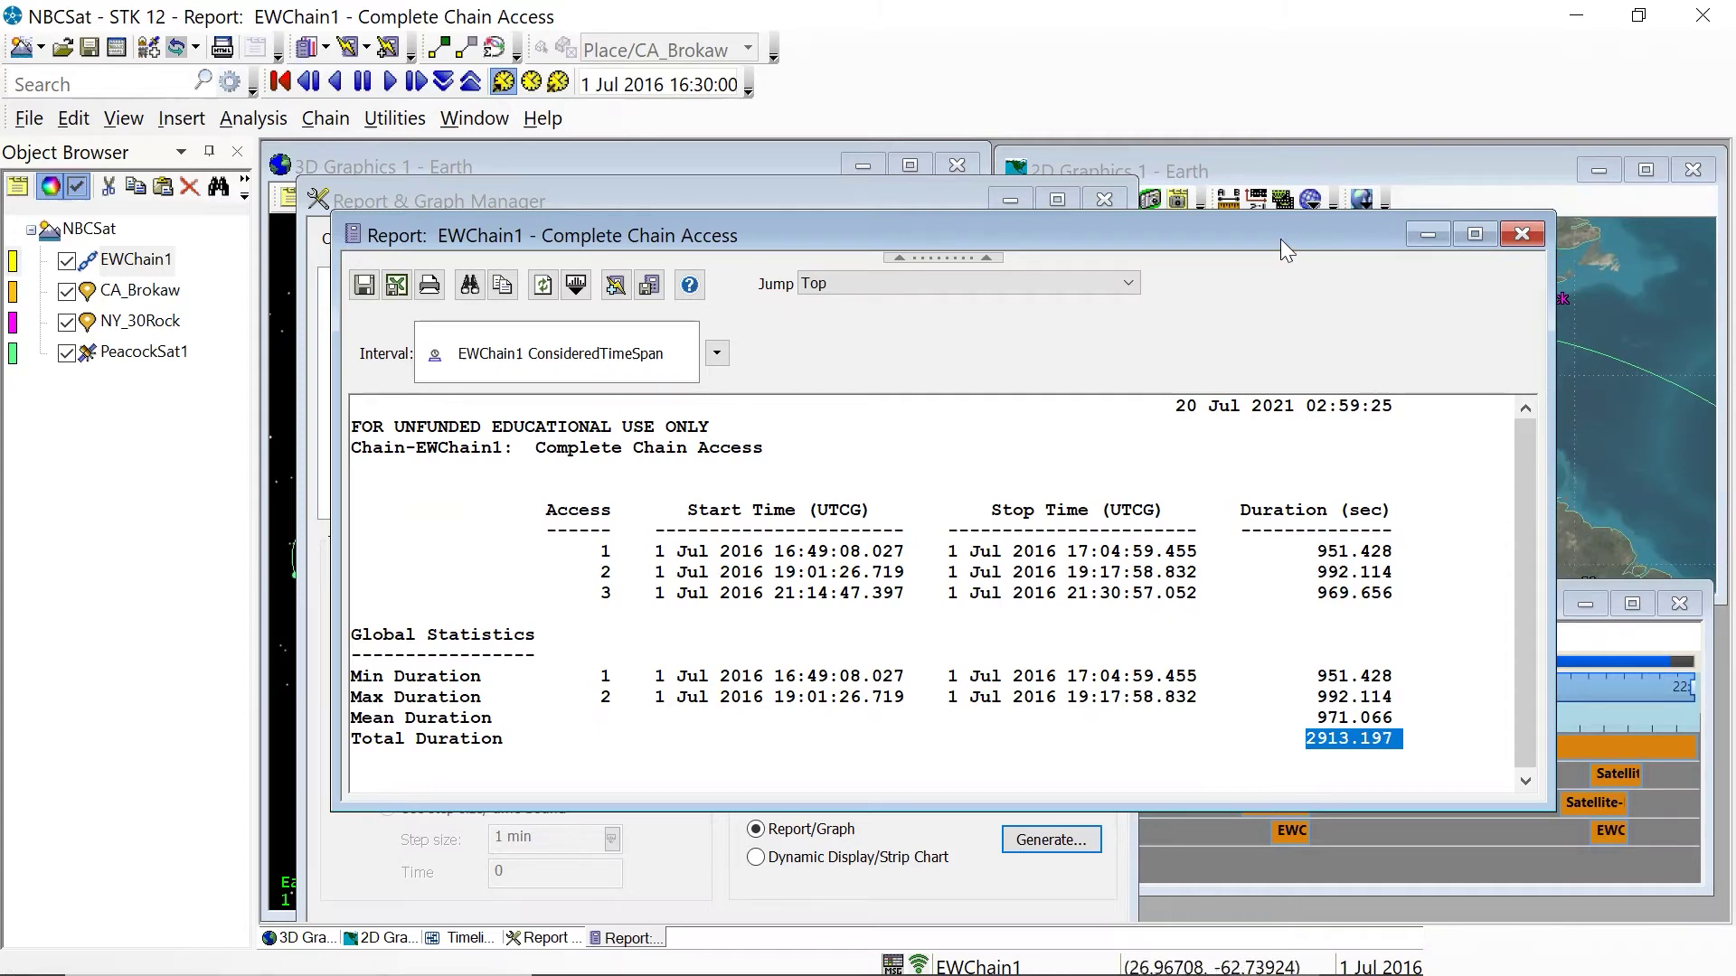
drag(1280, 239, 1155, 354)
click(1394, 349)
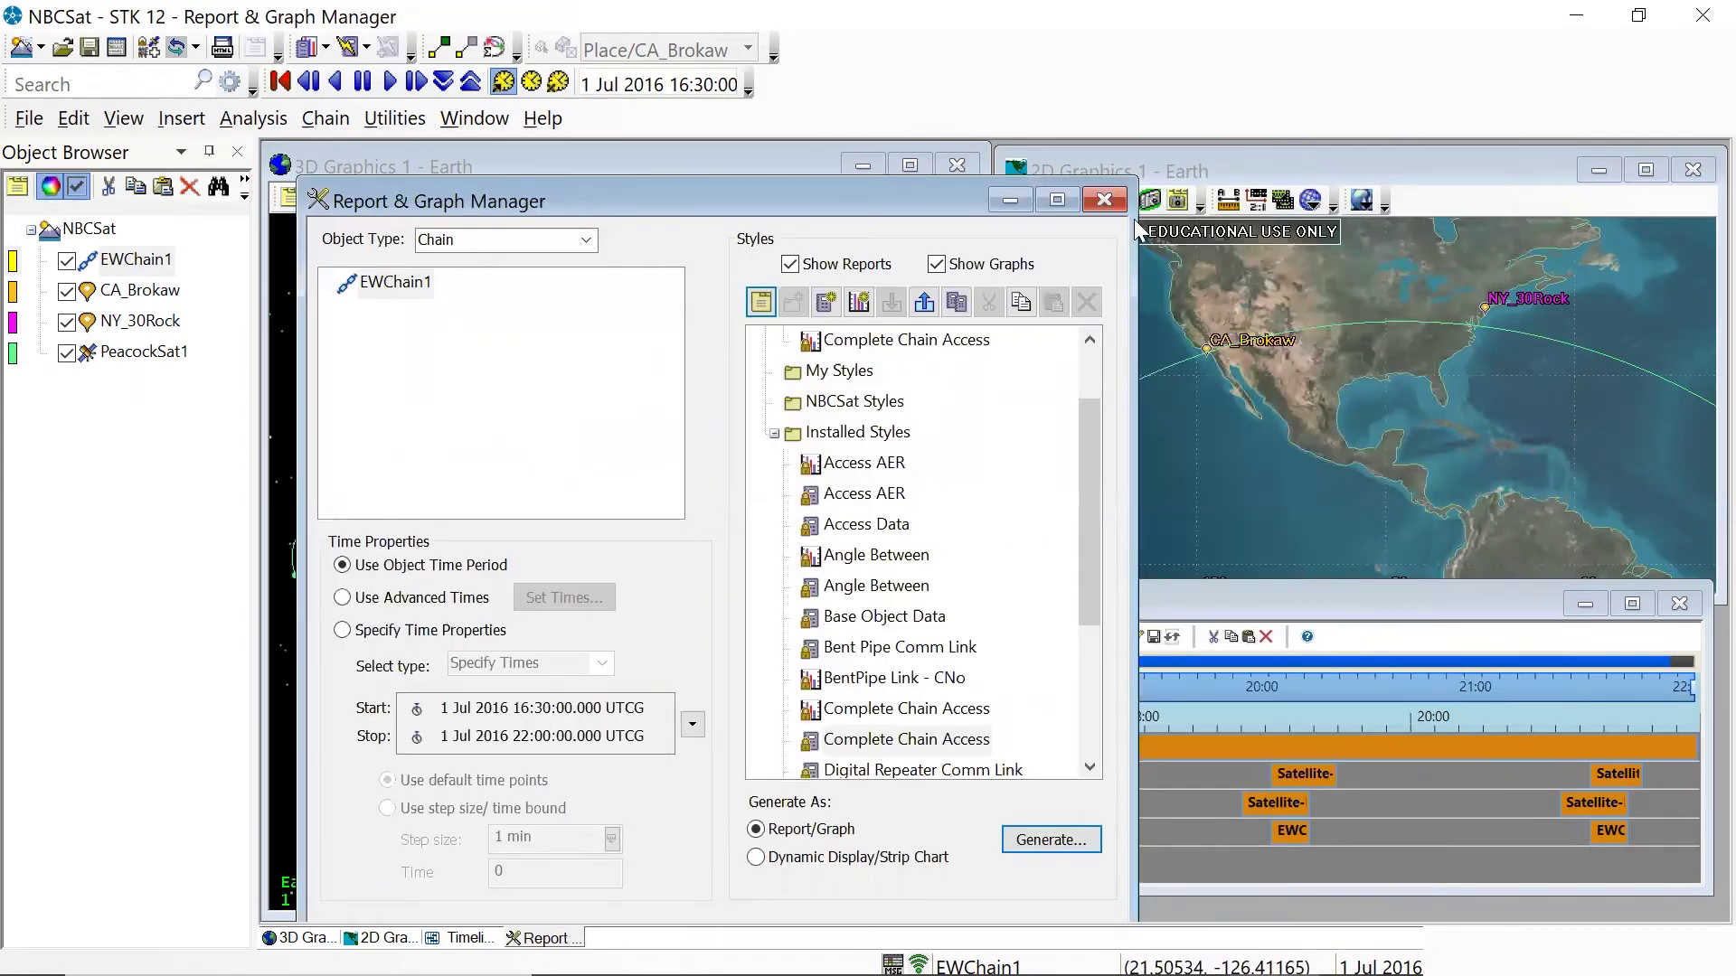
click(1105, 199)
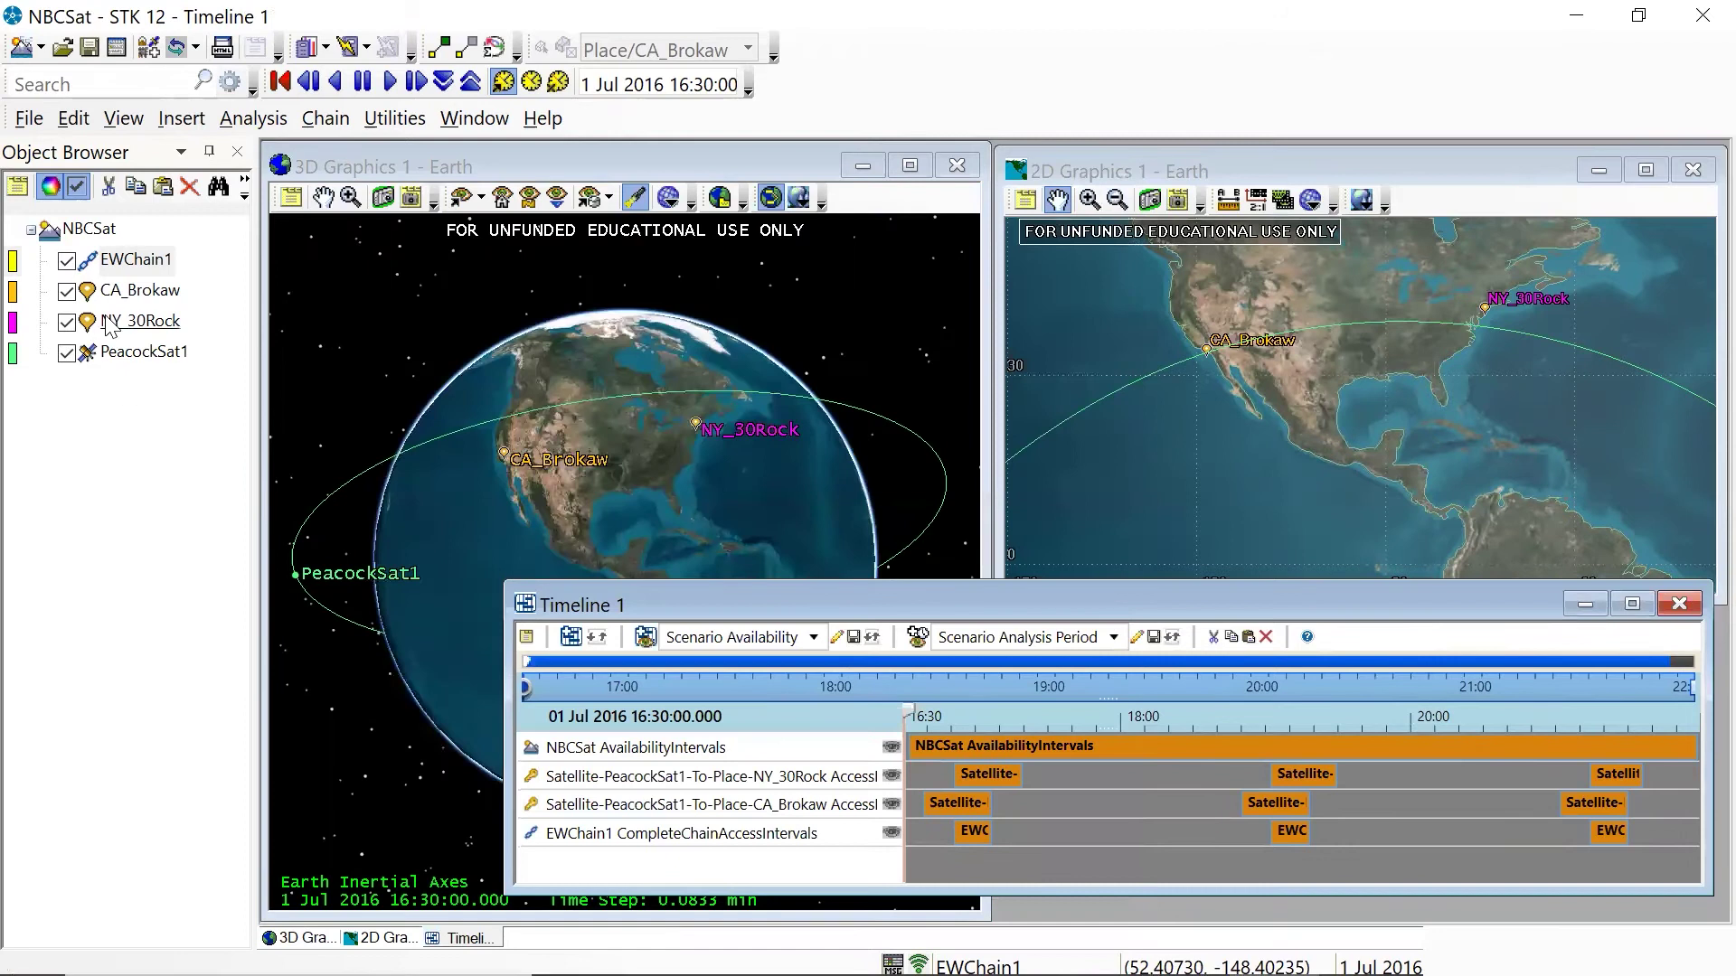
Review EWChain1's Basic Definition properties, then close the window without changes.
double_click(135, 261)
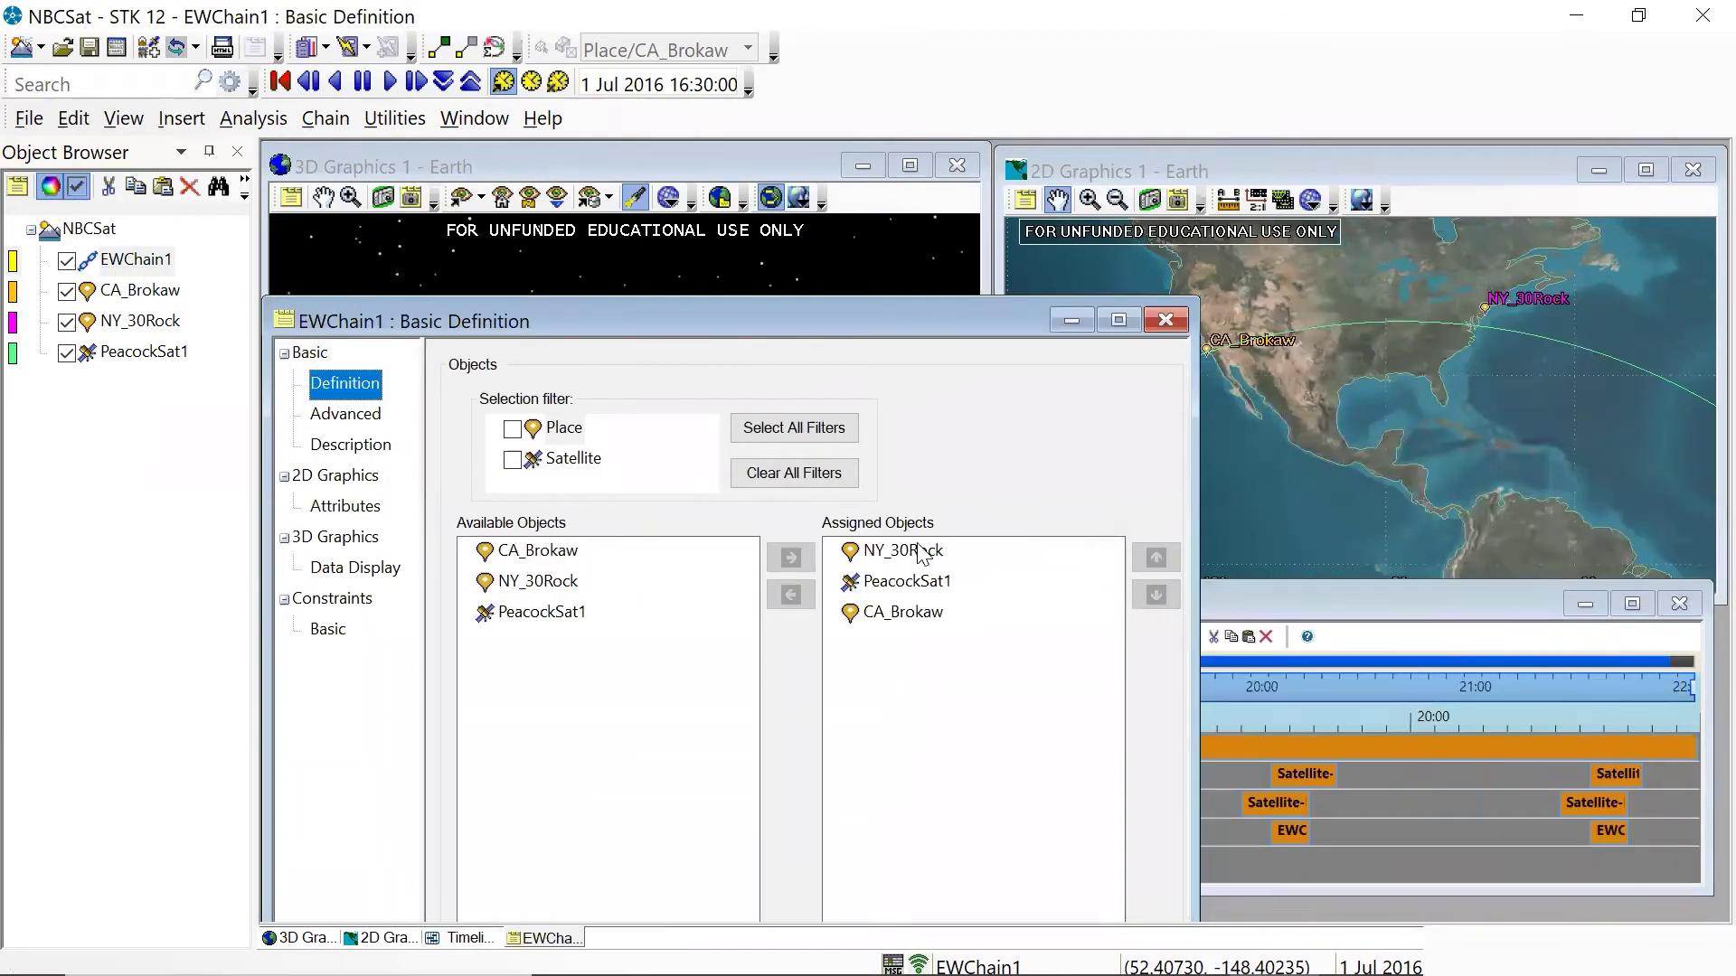
drag(861, 318, 884, 135)
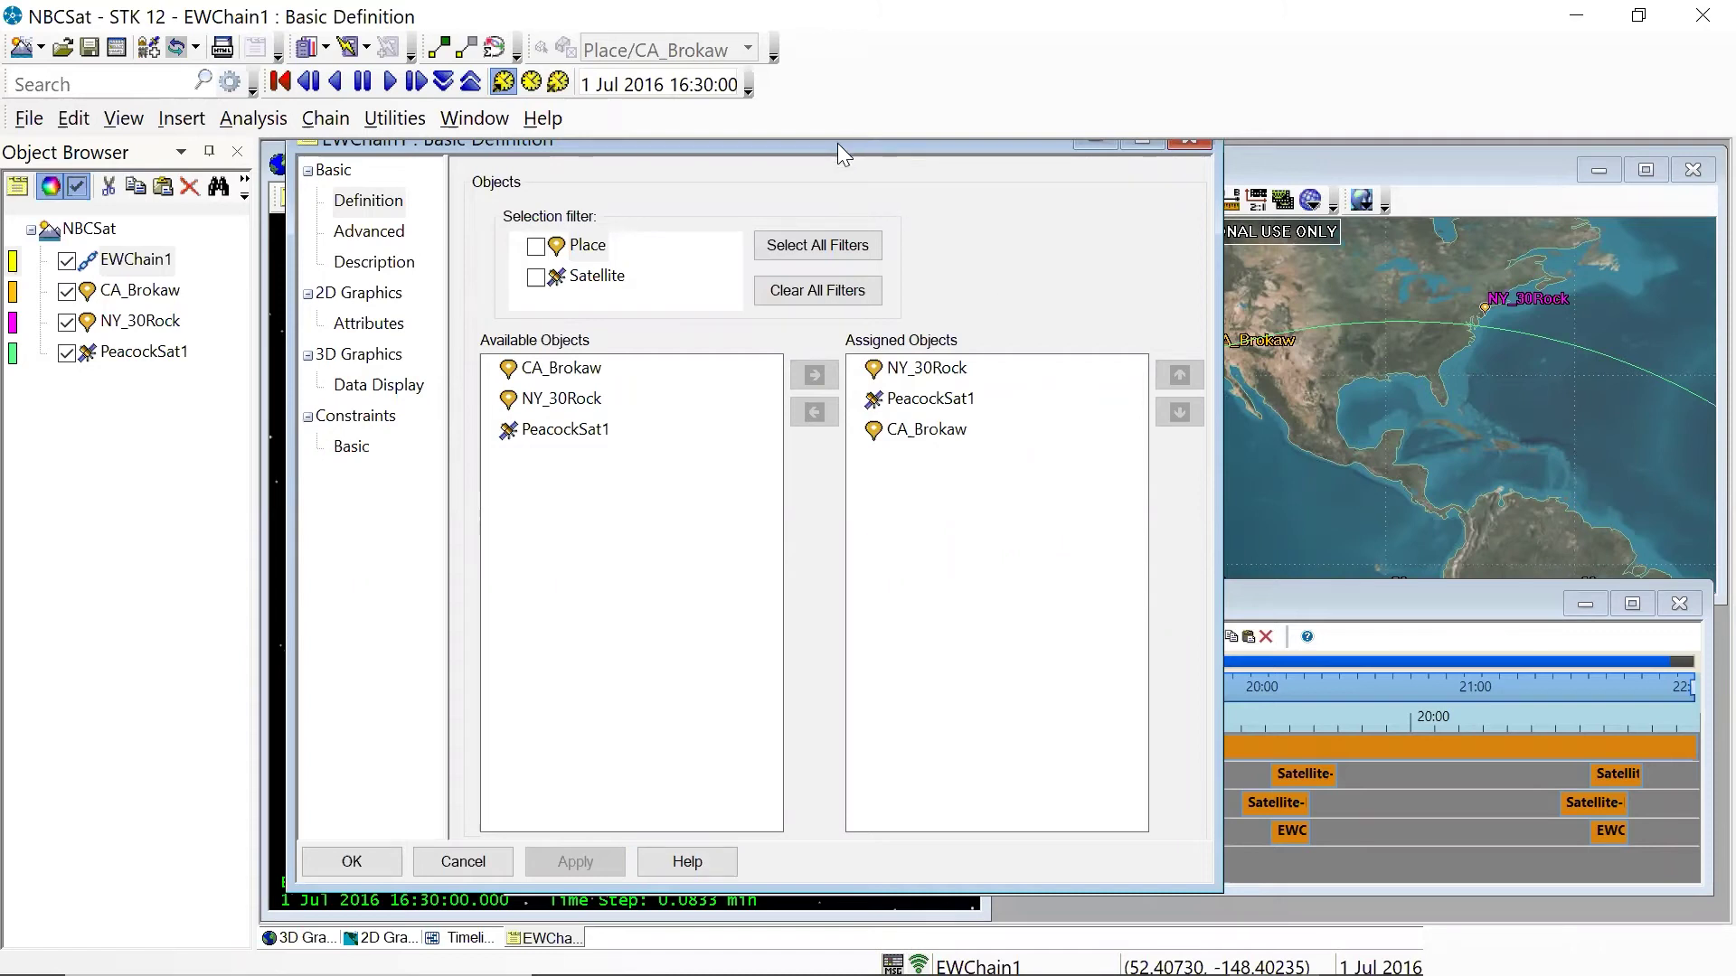
drag(837, 143, 919, 162)
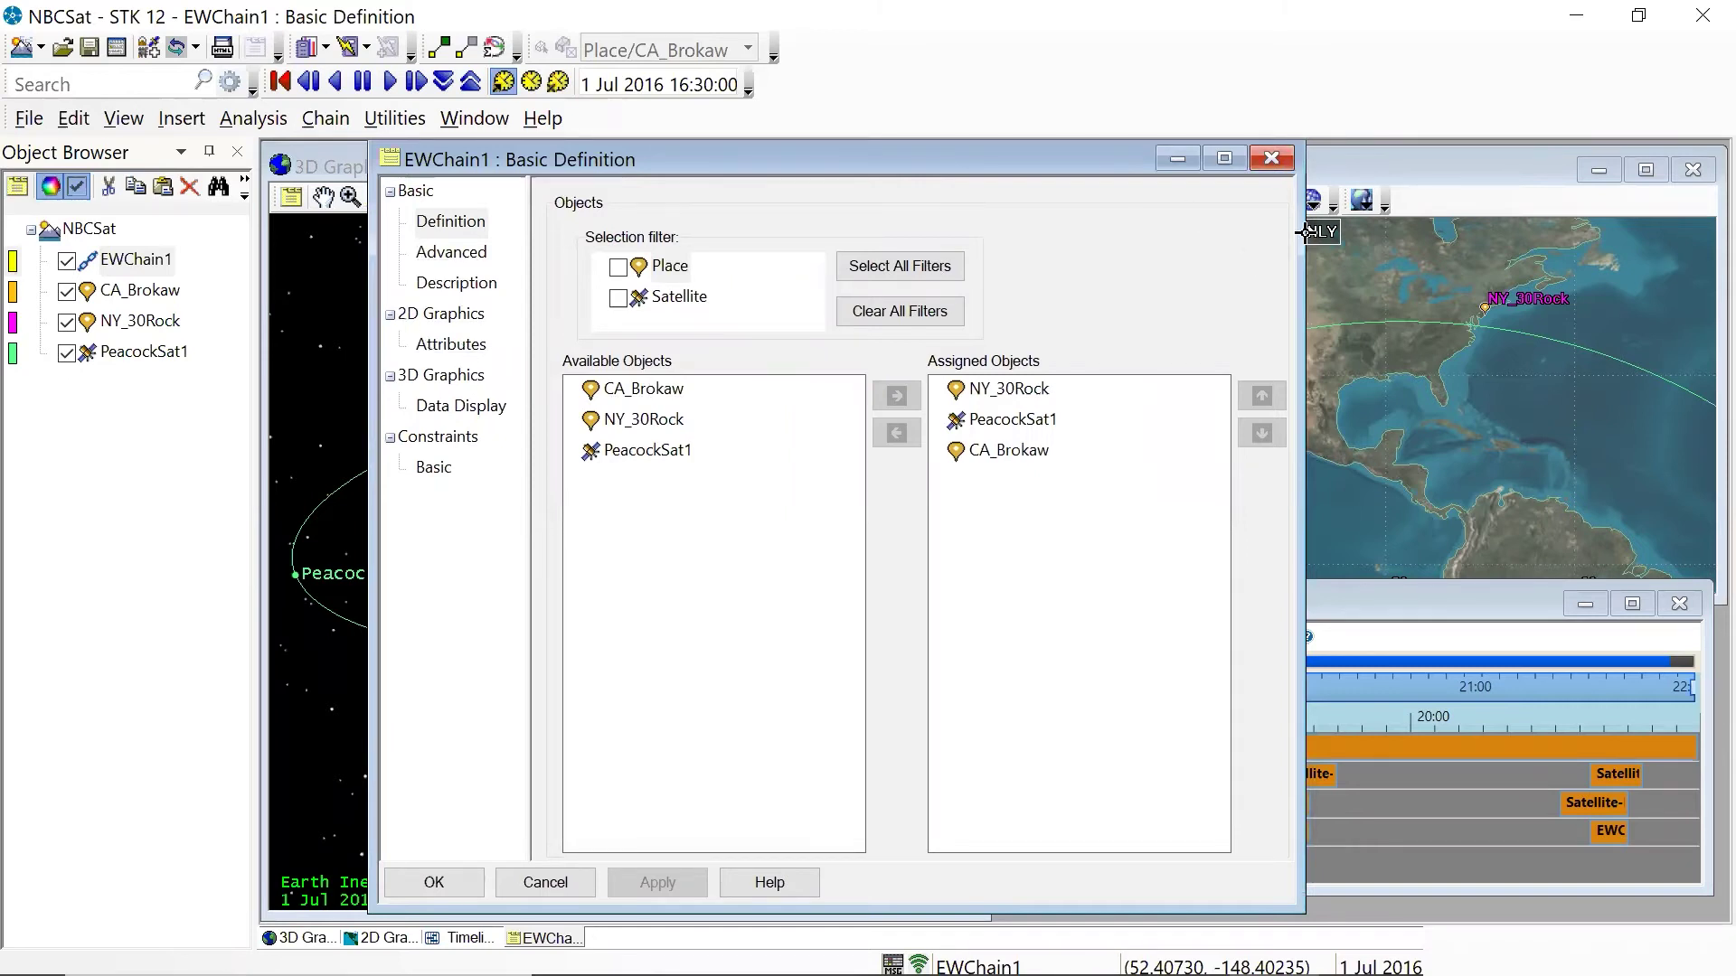
click(1272, 158)
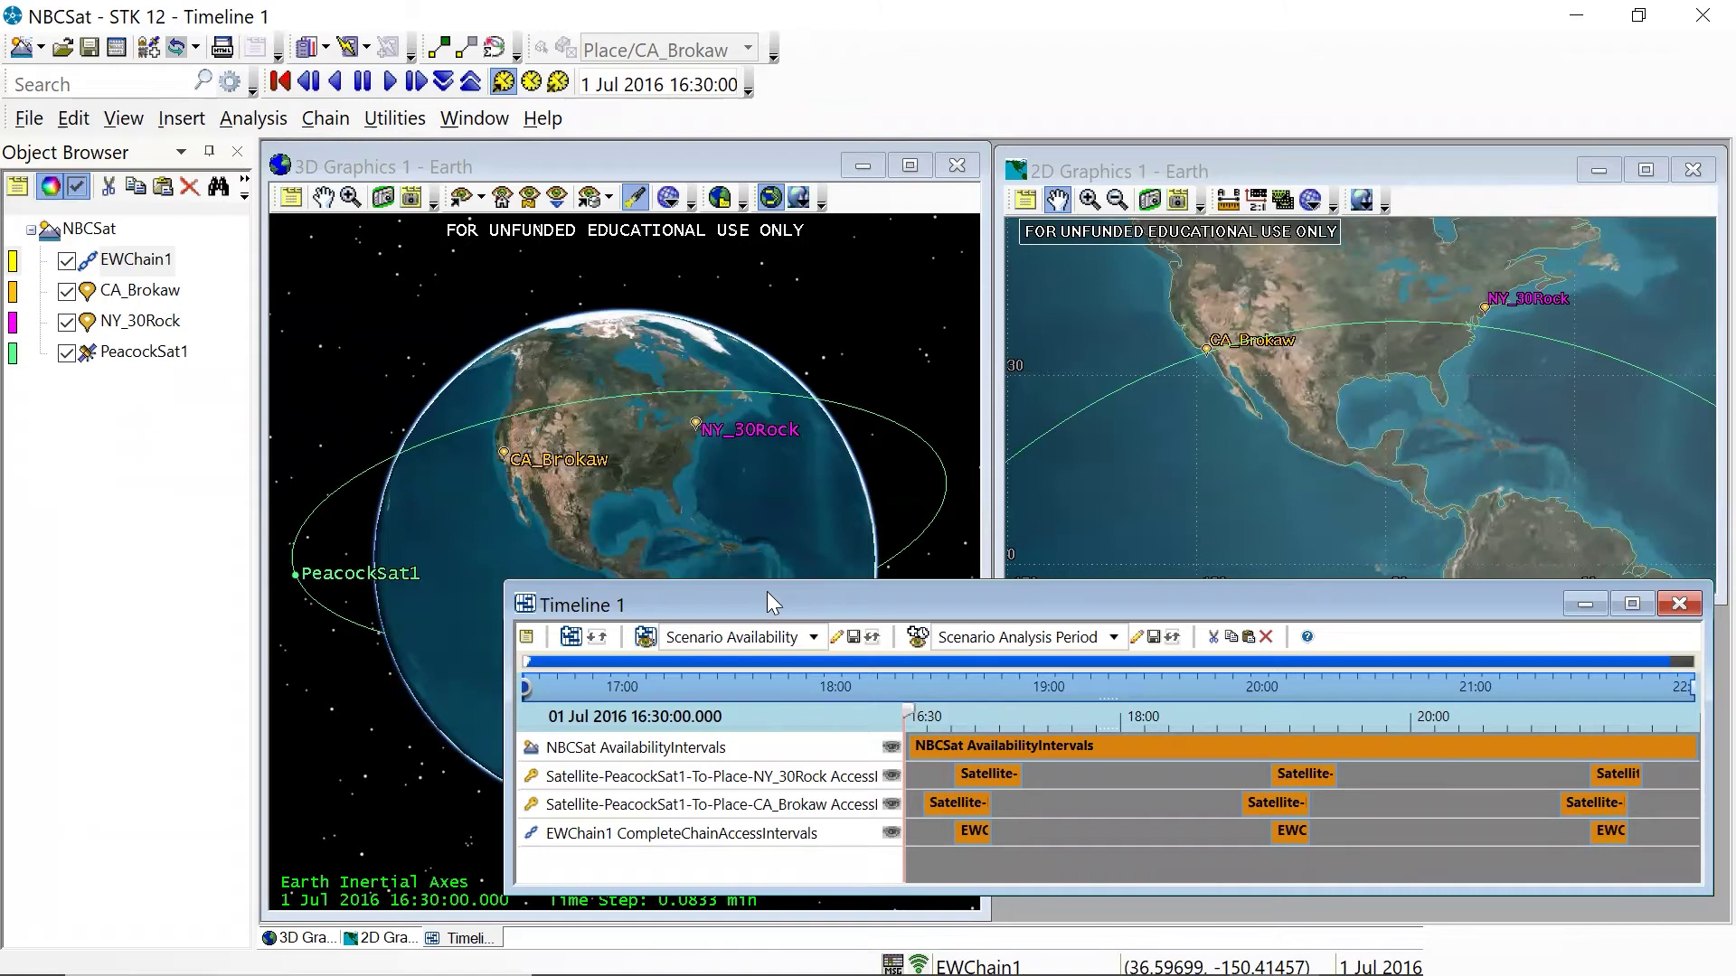
drag(766, 593, 761, 600)
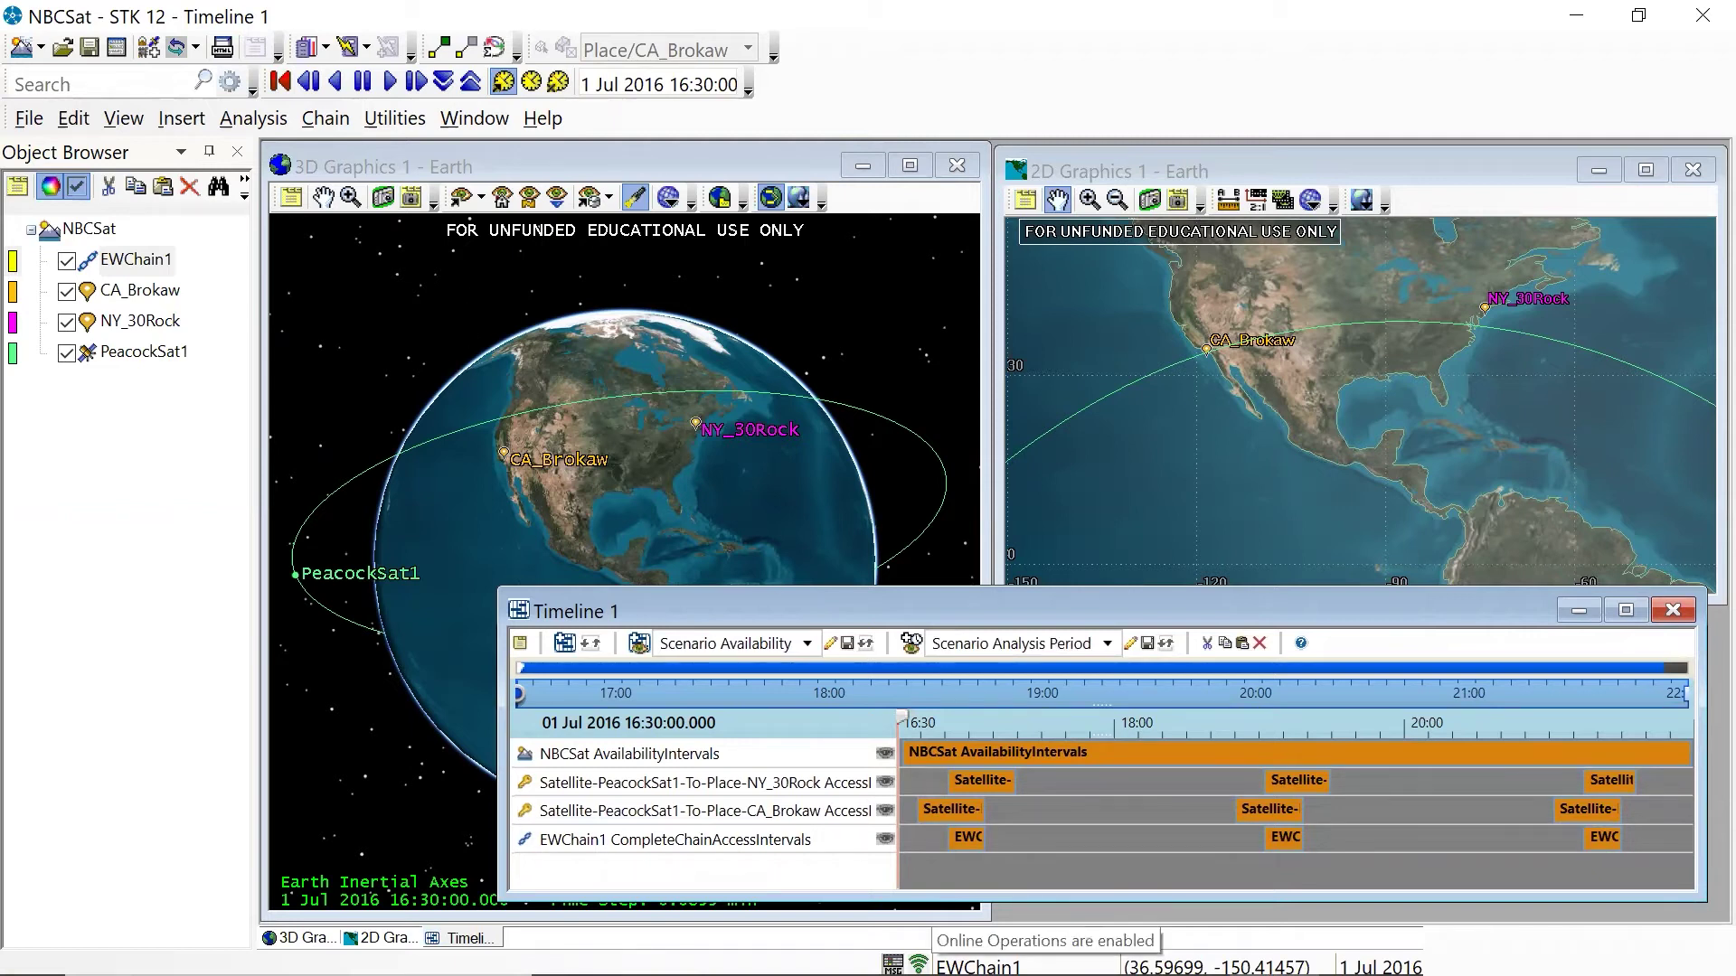
mouse_move(968, 844)
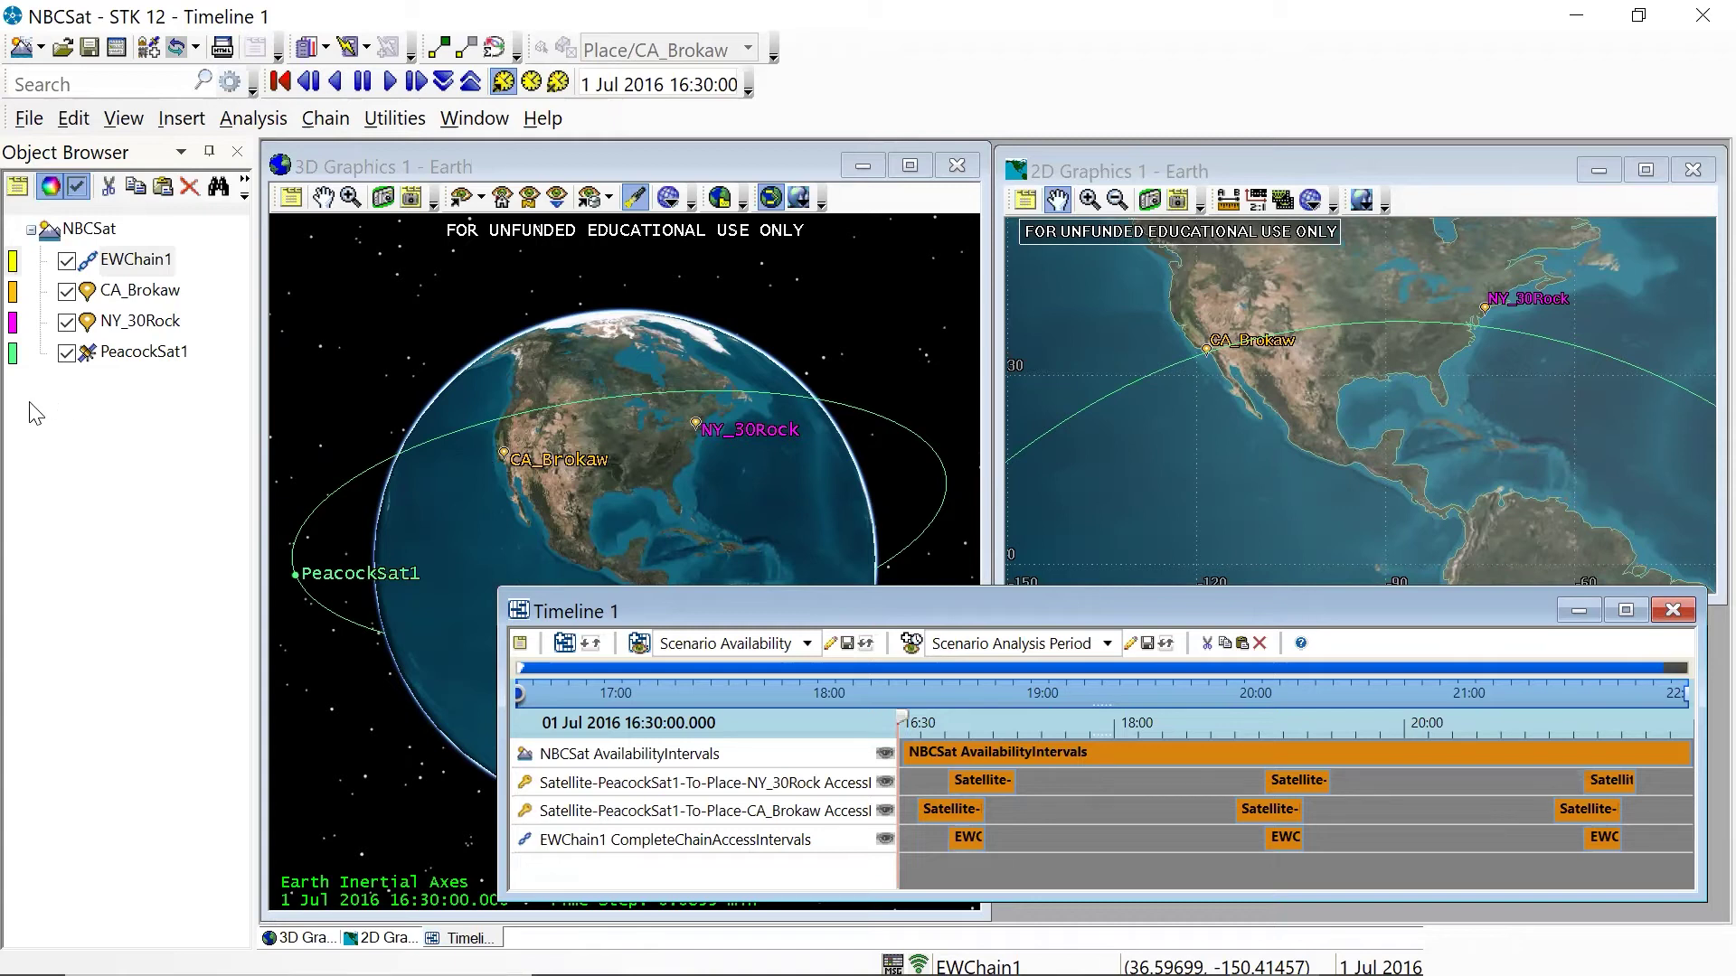
Copy PeacockSat1 and paste it to create PeacockSat2.
right_click(145, 355)
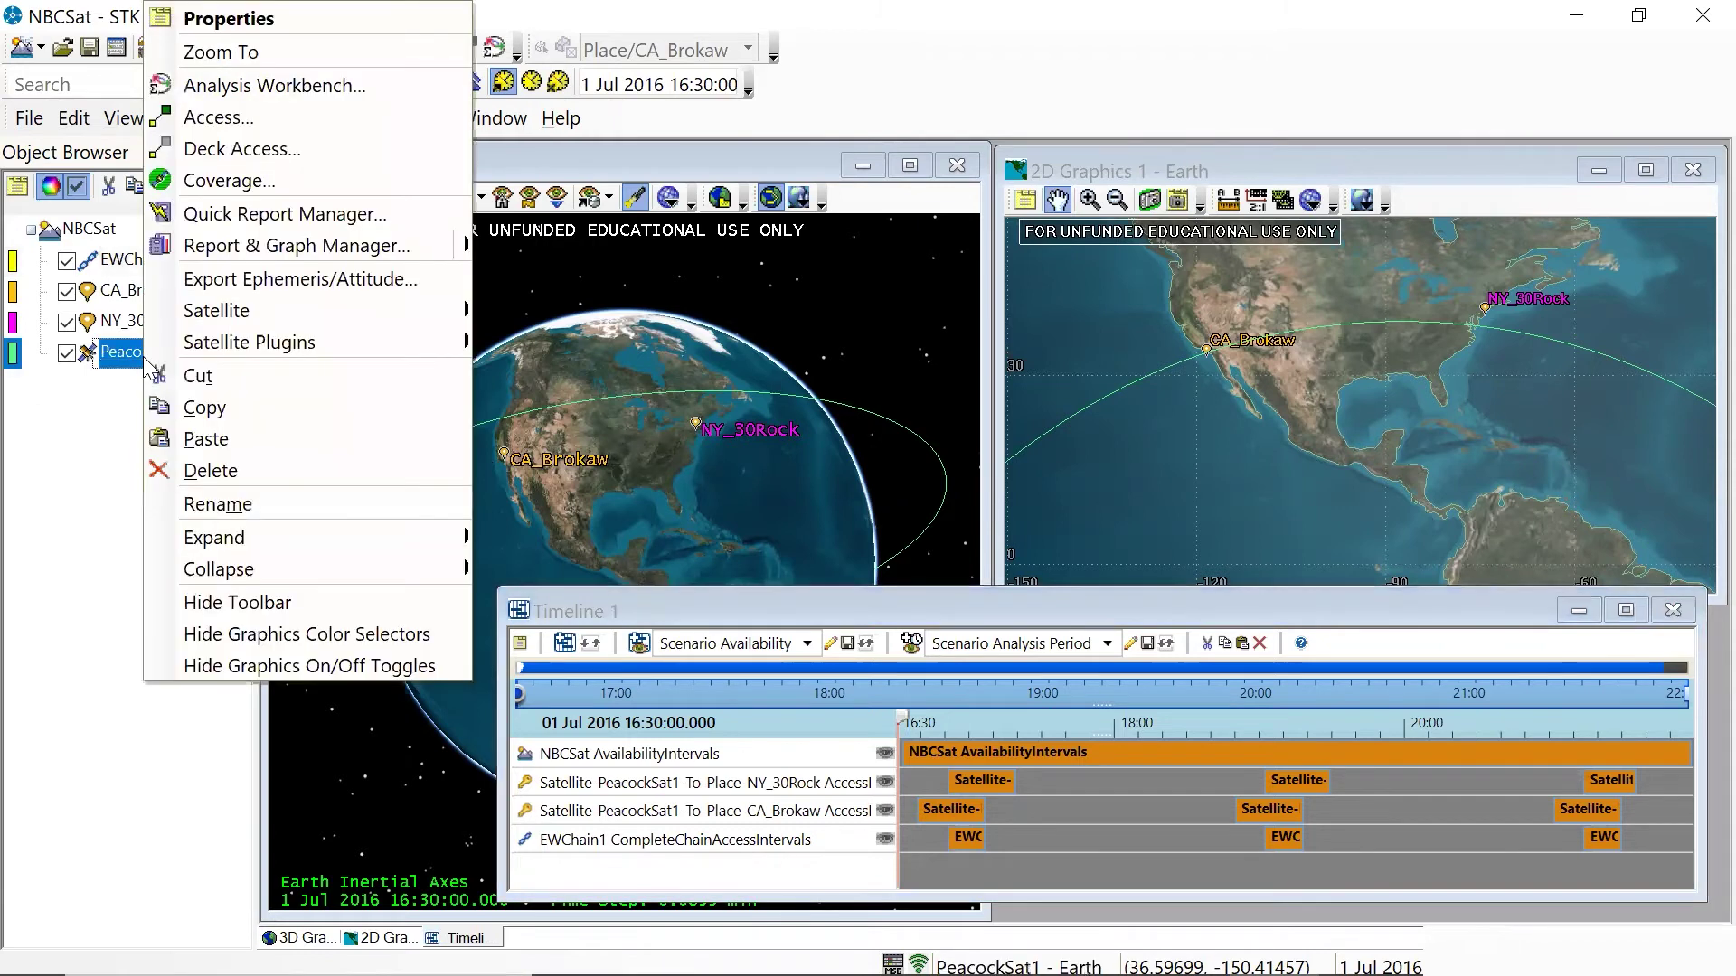
click(207, 403)
click(117, 353)
right_click(118, 353)
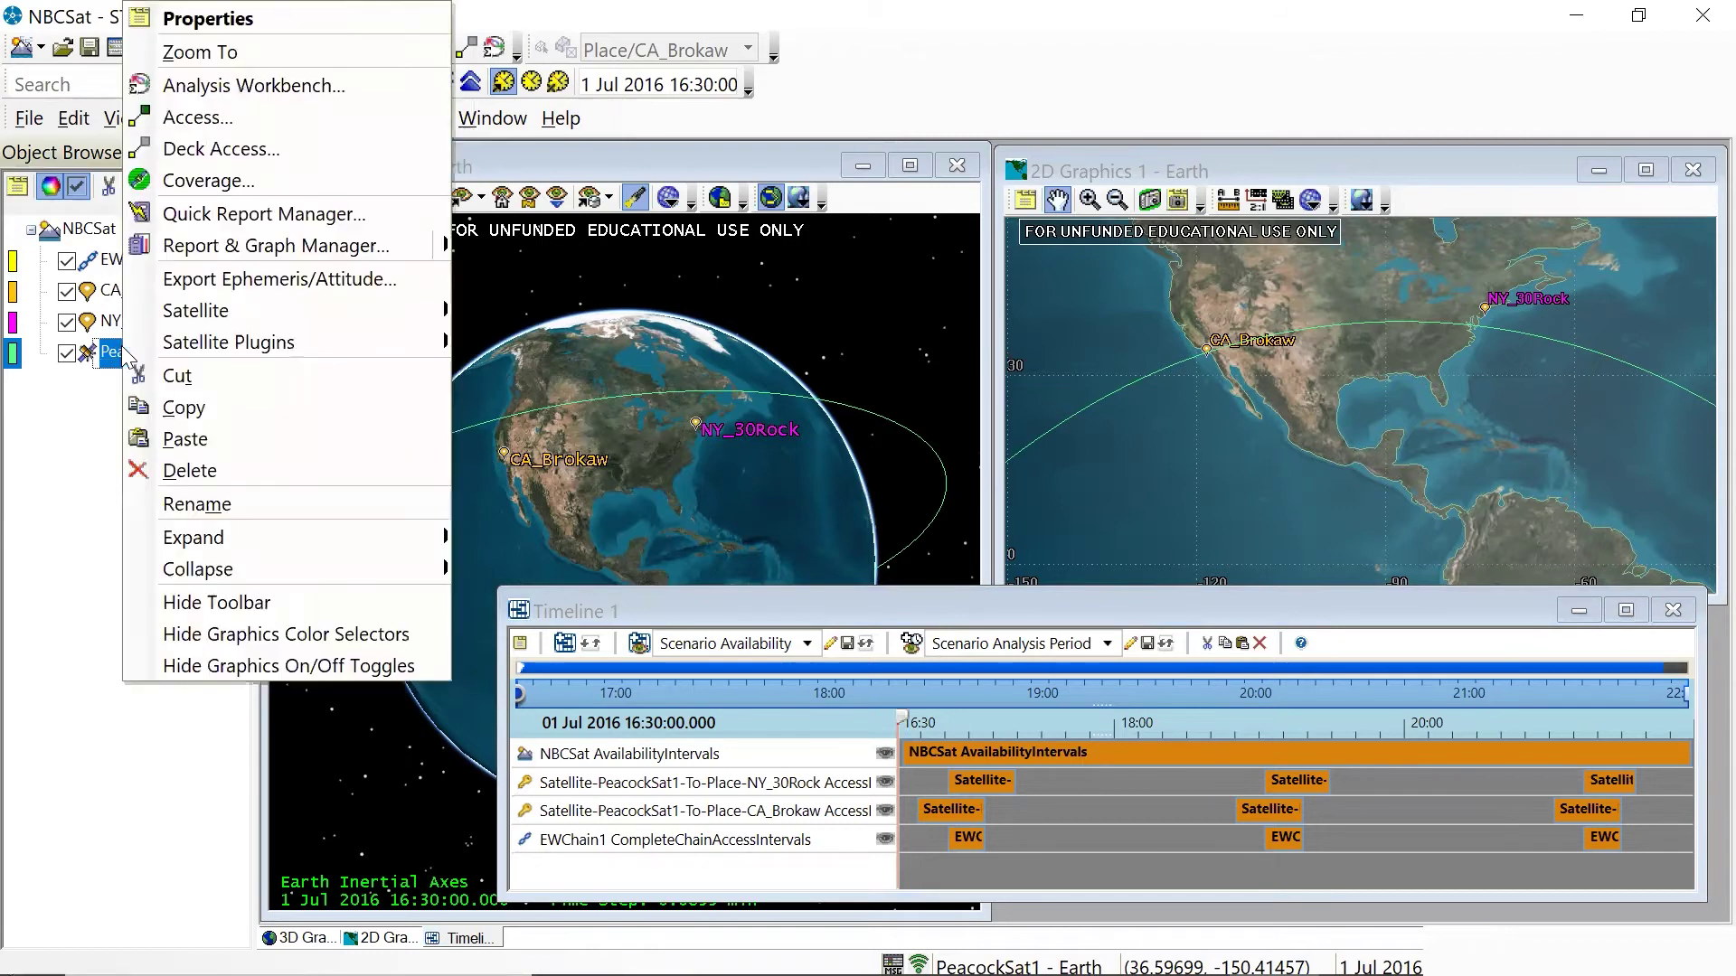
click(180, 409)
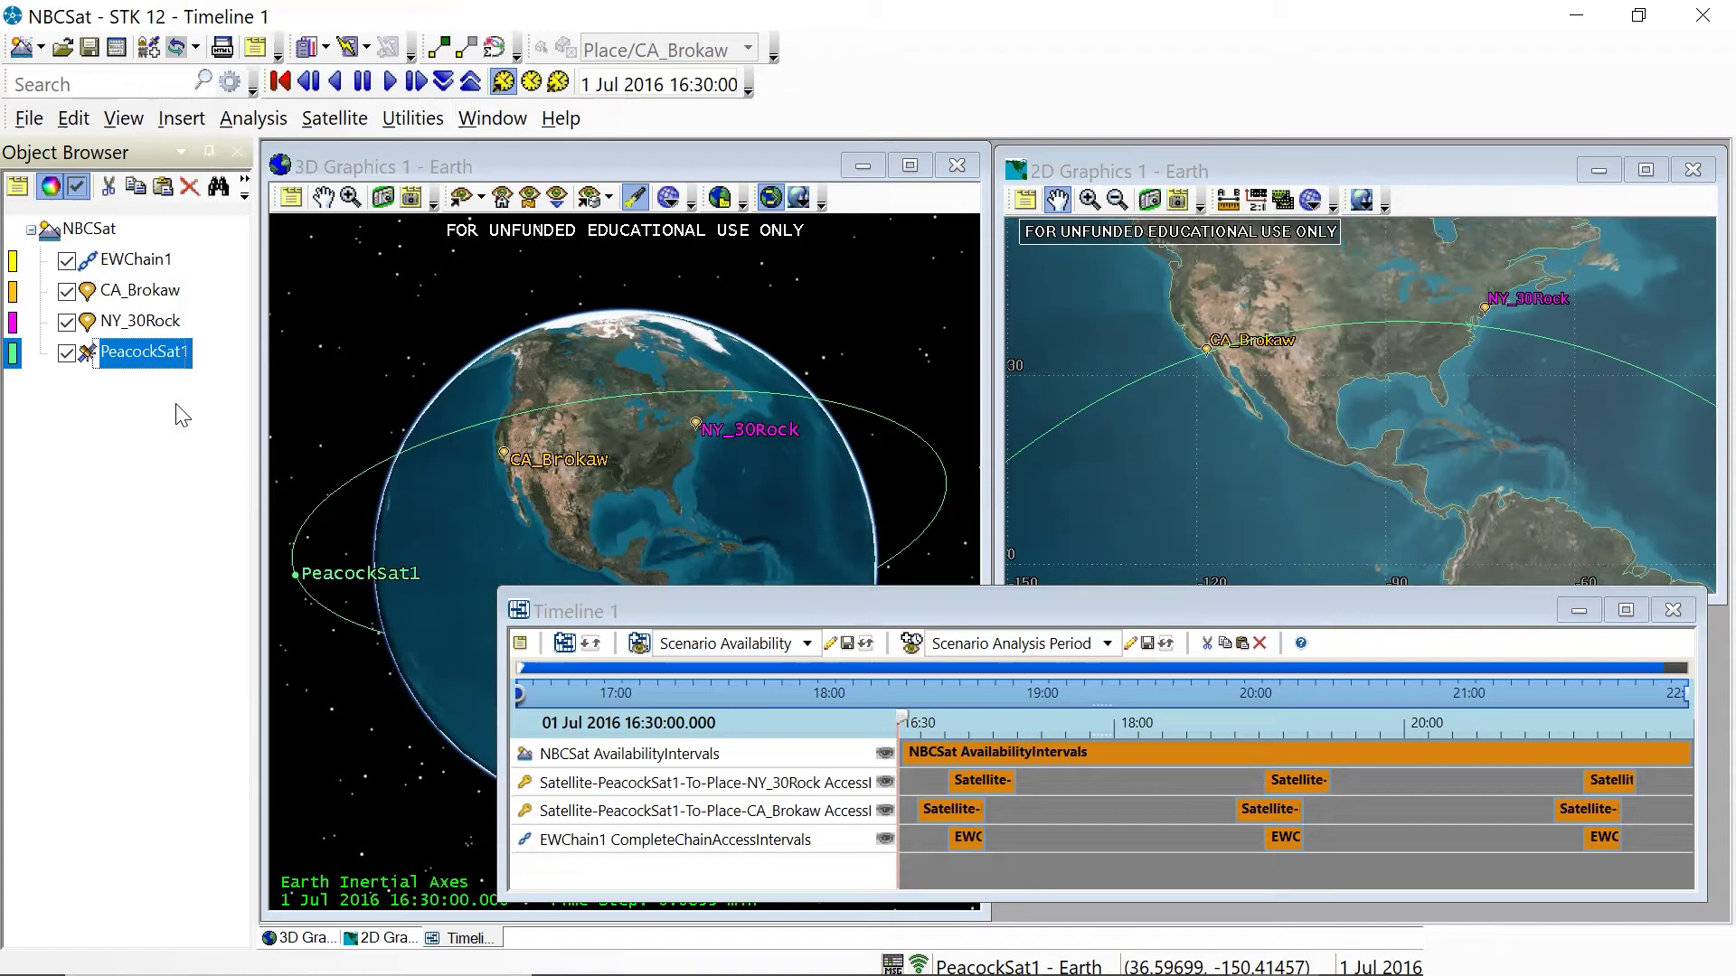
right_click(201, 405)
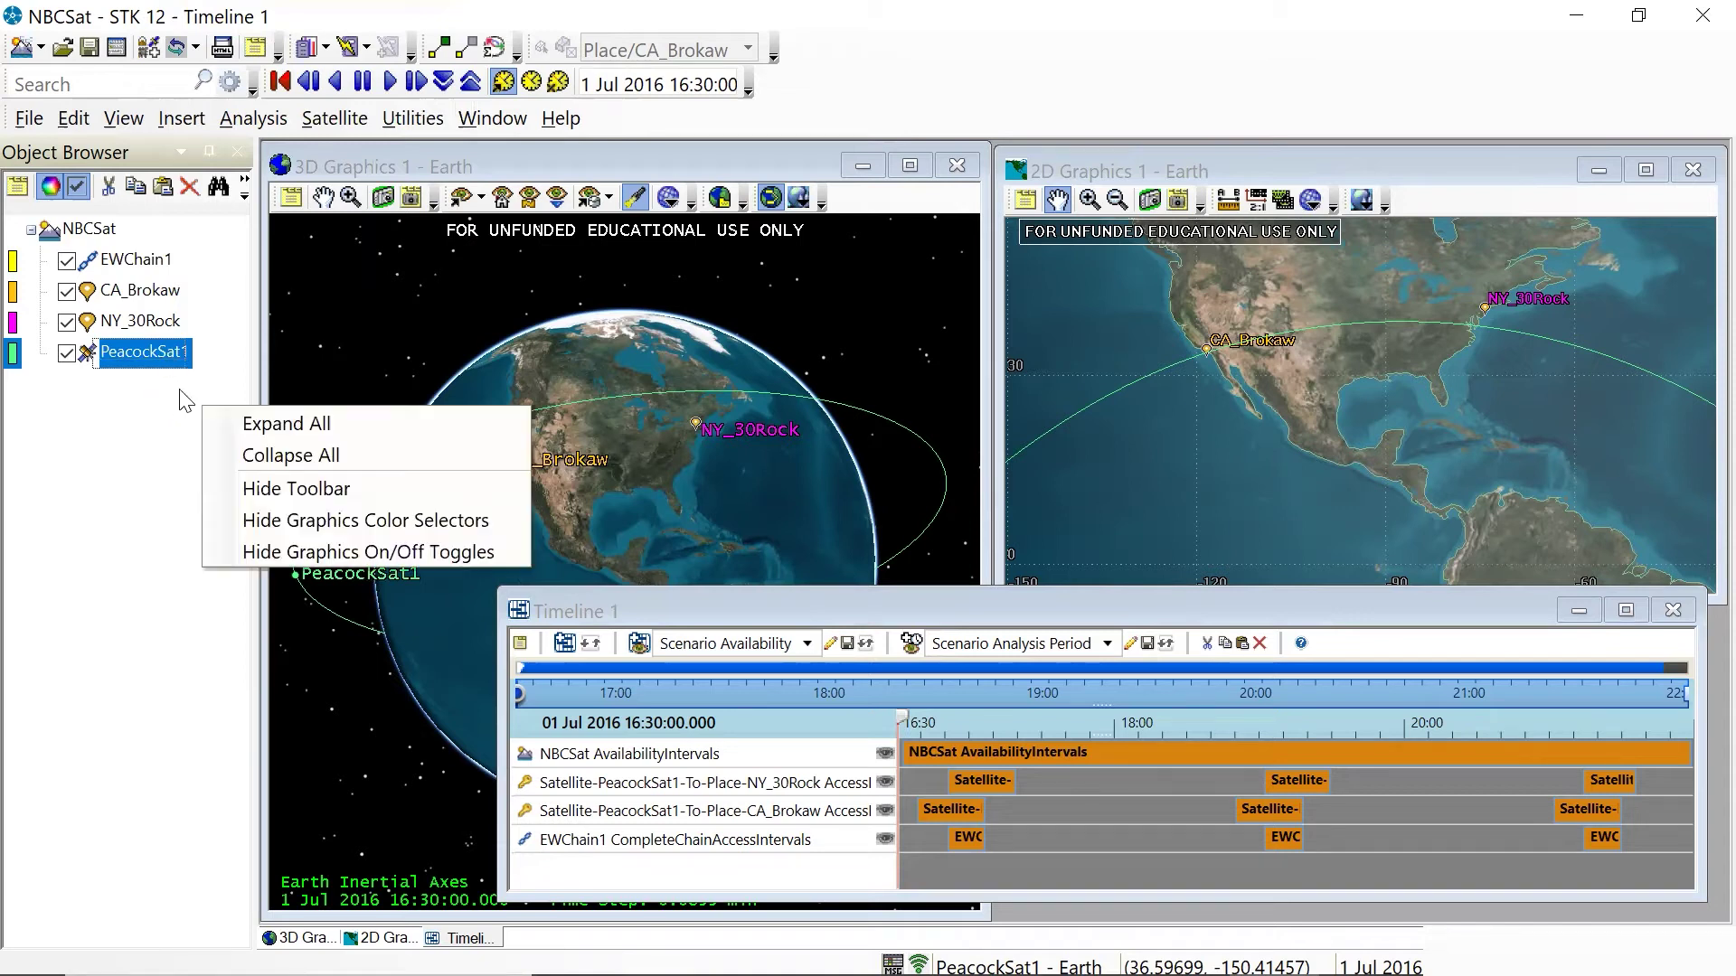
click(150, 352)
right_click(150, 353)
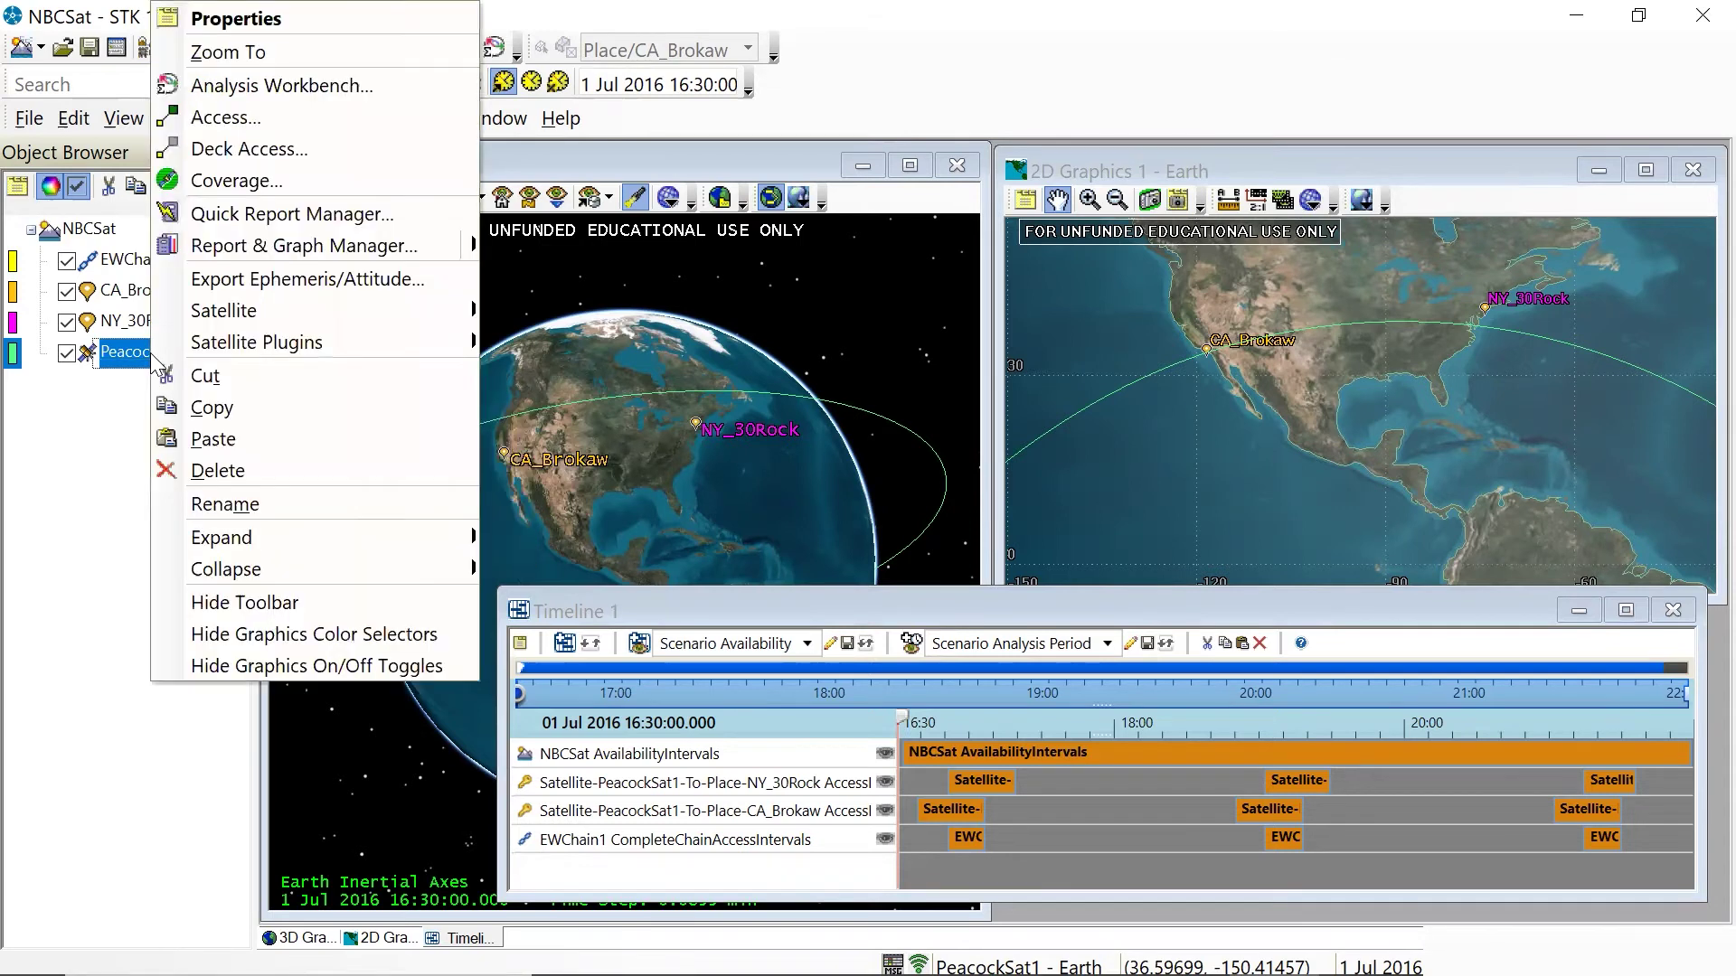
click(221, 439)
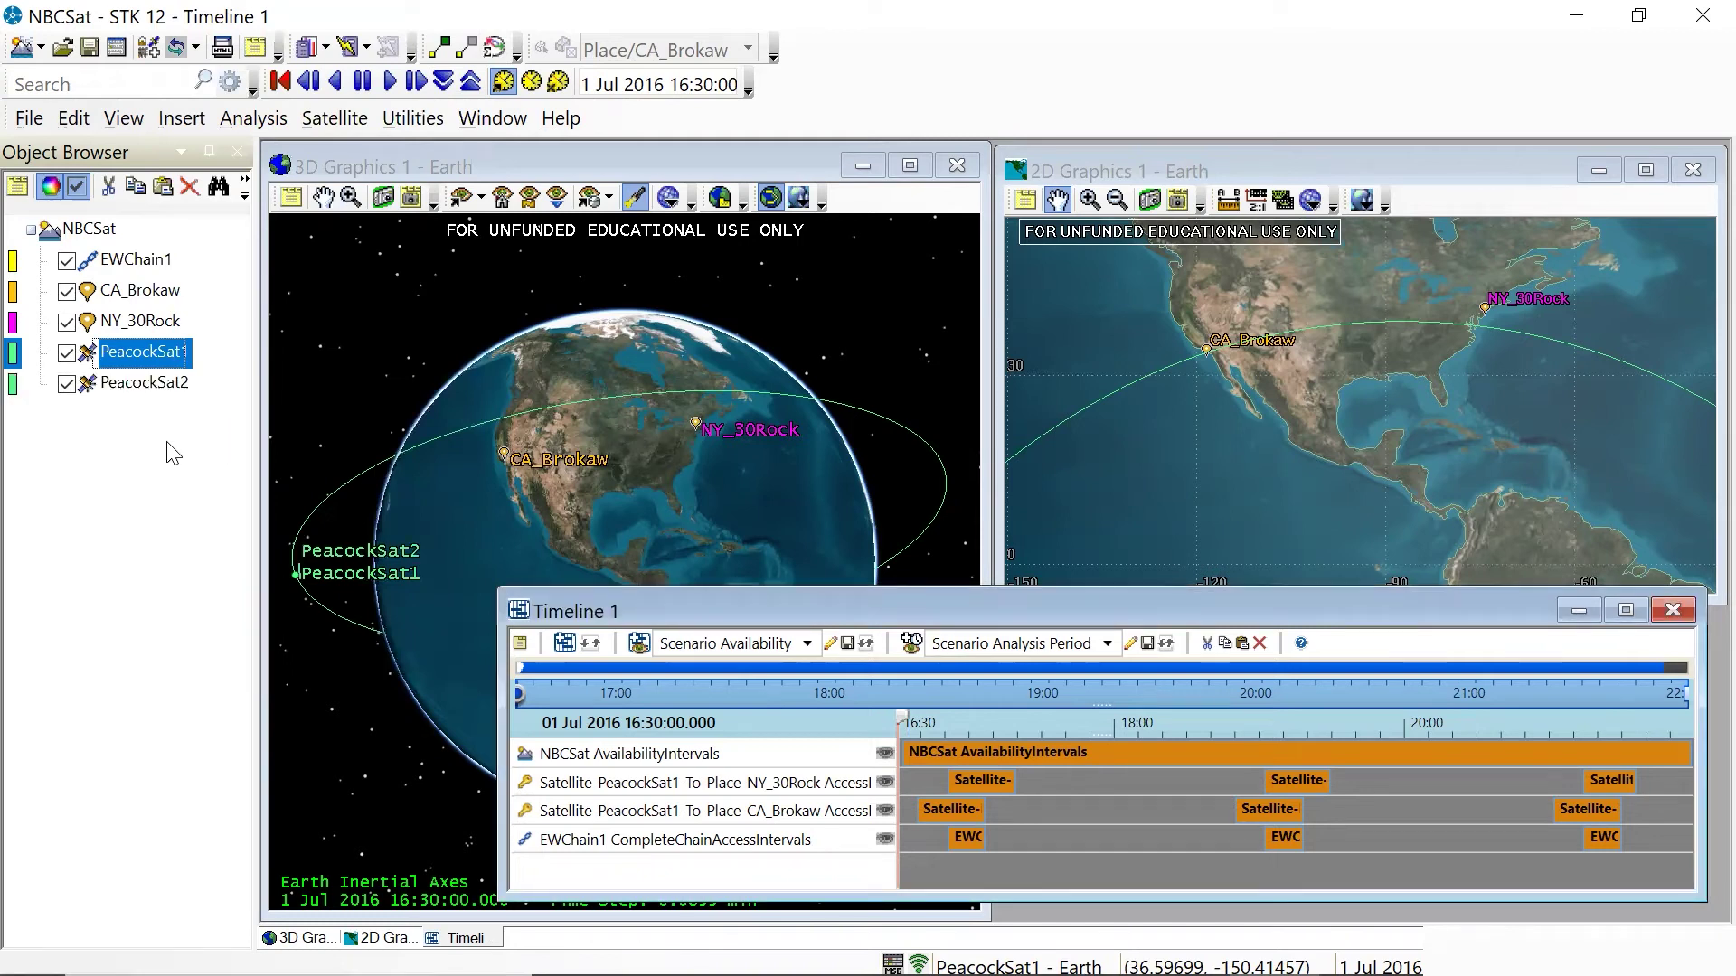
Set PeacockSat2's graphics colour to light blue (Red 87, Green 199, Blue 255).
click(13, 384)
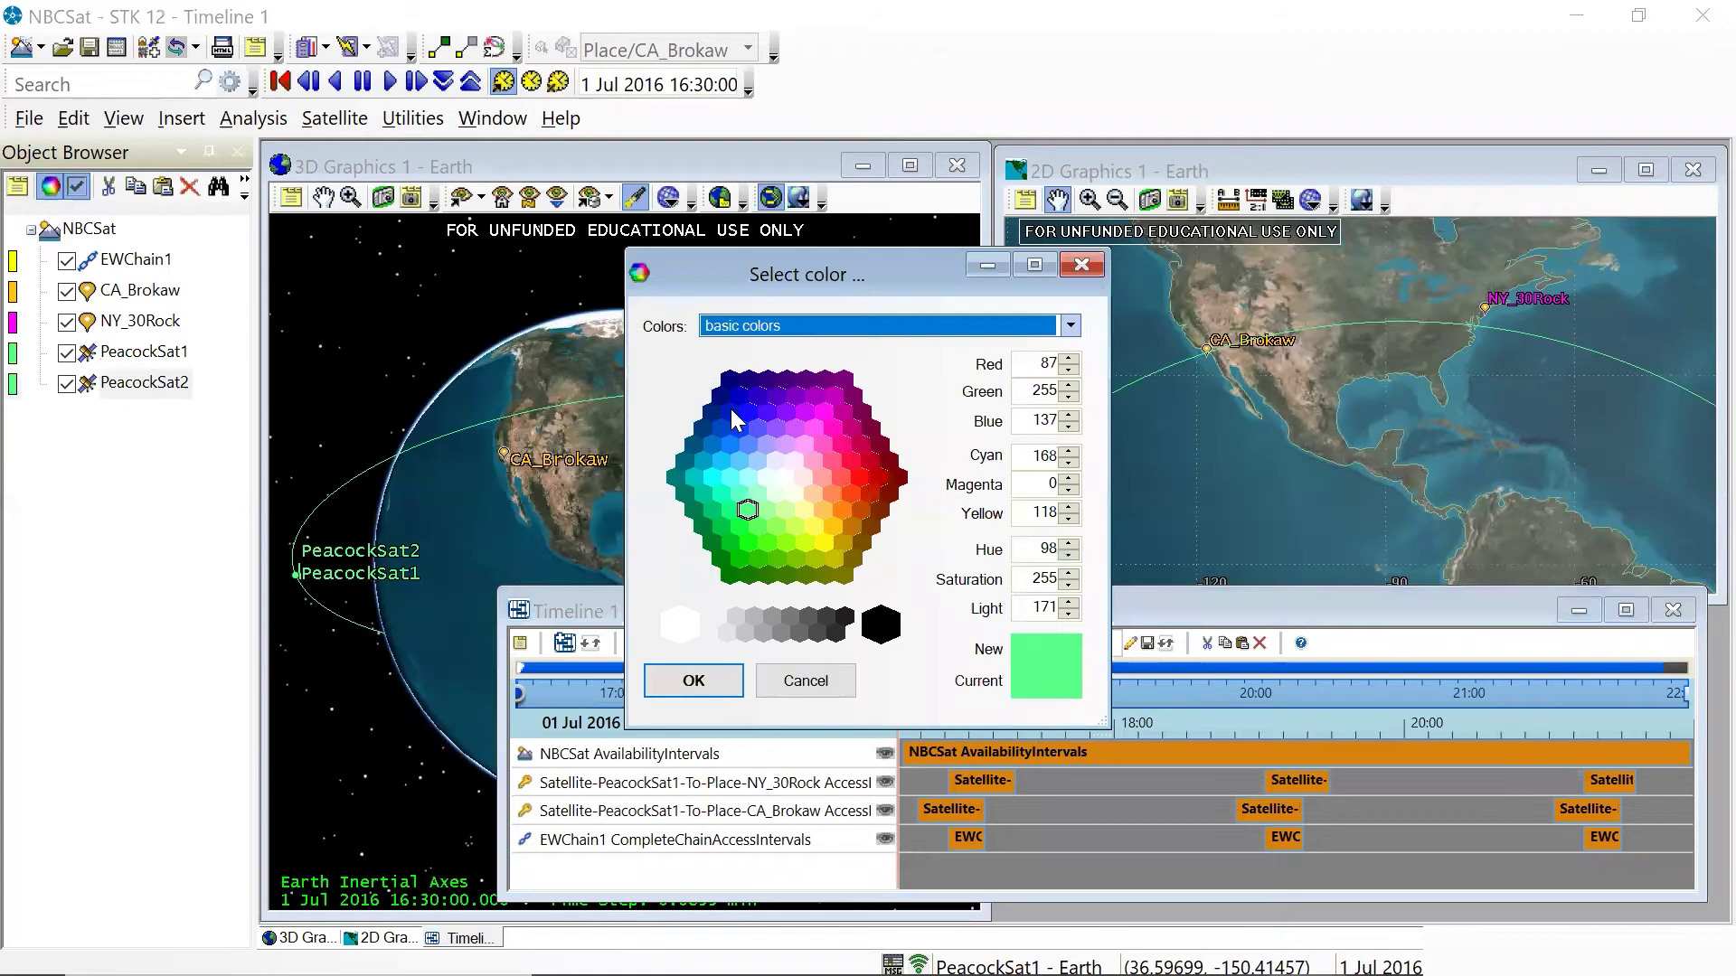
click(737, 463)
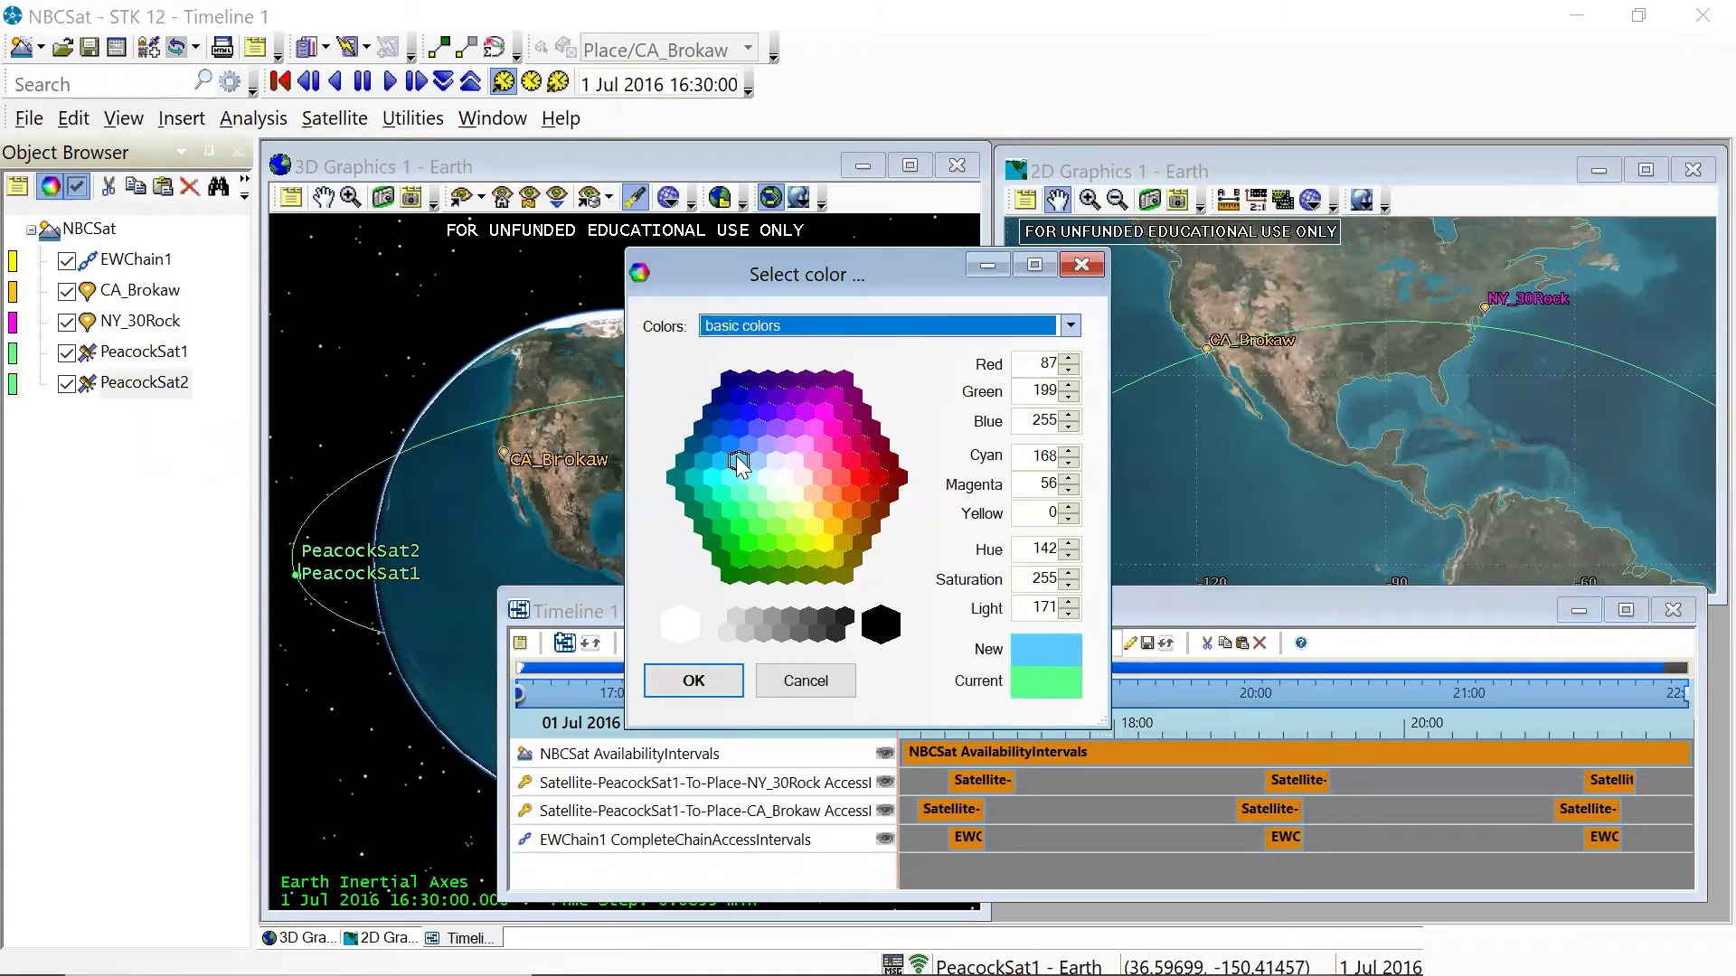
click(719, 690)
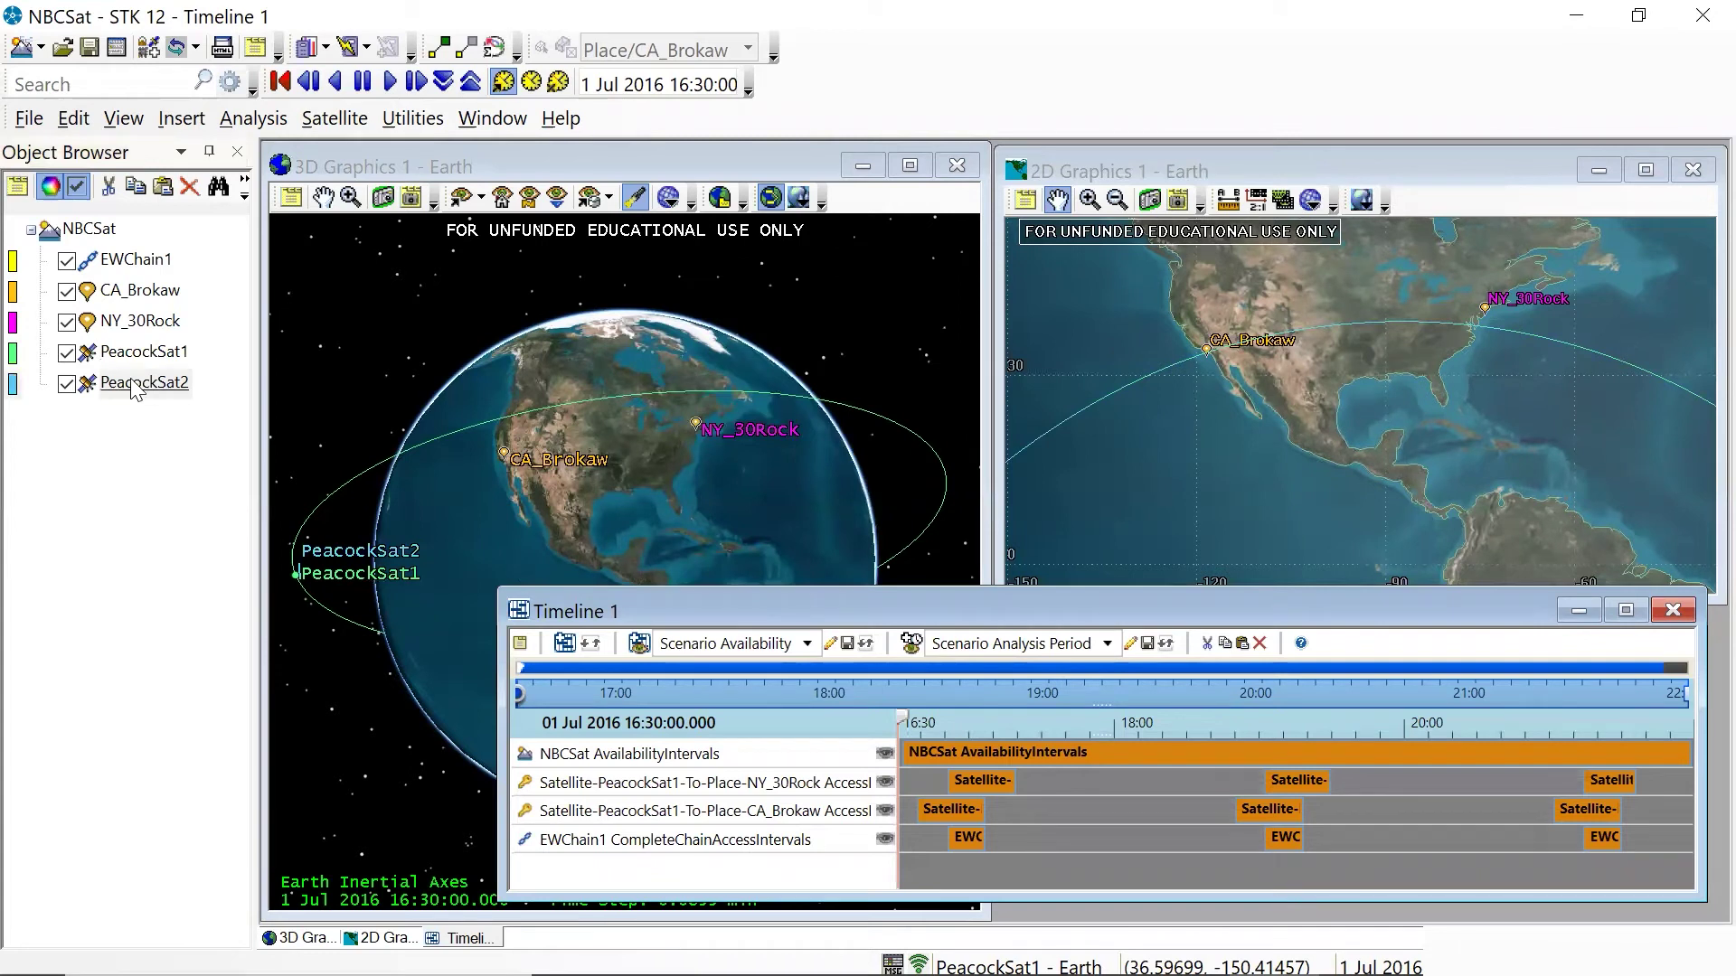
Change PeacockSat2's orbit true anomaly from 0 to 330 deg and apply it.
double_click(111, 384)
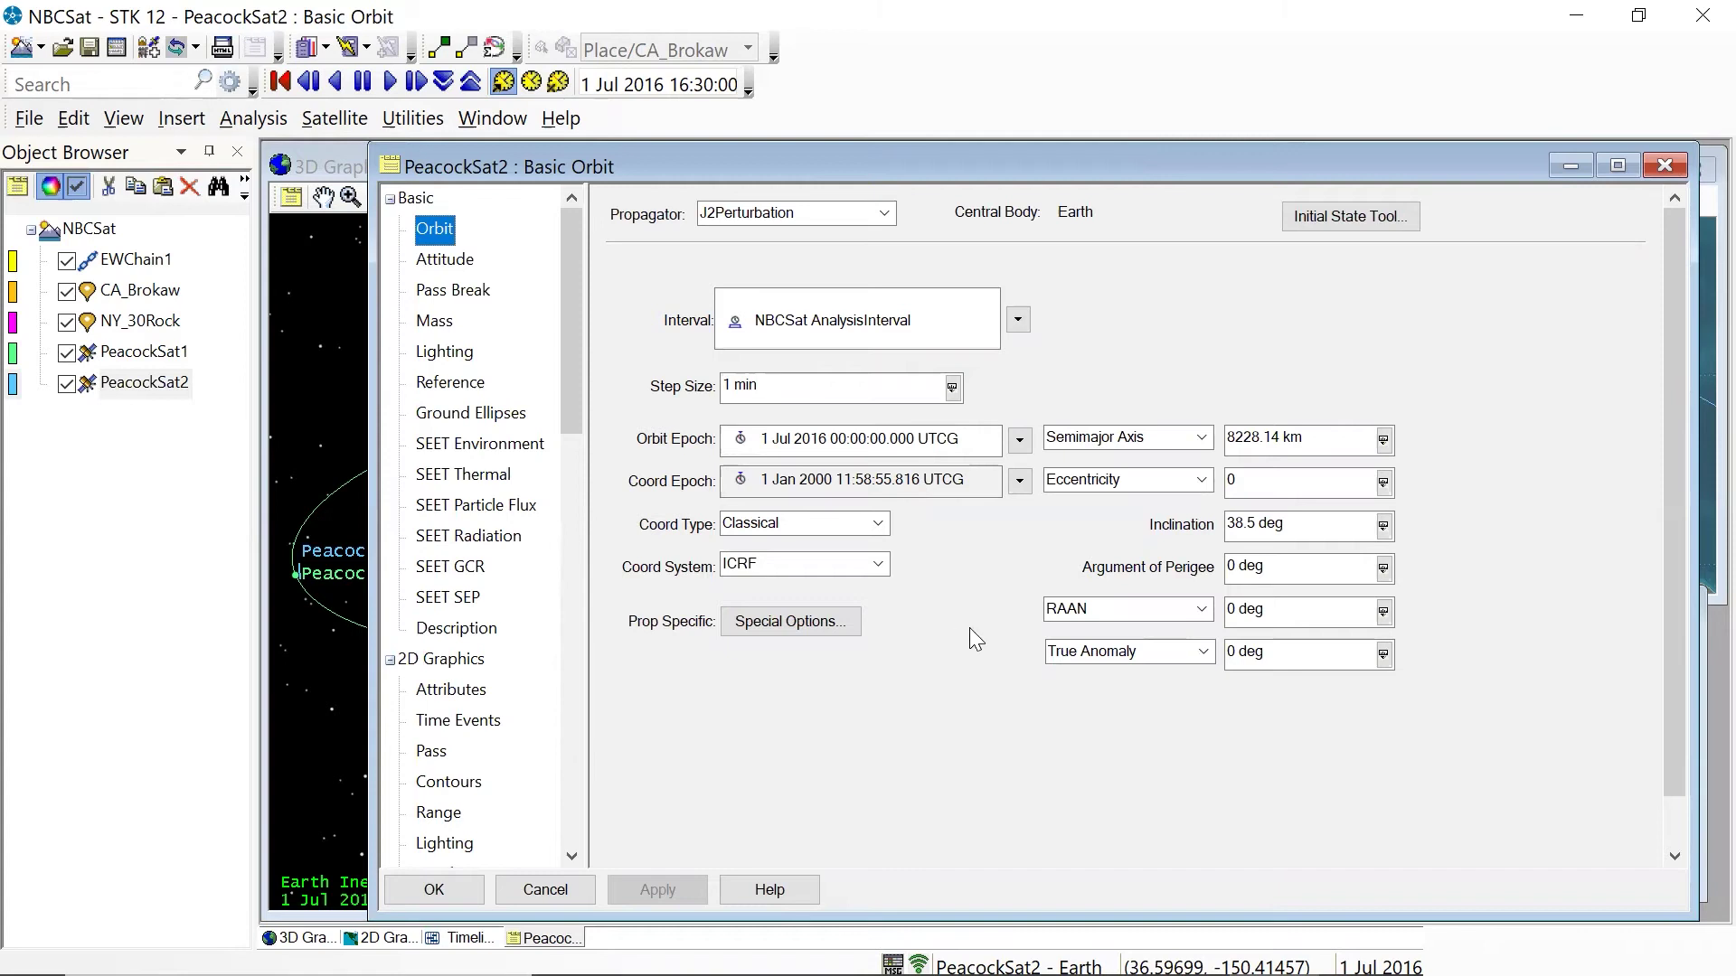
click(1233, 653)
drag(1233, 653, 1216, 658)
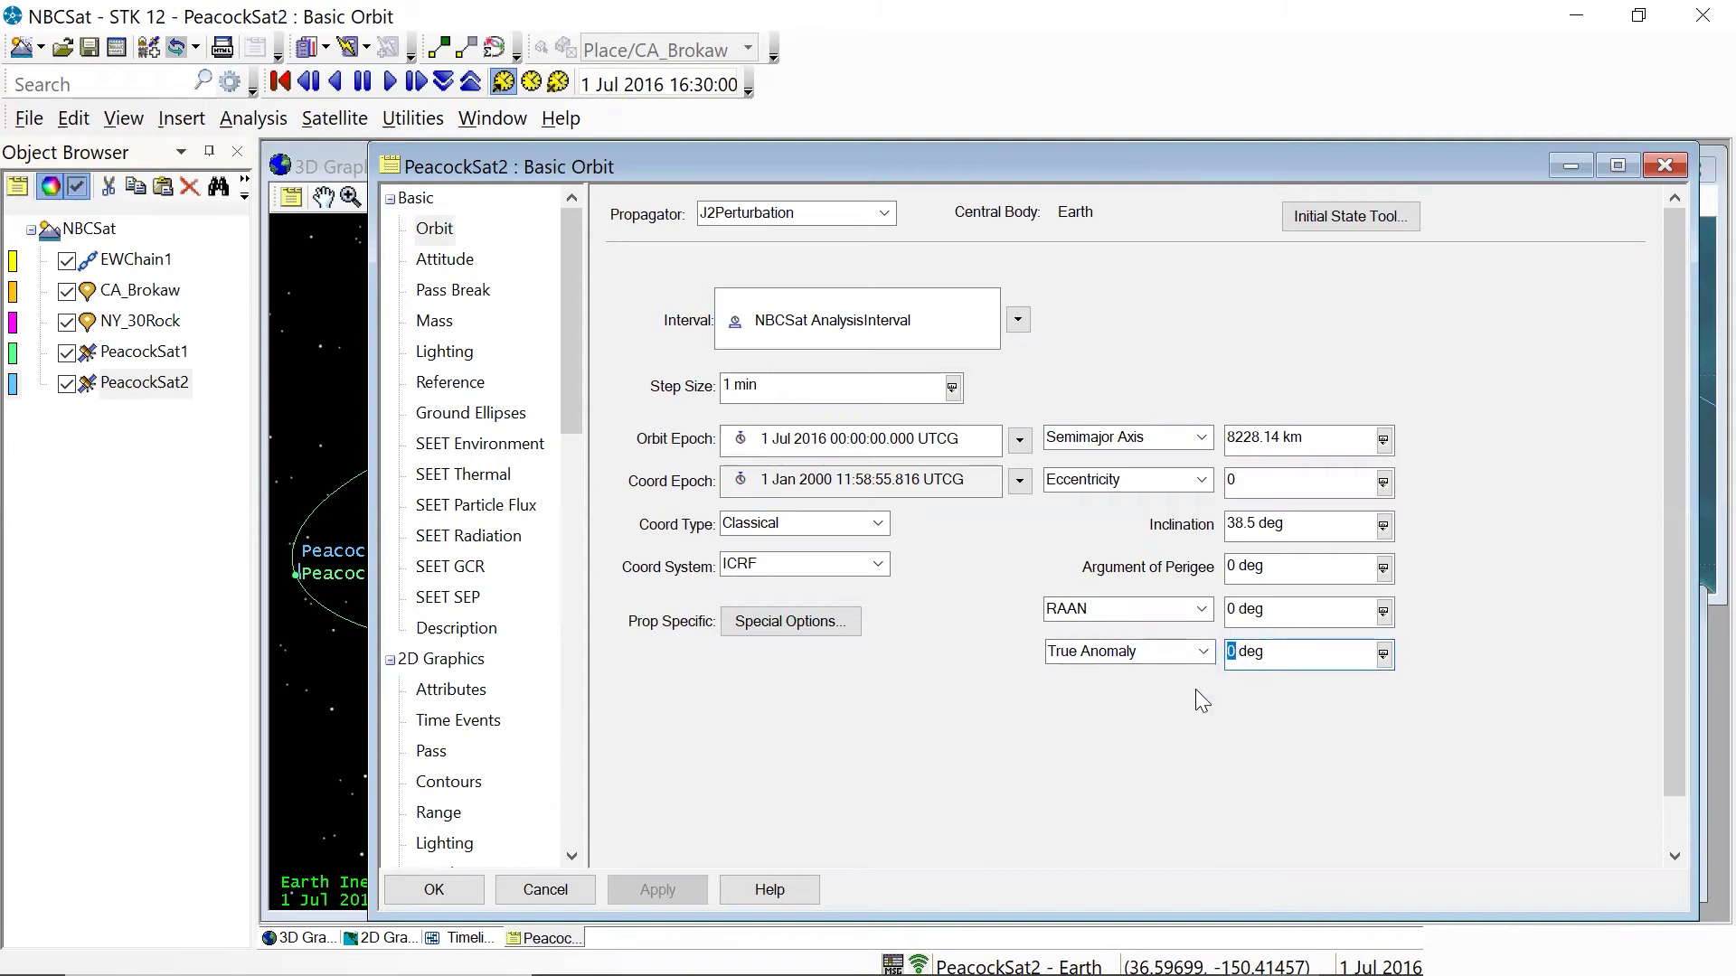
text(33)
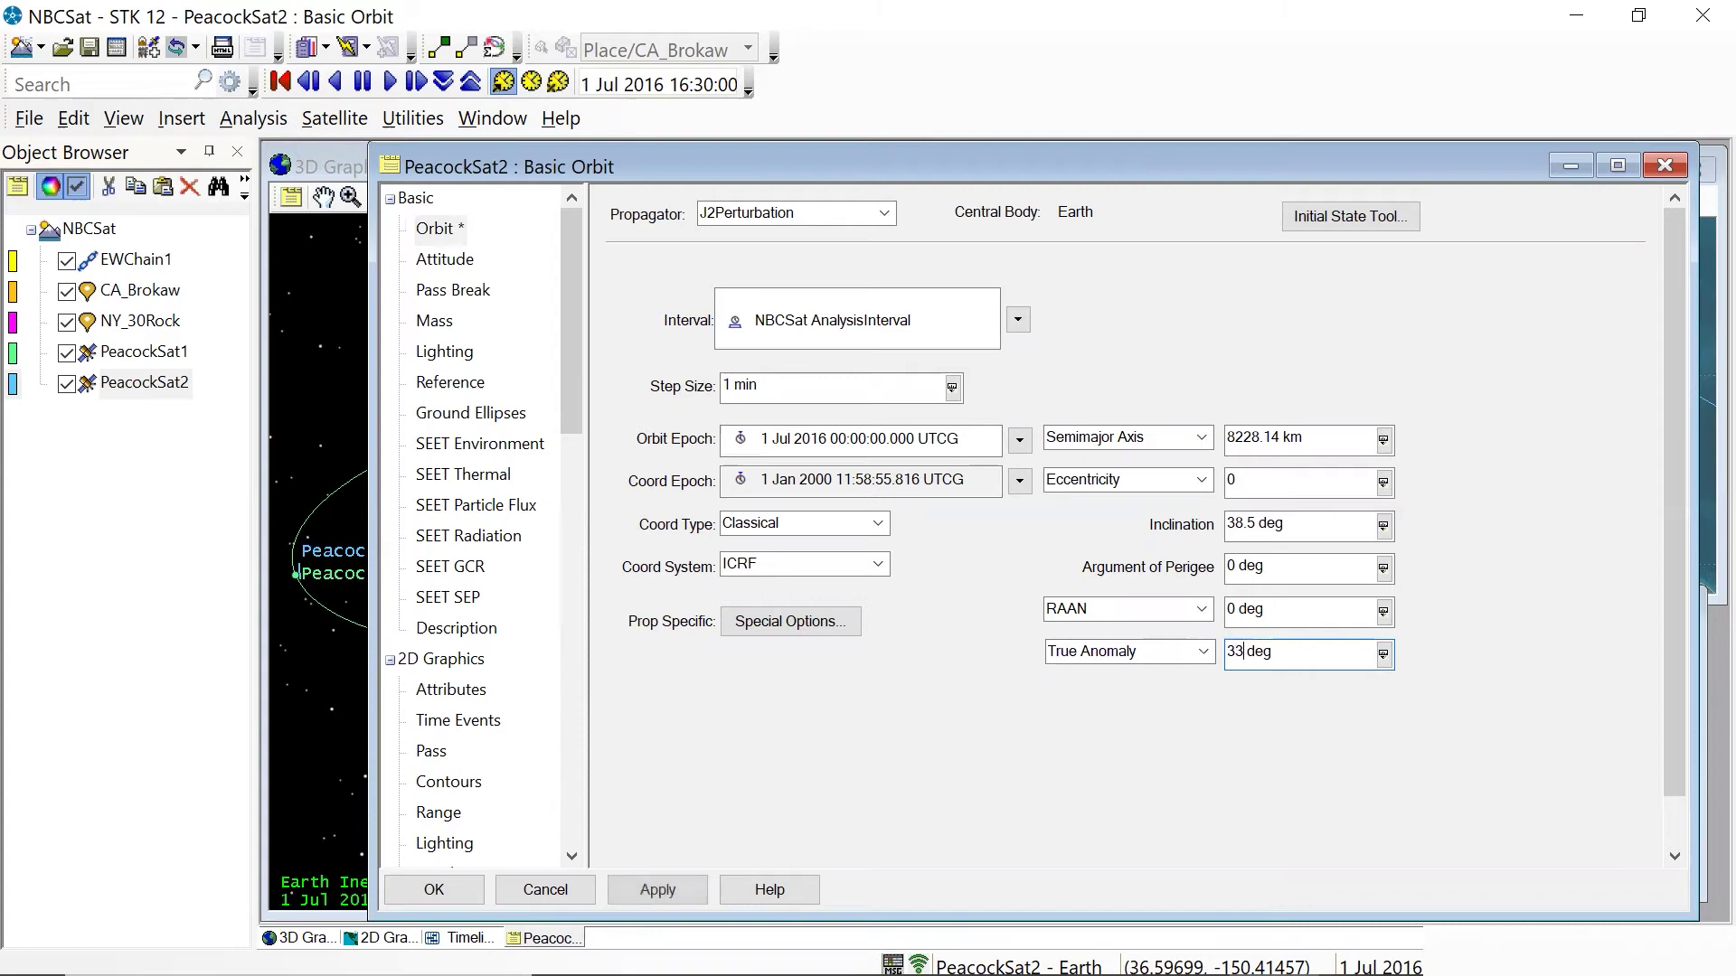
text(0)
click(434, 890)
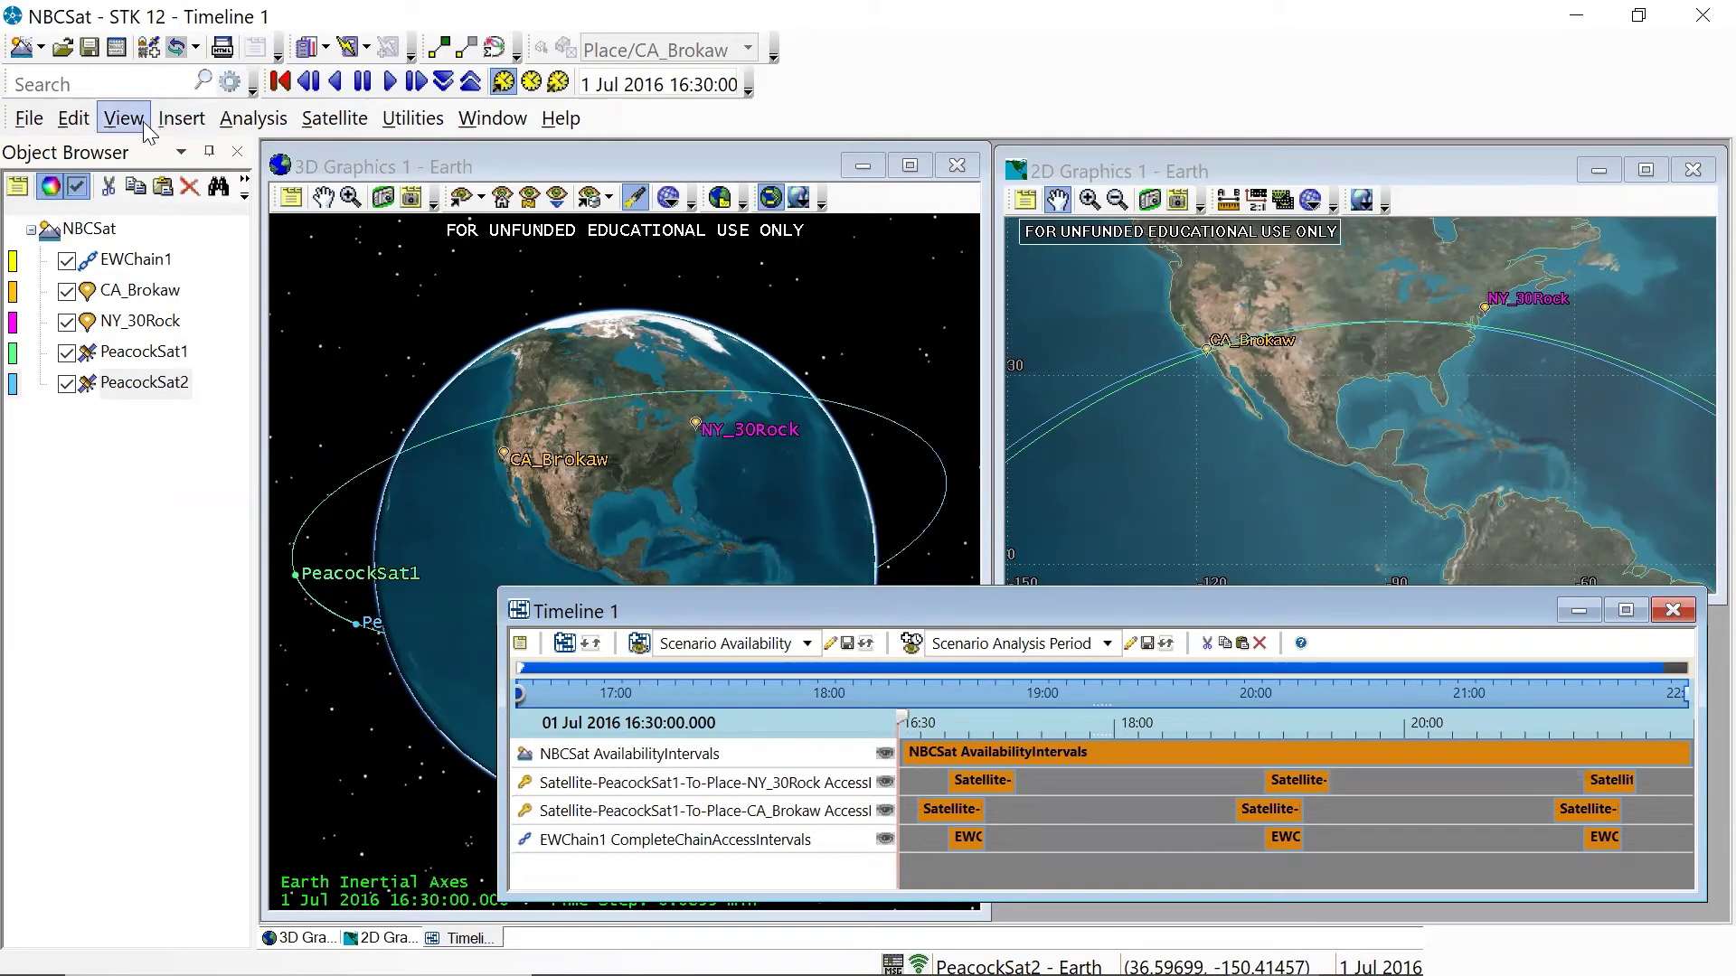
Insert a new Constellation object, Constellation3, using the Define Properties method.
click(192, 117)
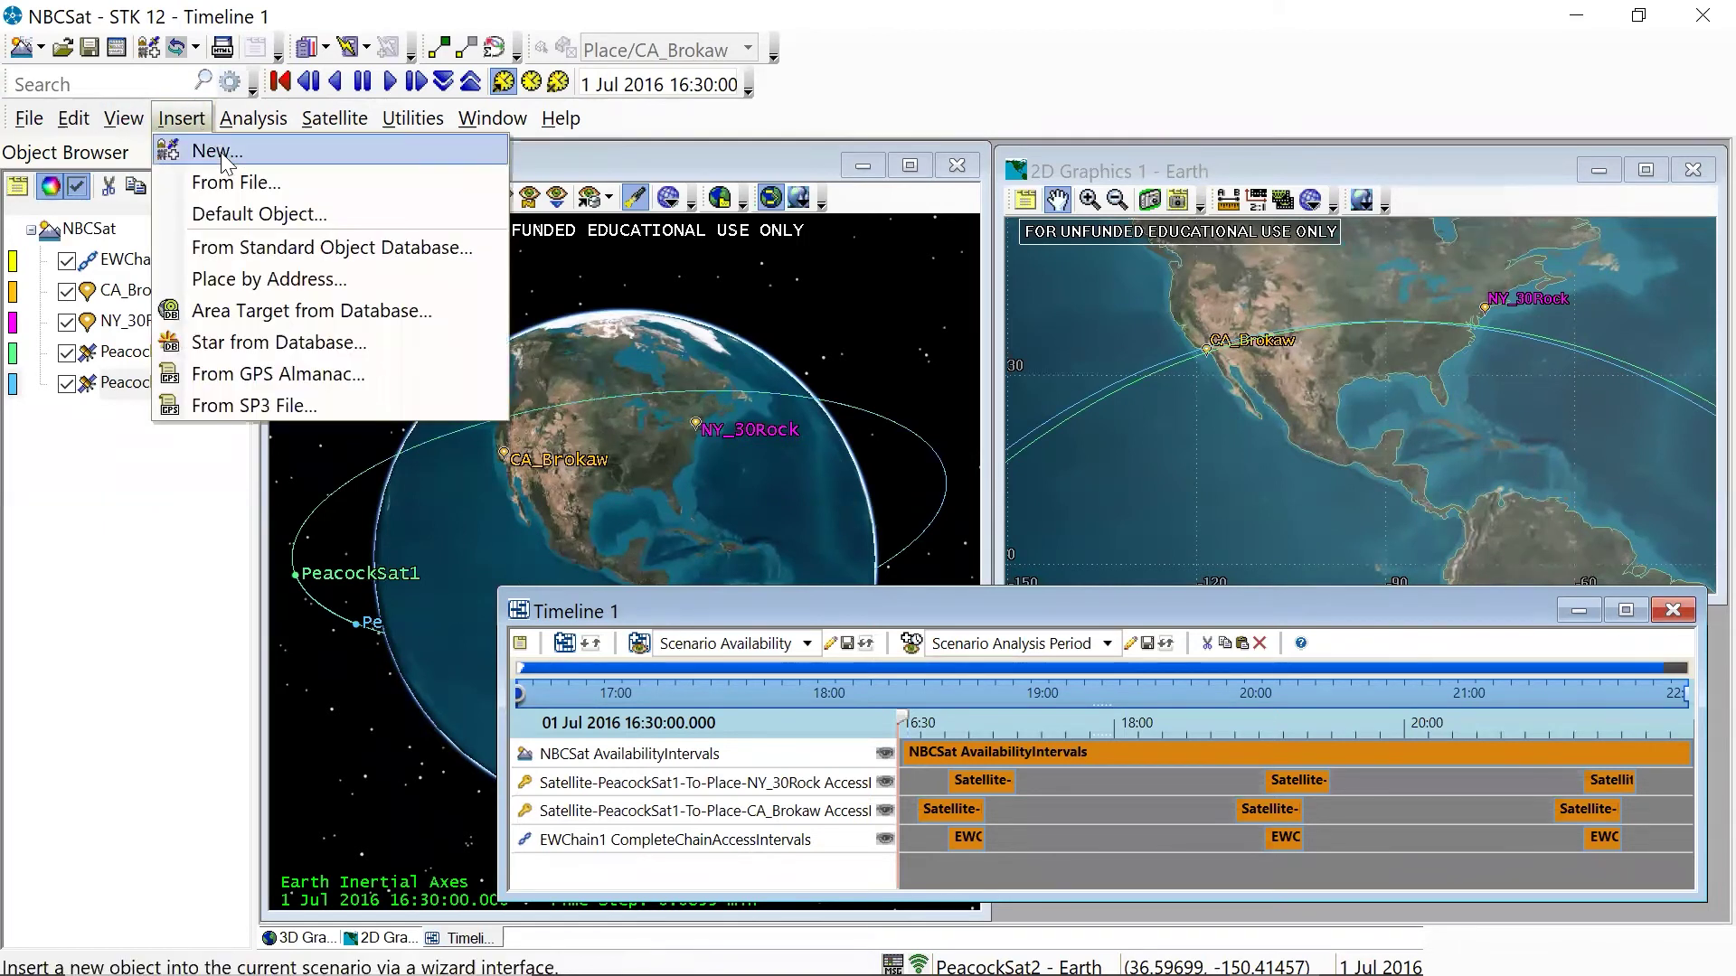
click(208, 146)
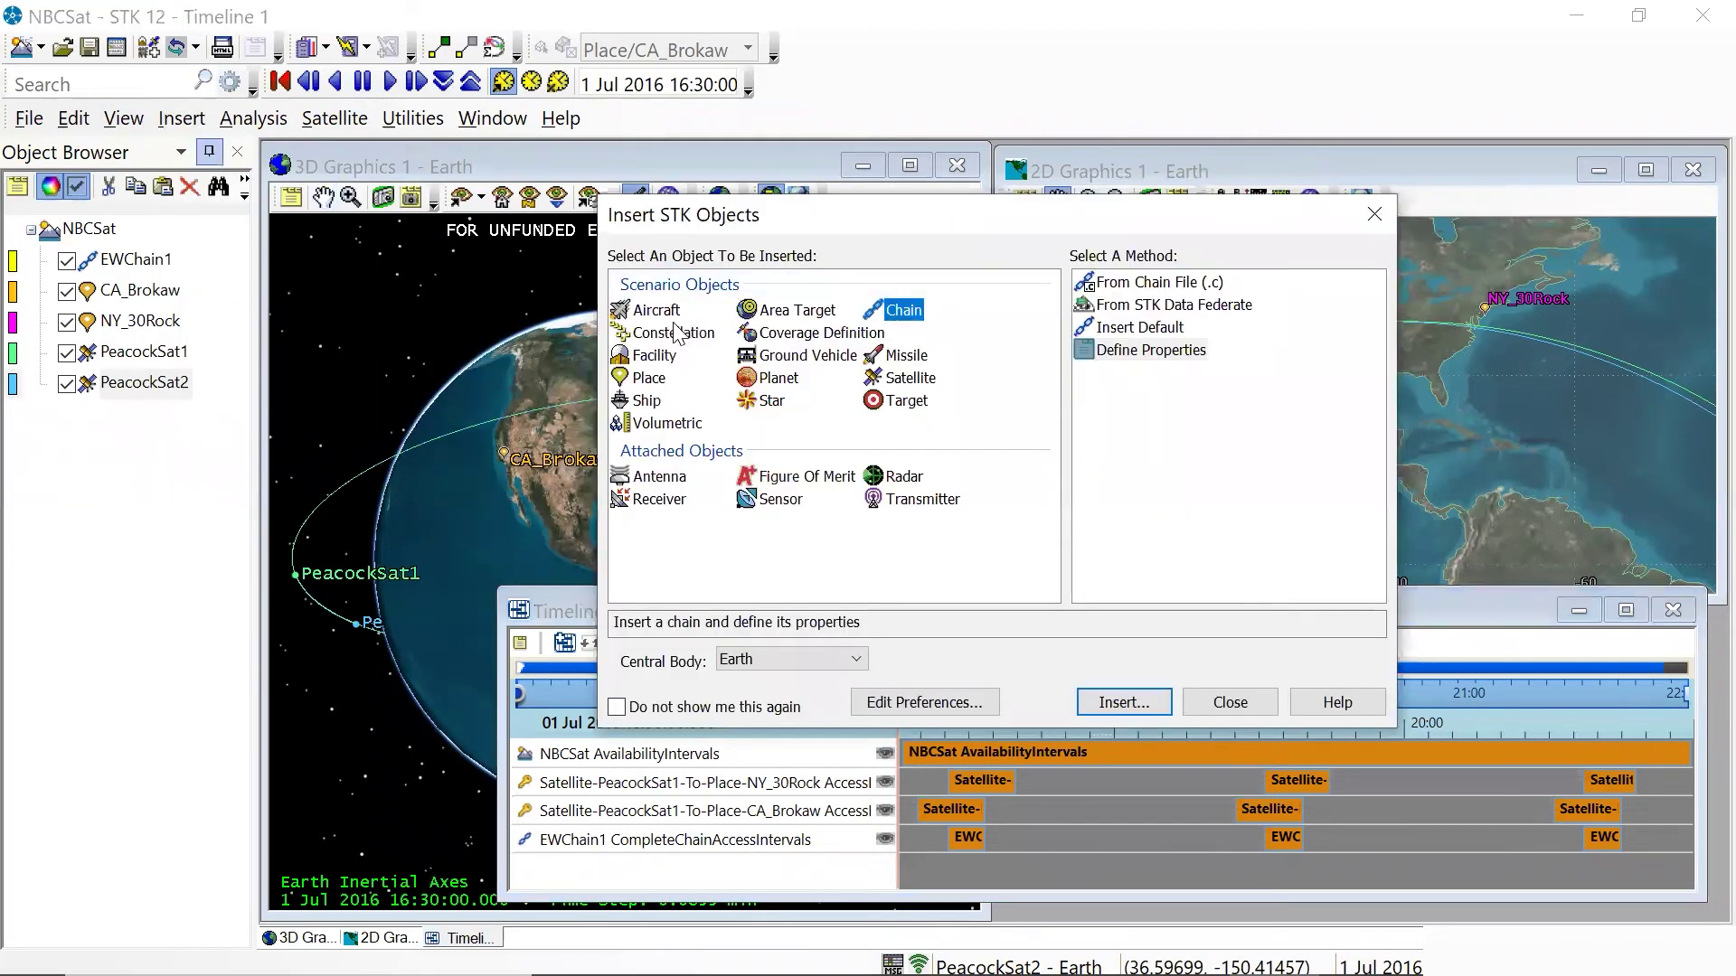
click(674, 331)
click(1439, 642)
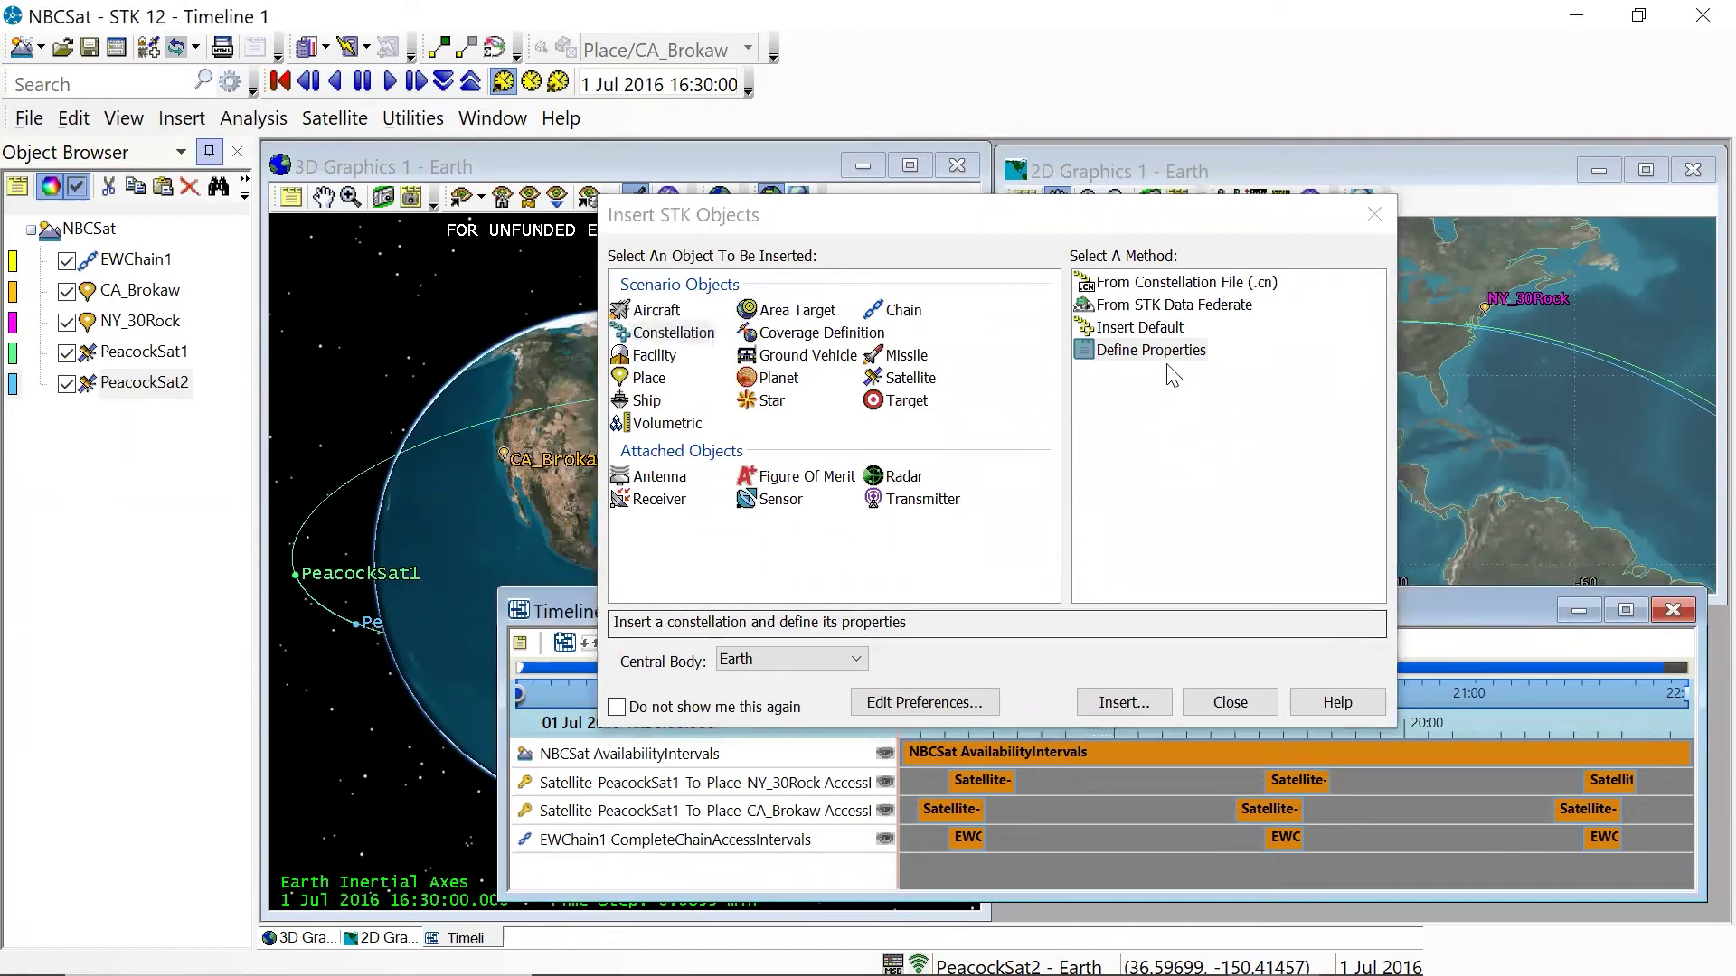
click(1125, 704)
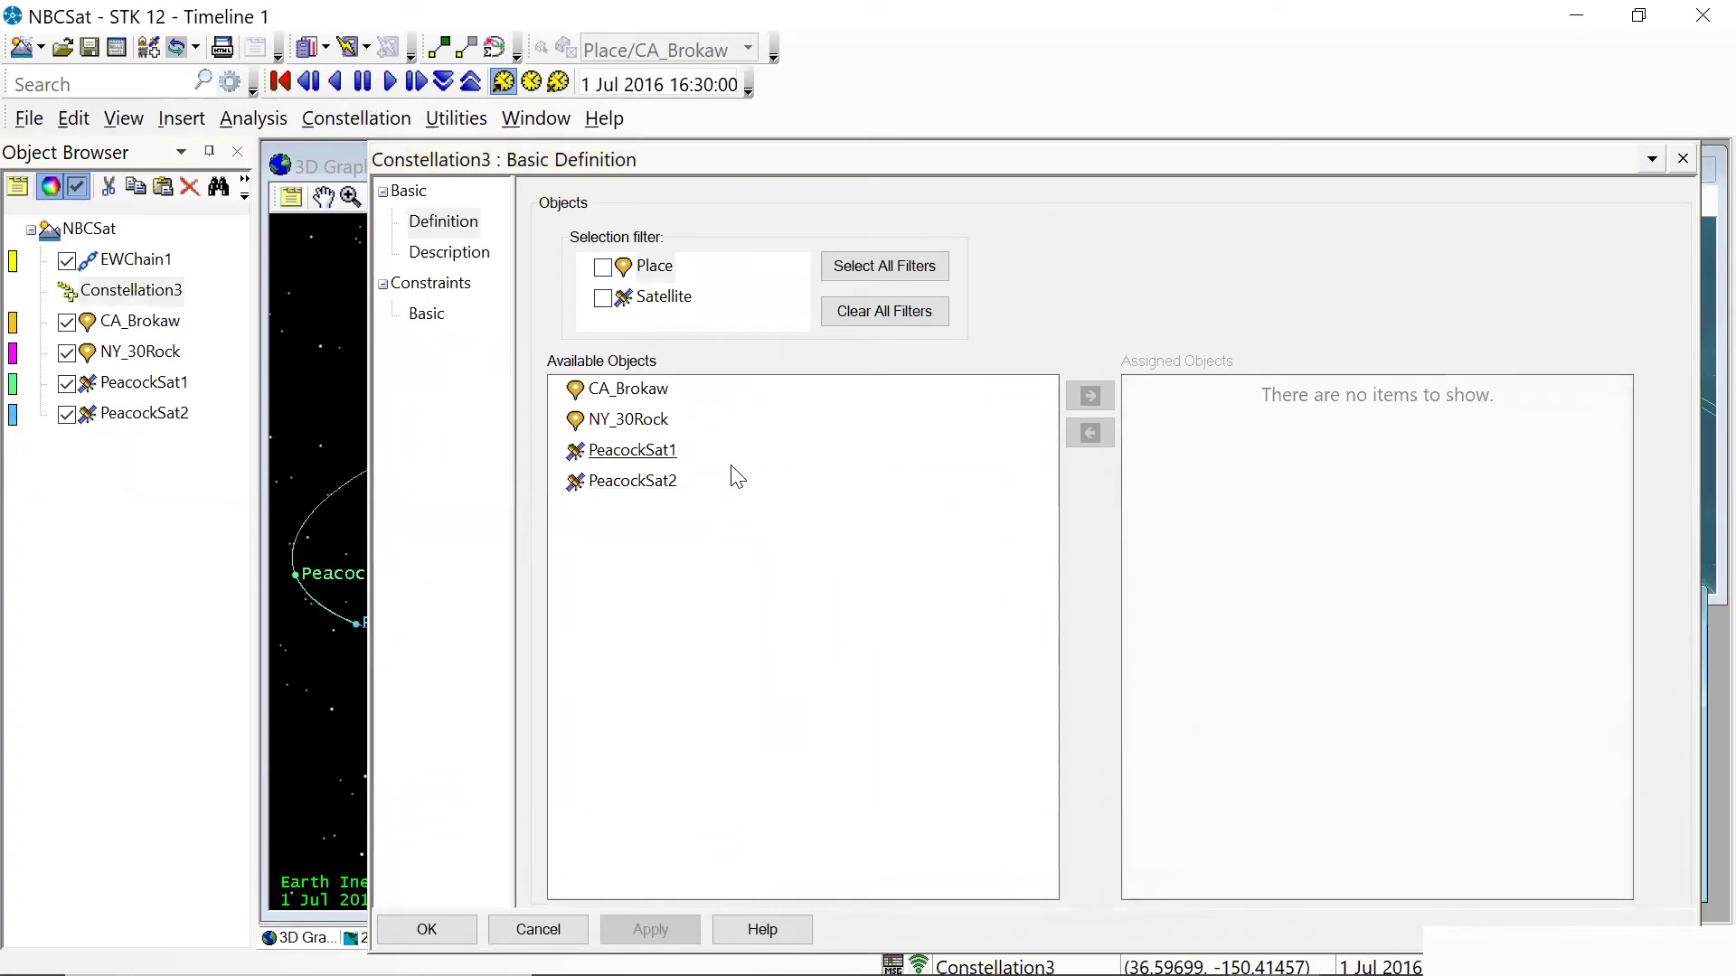
Assign PeacockSat1 and PeacockSat2 to Constellation3's Assigned Objects and confirm.
click(631, 452)
click(1091, 395)
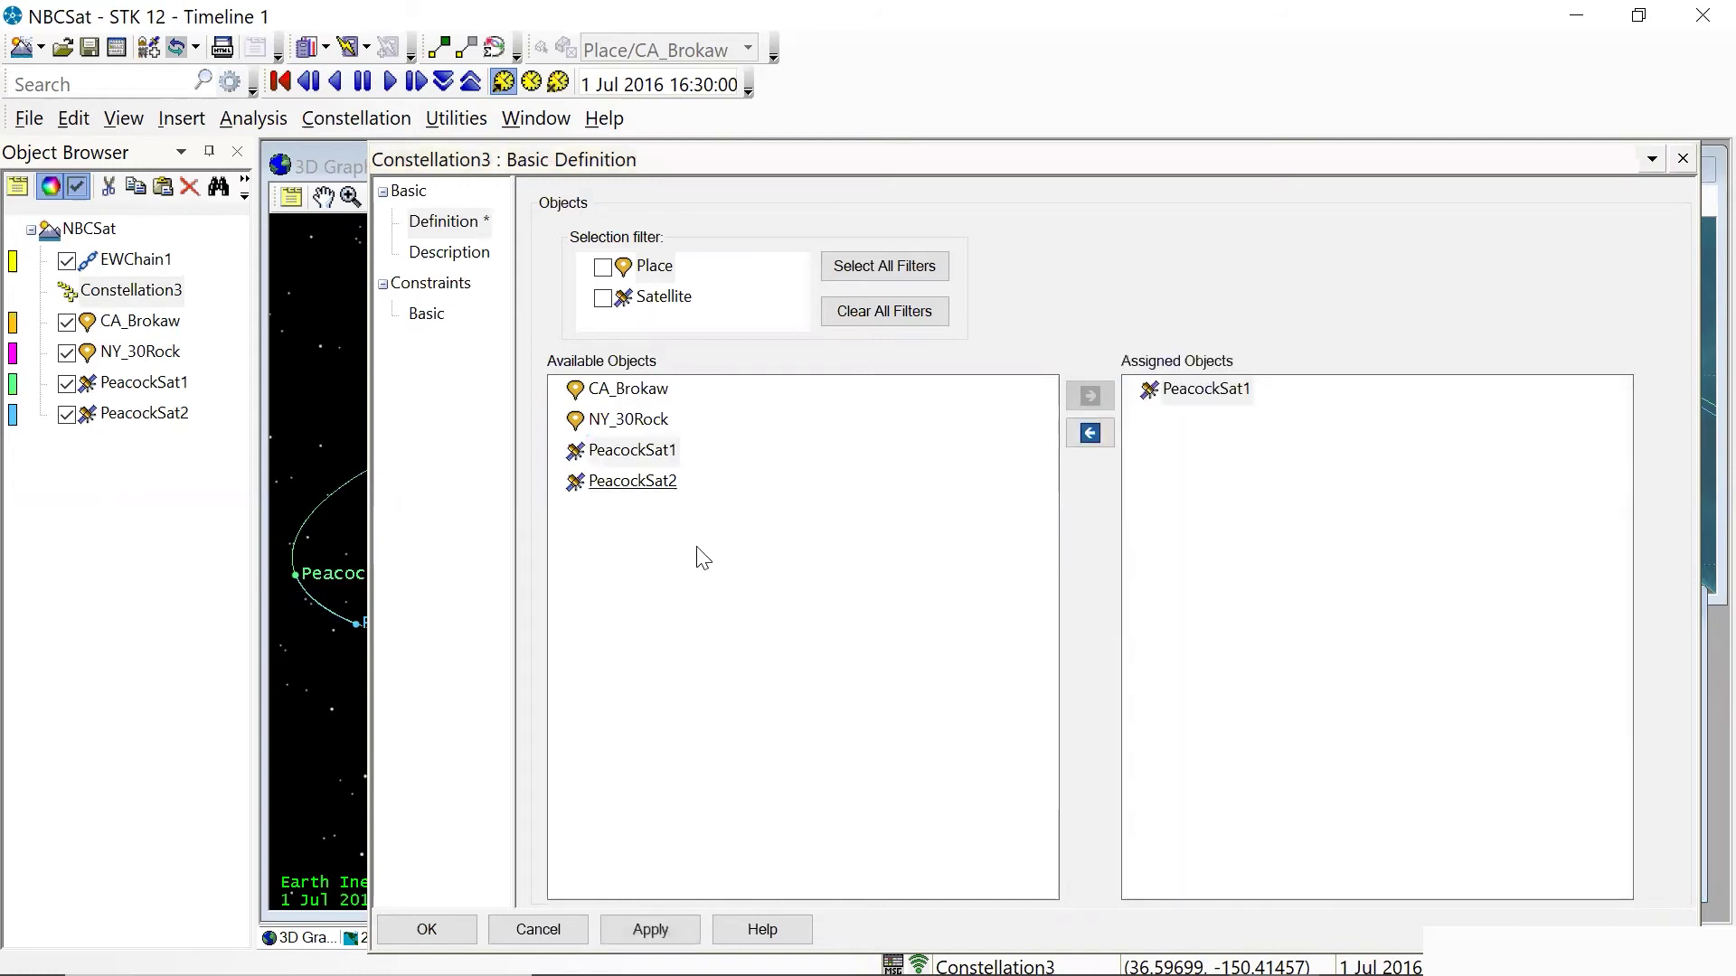
click(641, 474)
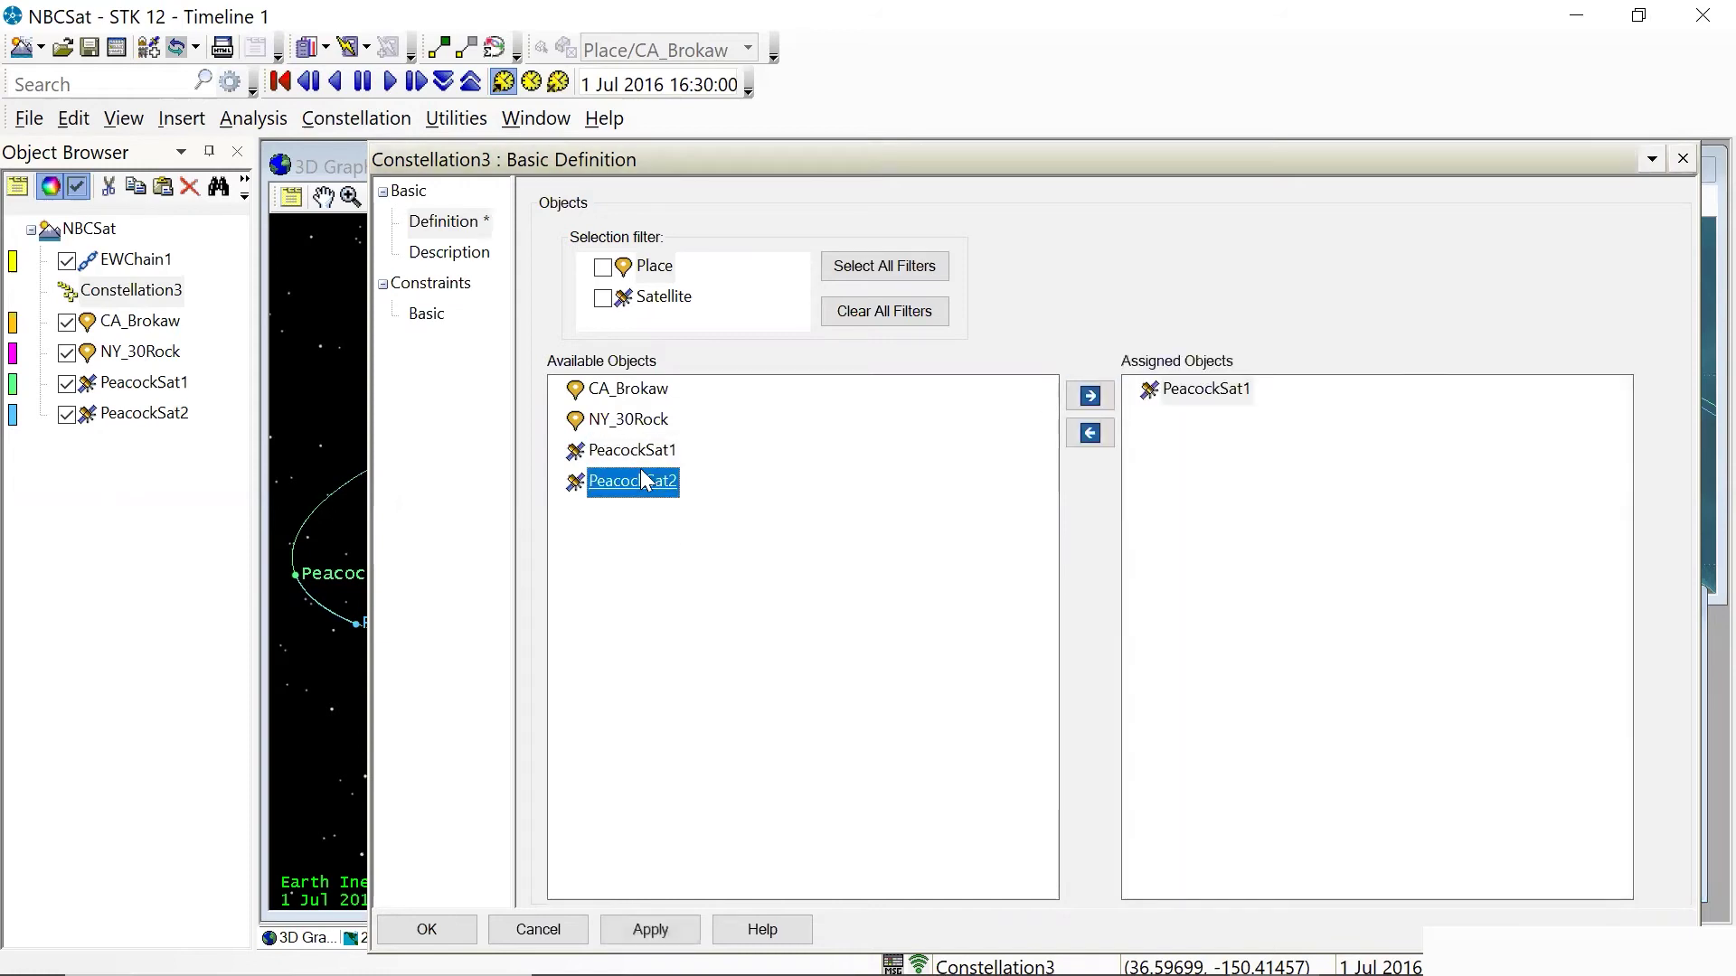
click(1090, 395)
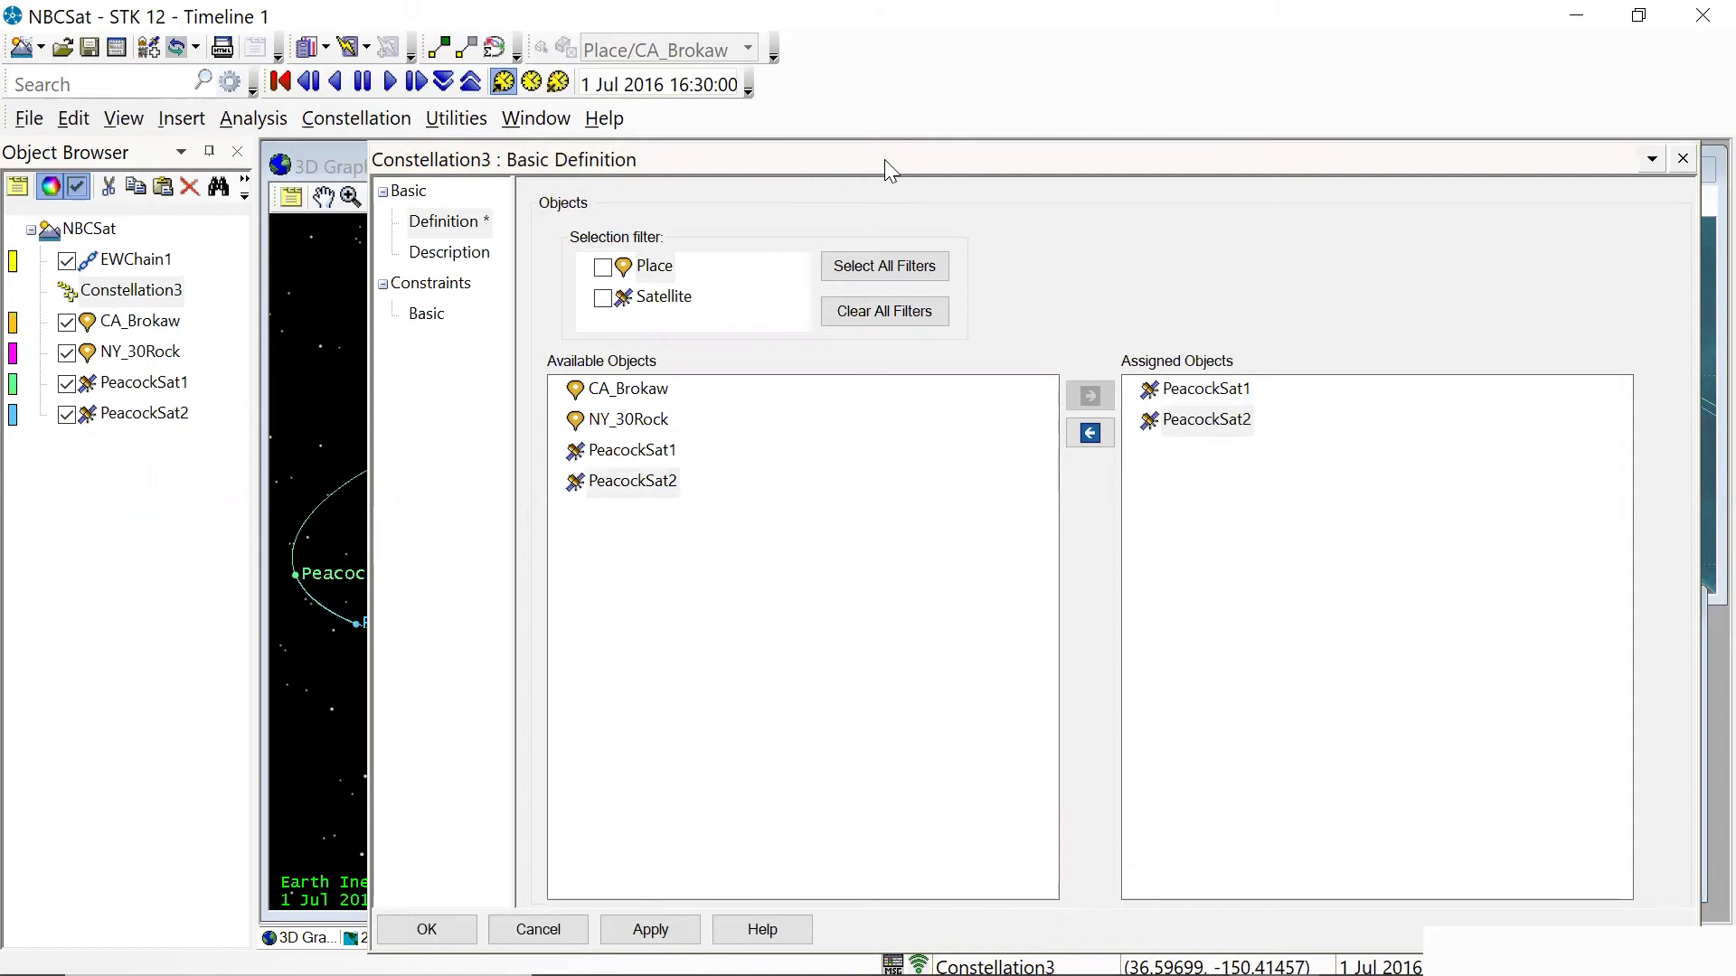
drag(884, 159, 812, 132)
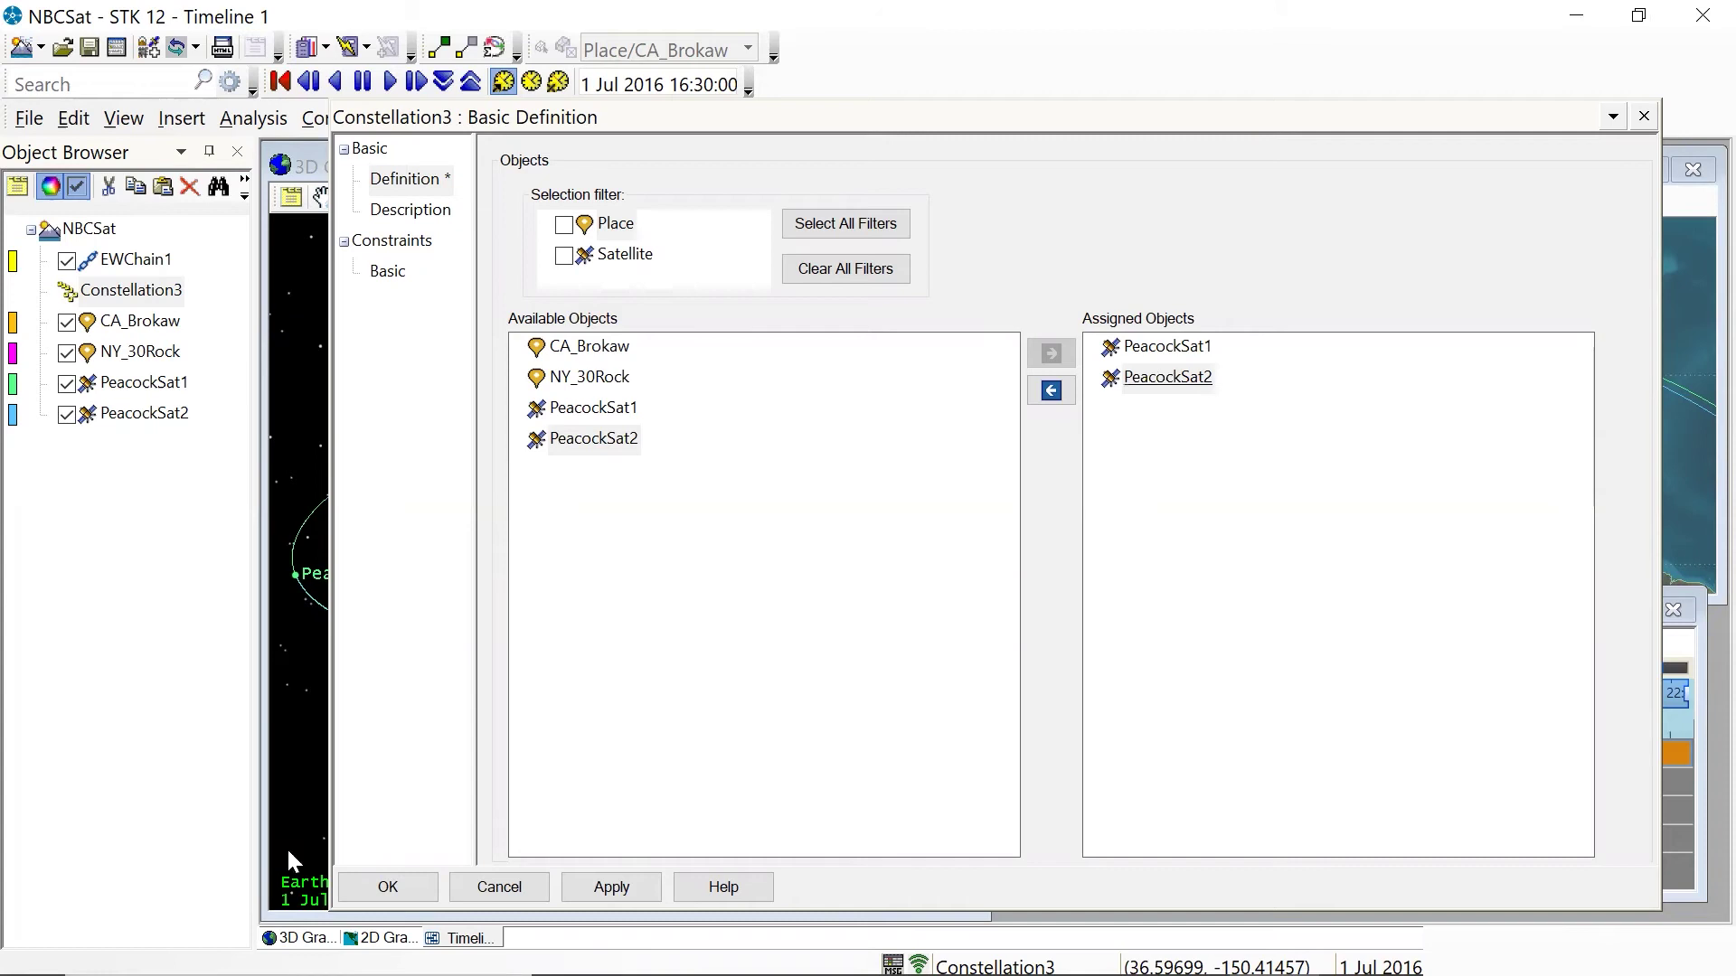
click(413, 883)
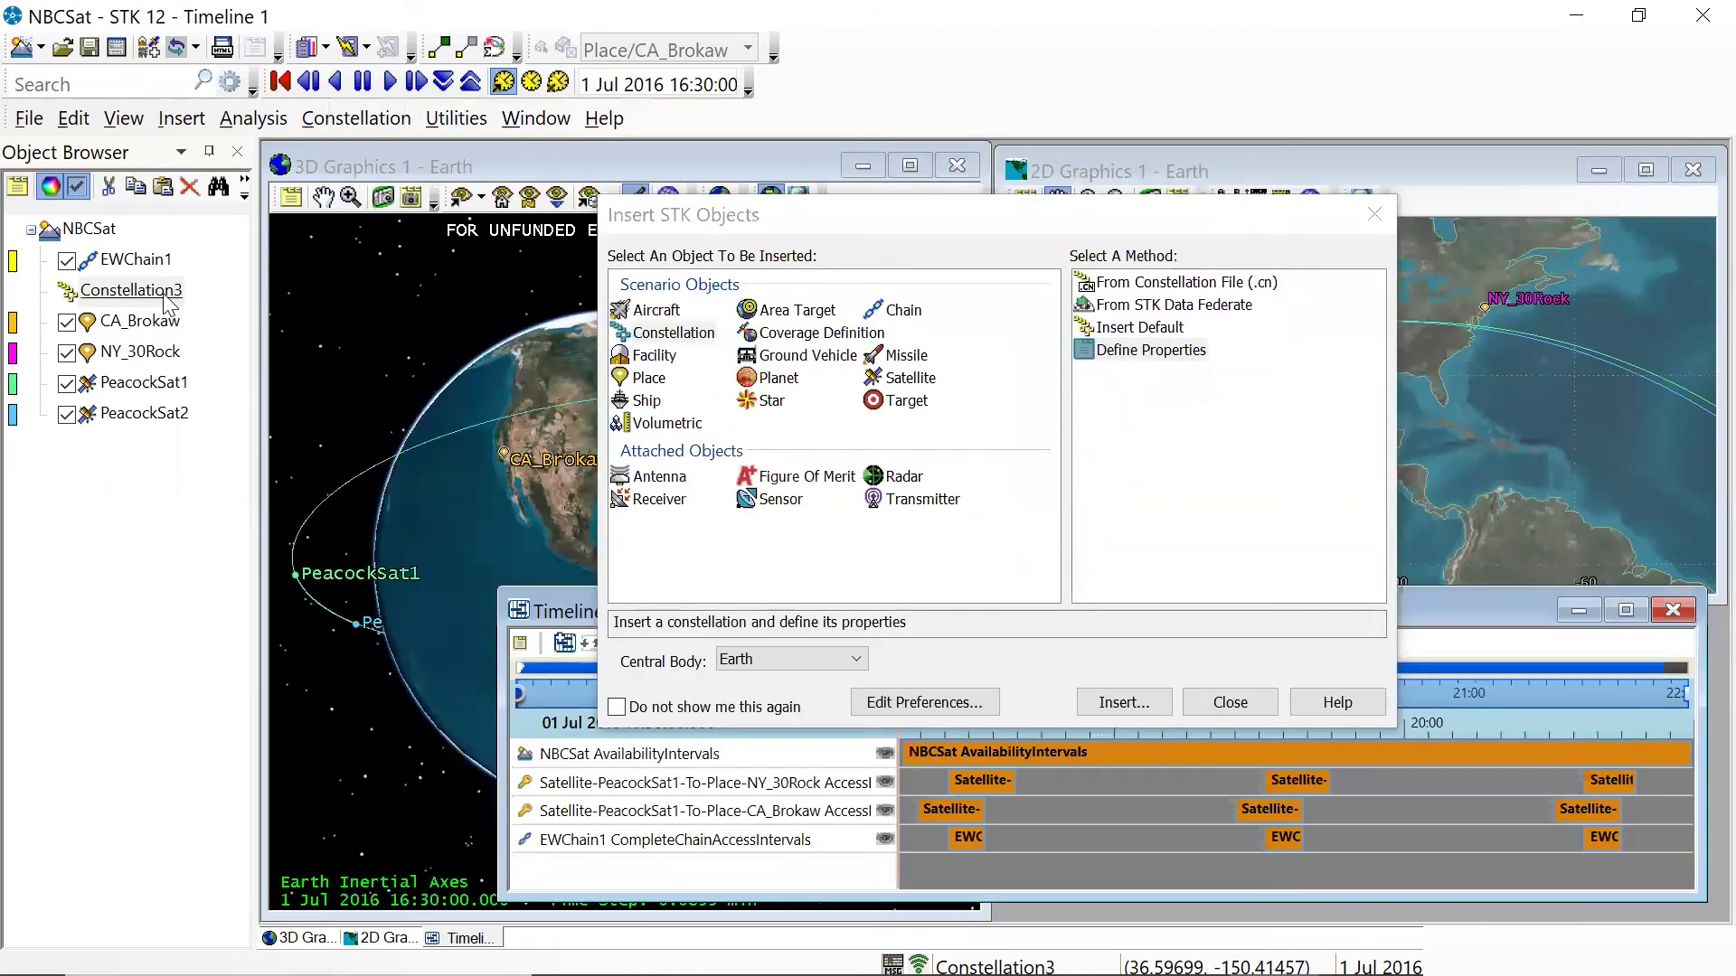
Rename Constellation3 to PeacockConstellation in the Object Browser.
right_click(175, 289)
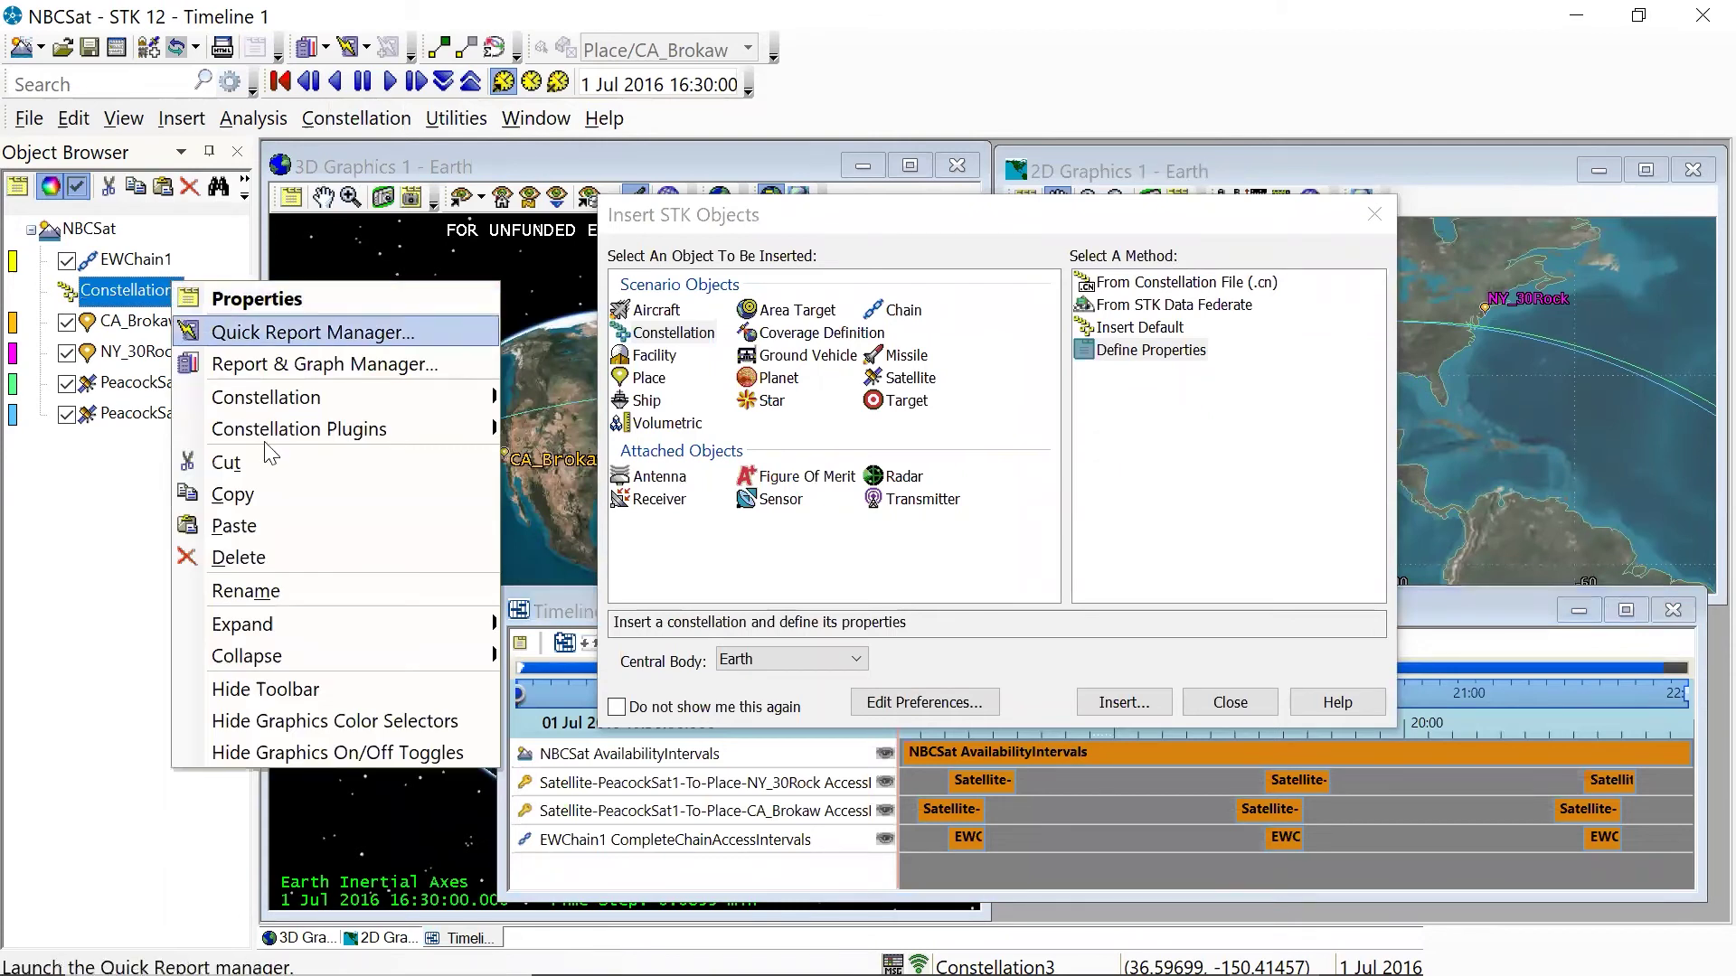
click(274, 596)
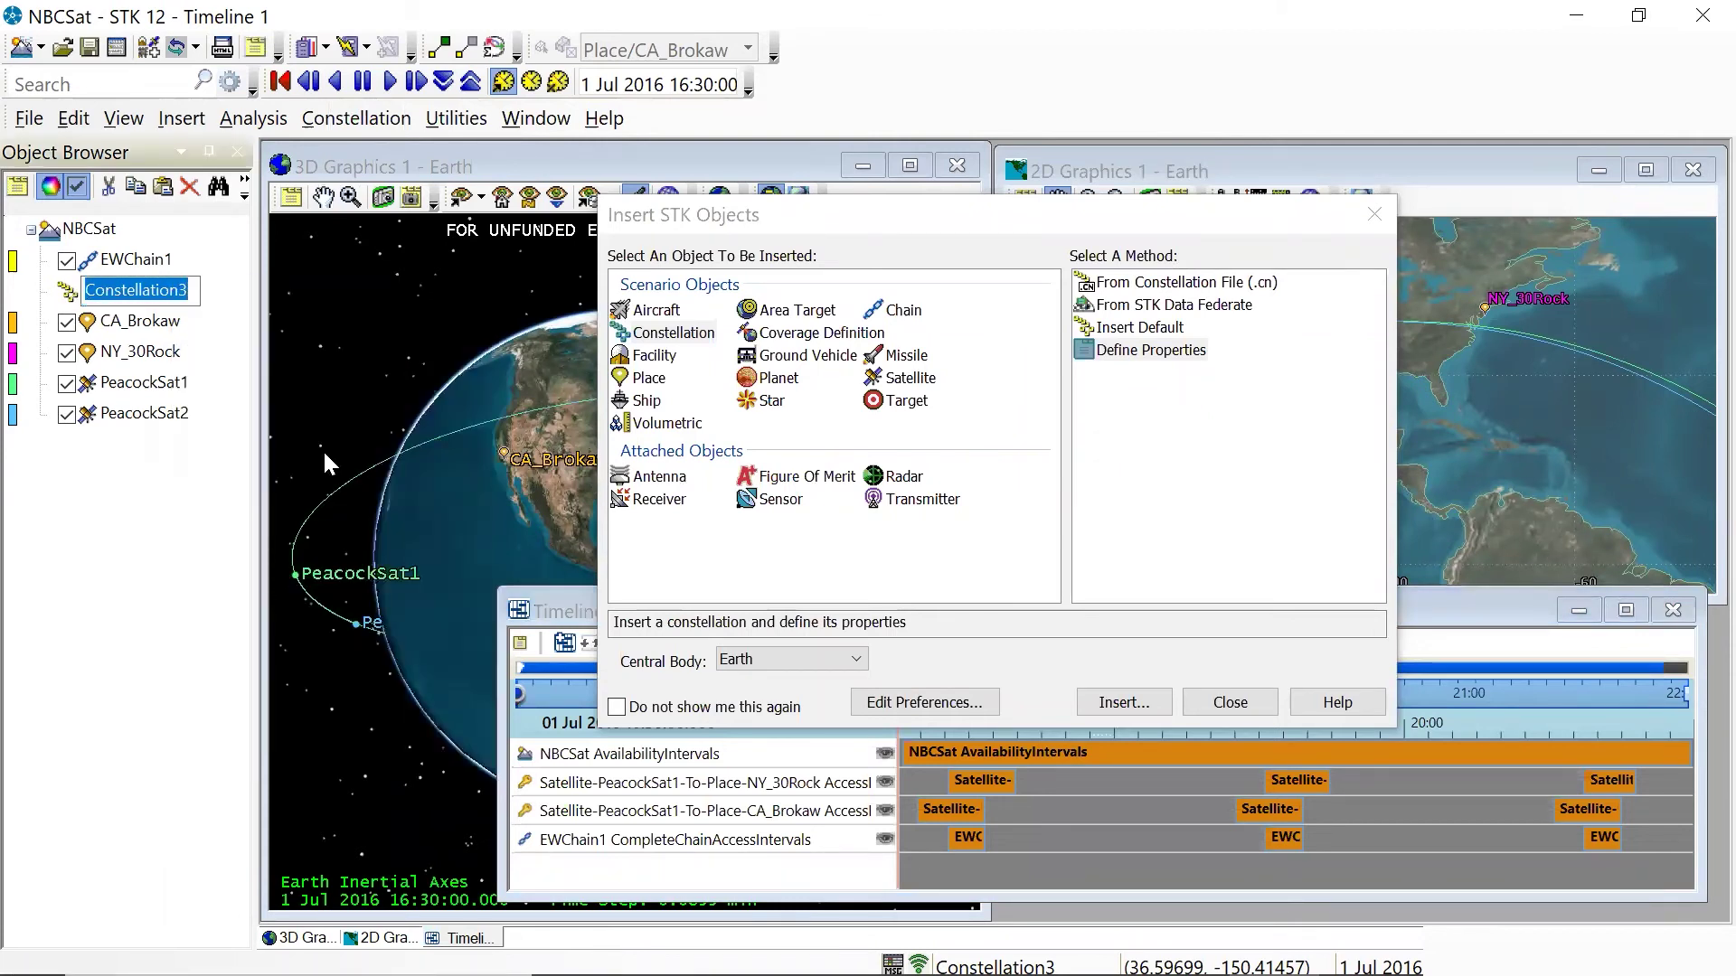
key(BackSpace)
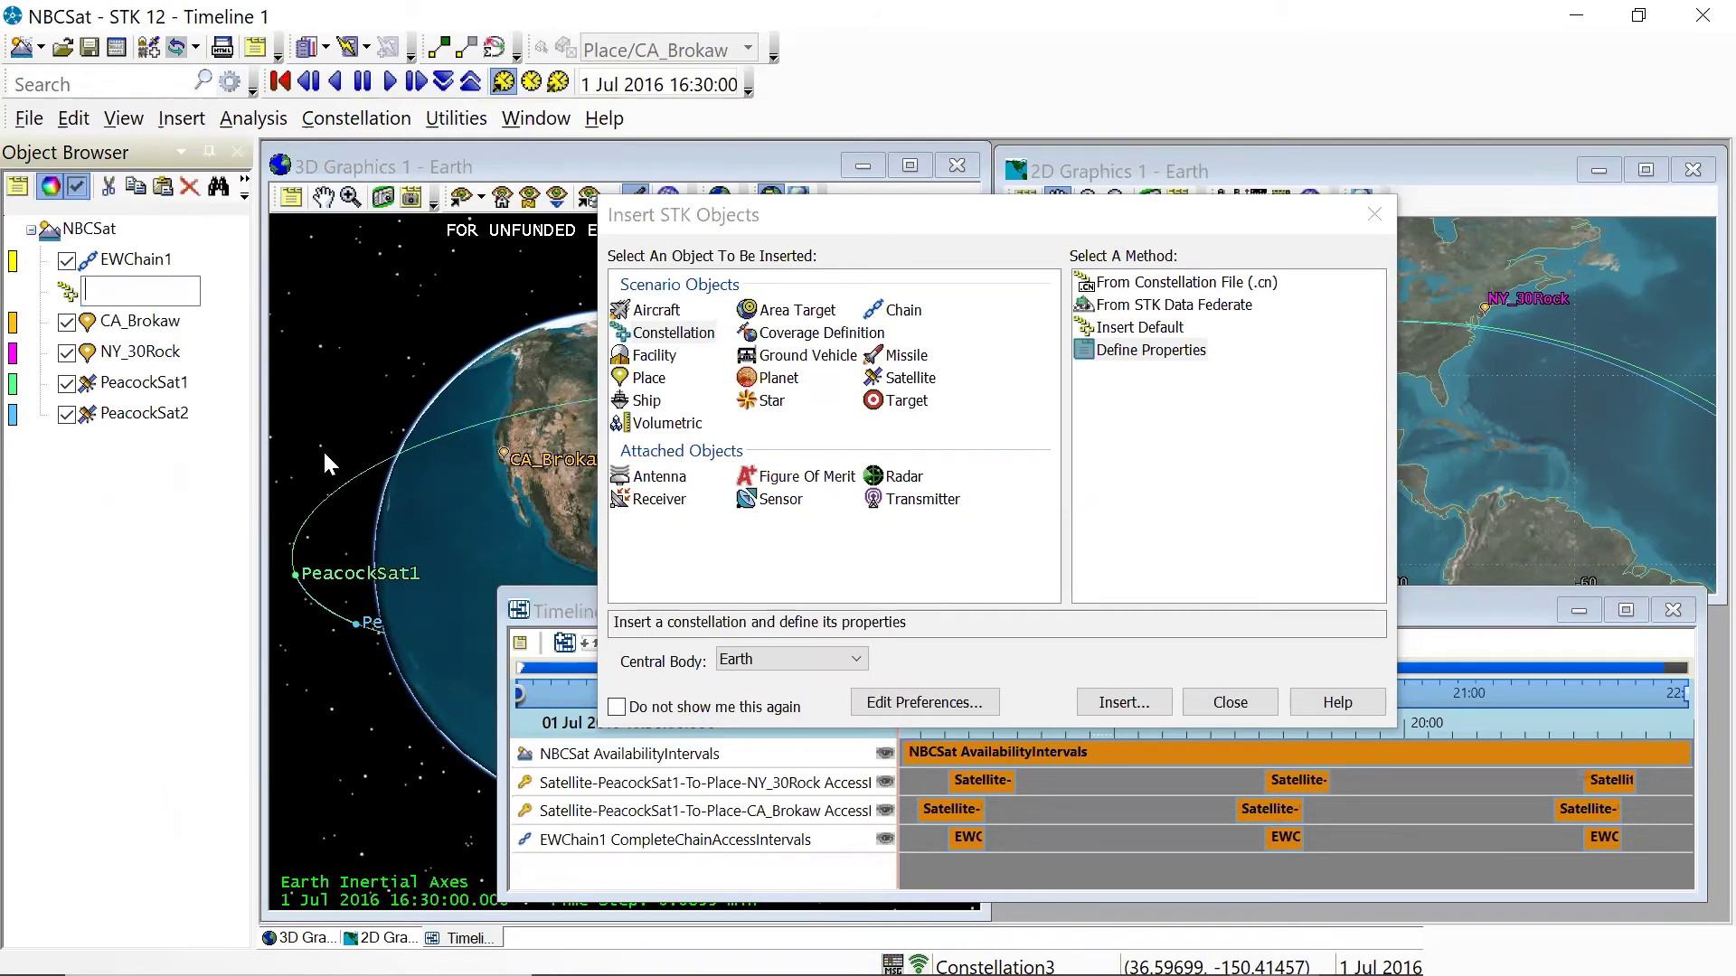
text(PeacockConstellation)
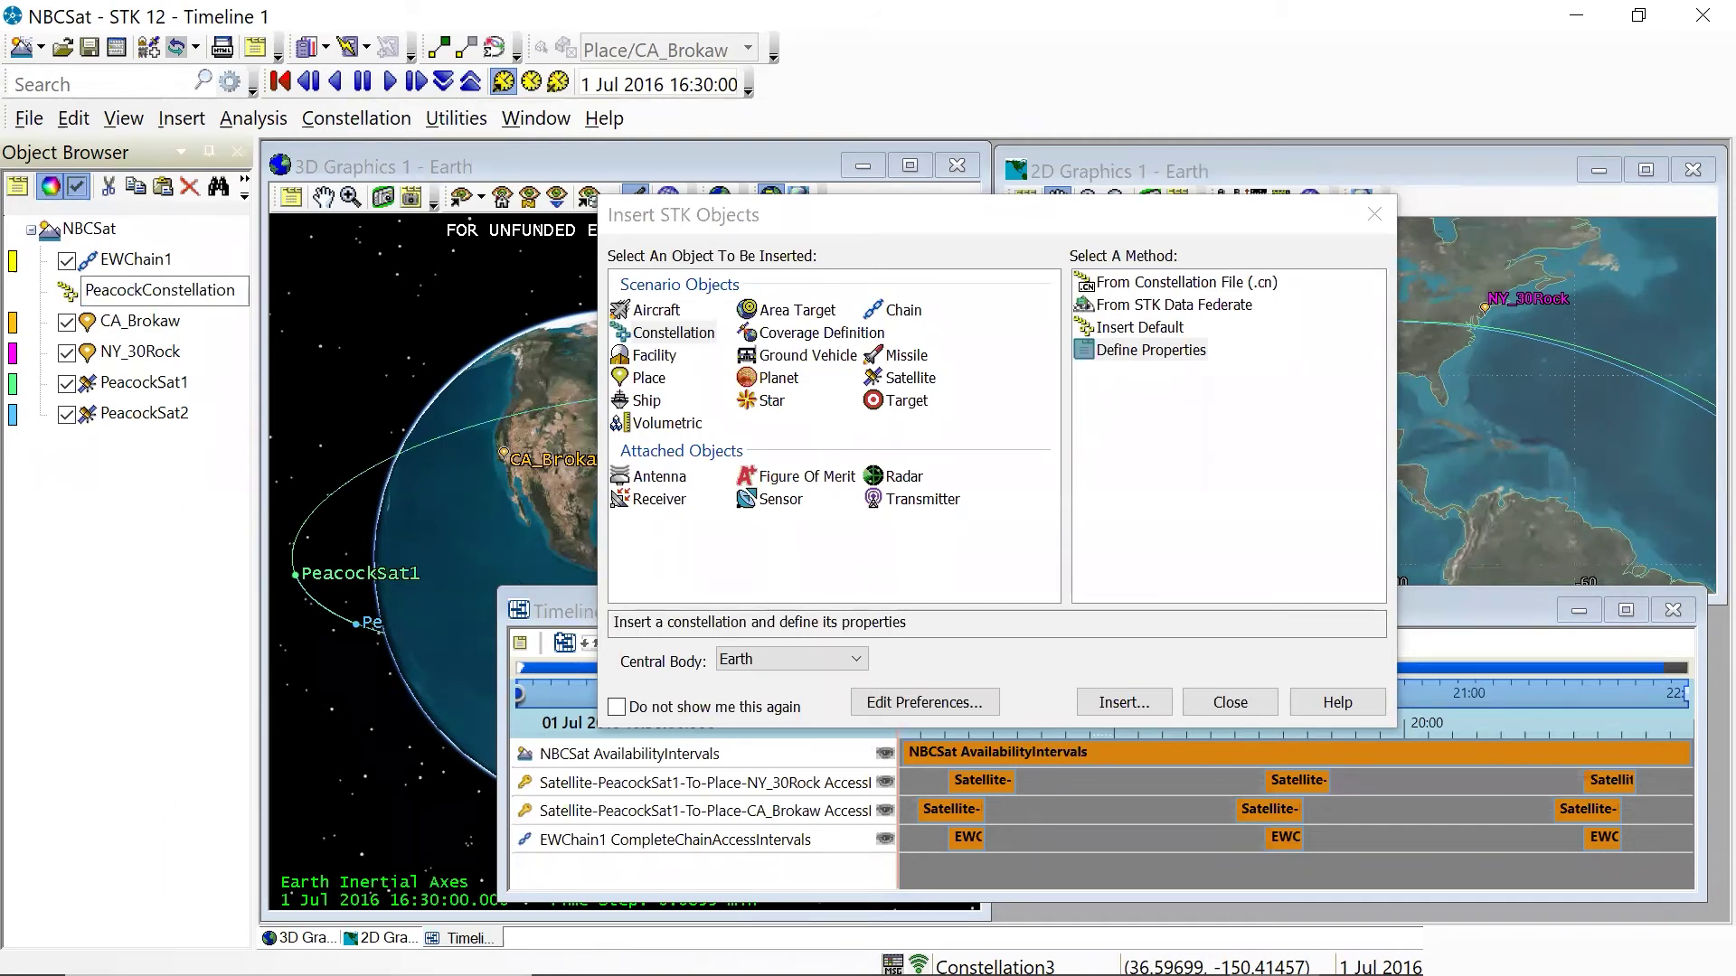
key(Return)
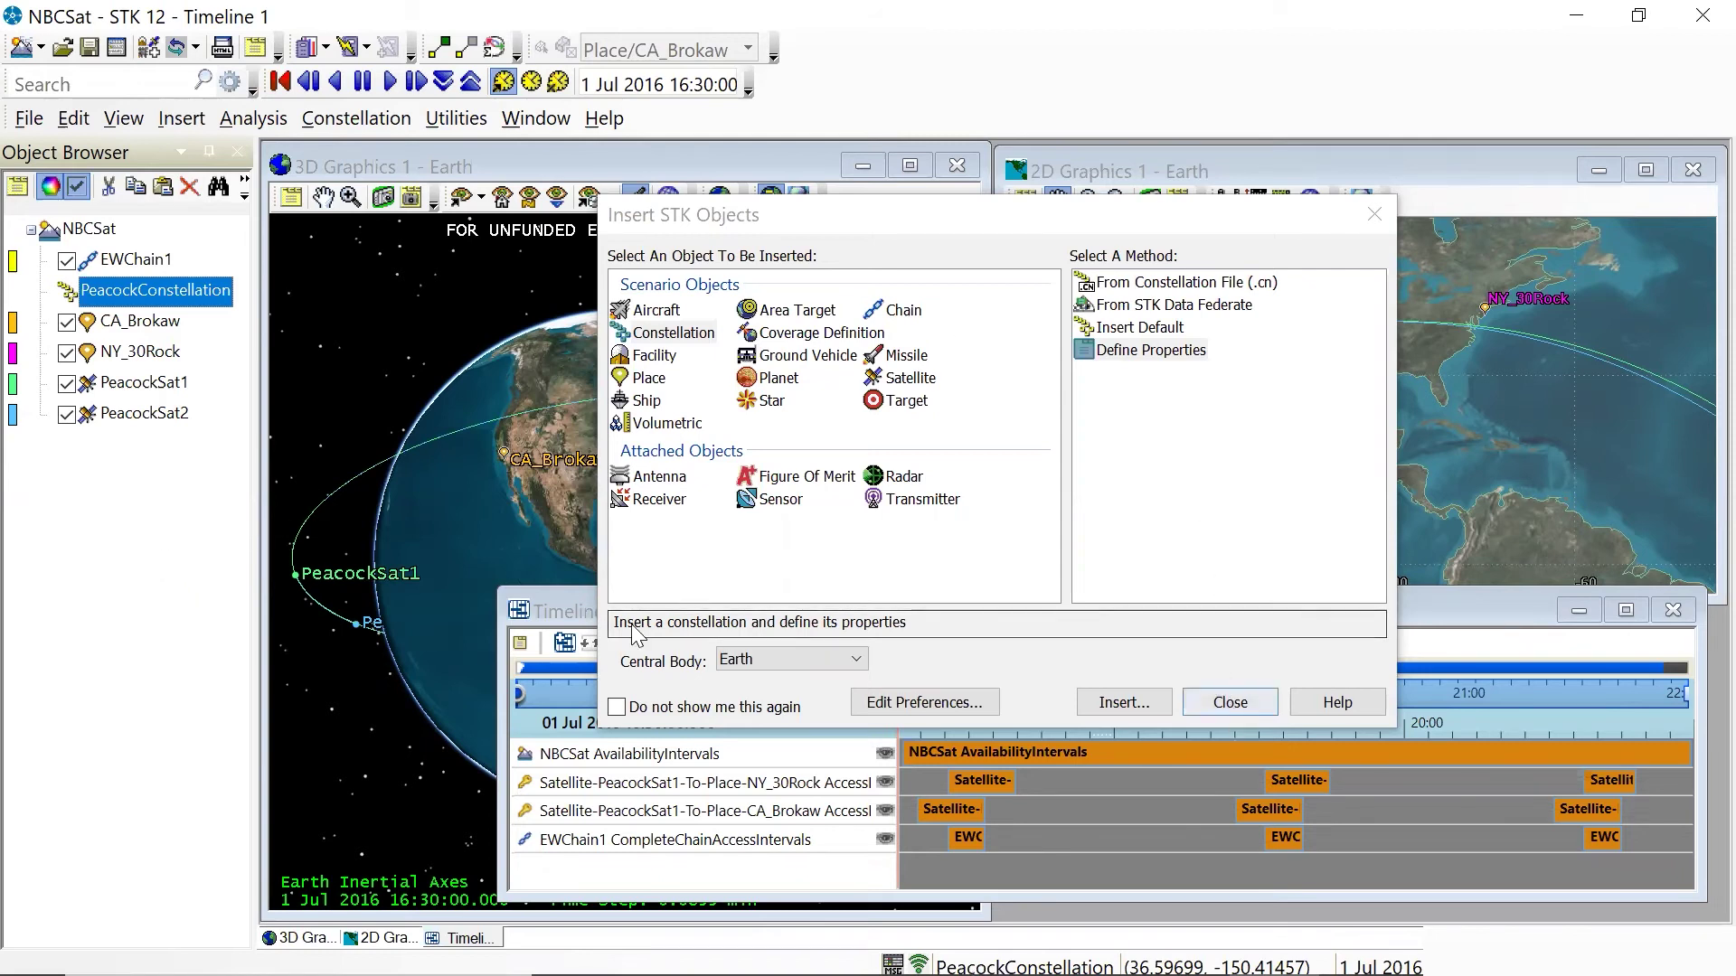
Dismiss the Insert STK Objects dialog with Escape.
key(Escape)
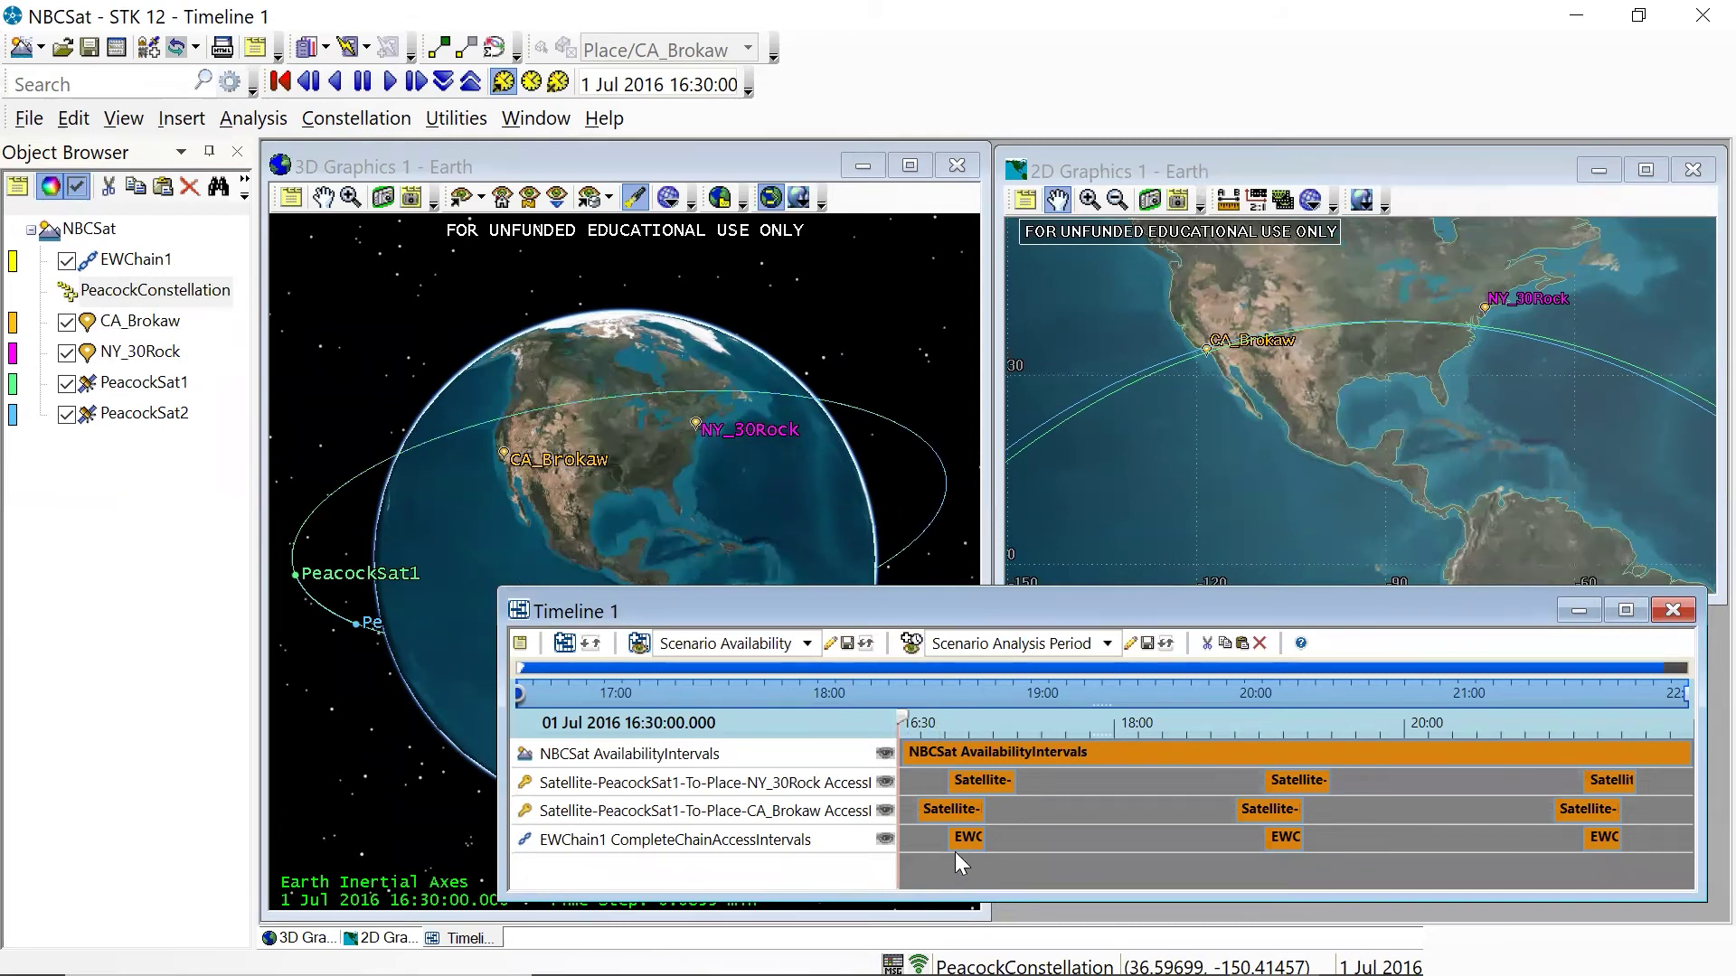
Copy EWChain1 and paste it to create EWChain2.
click(161, 262)
right_click(161, 262)
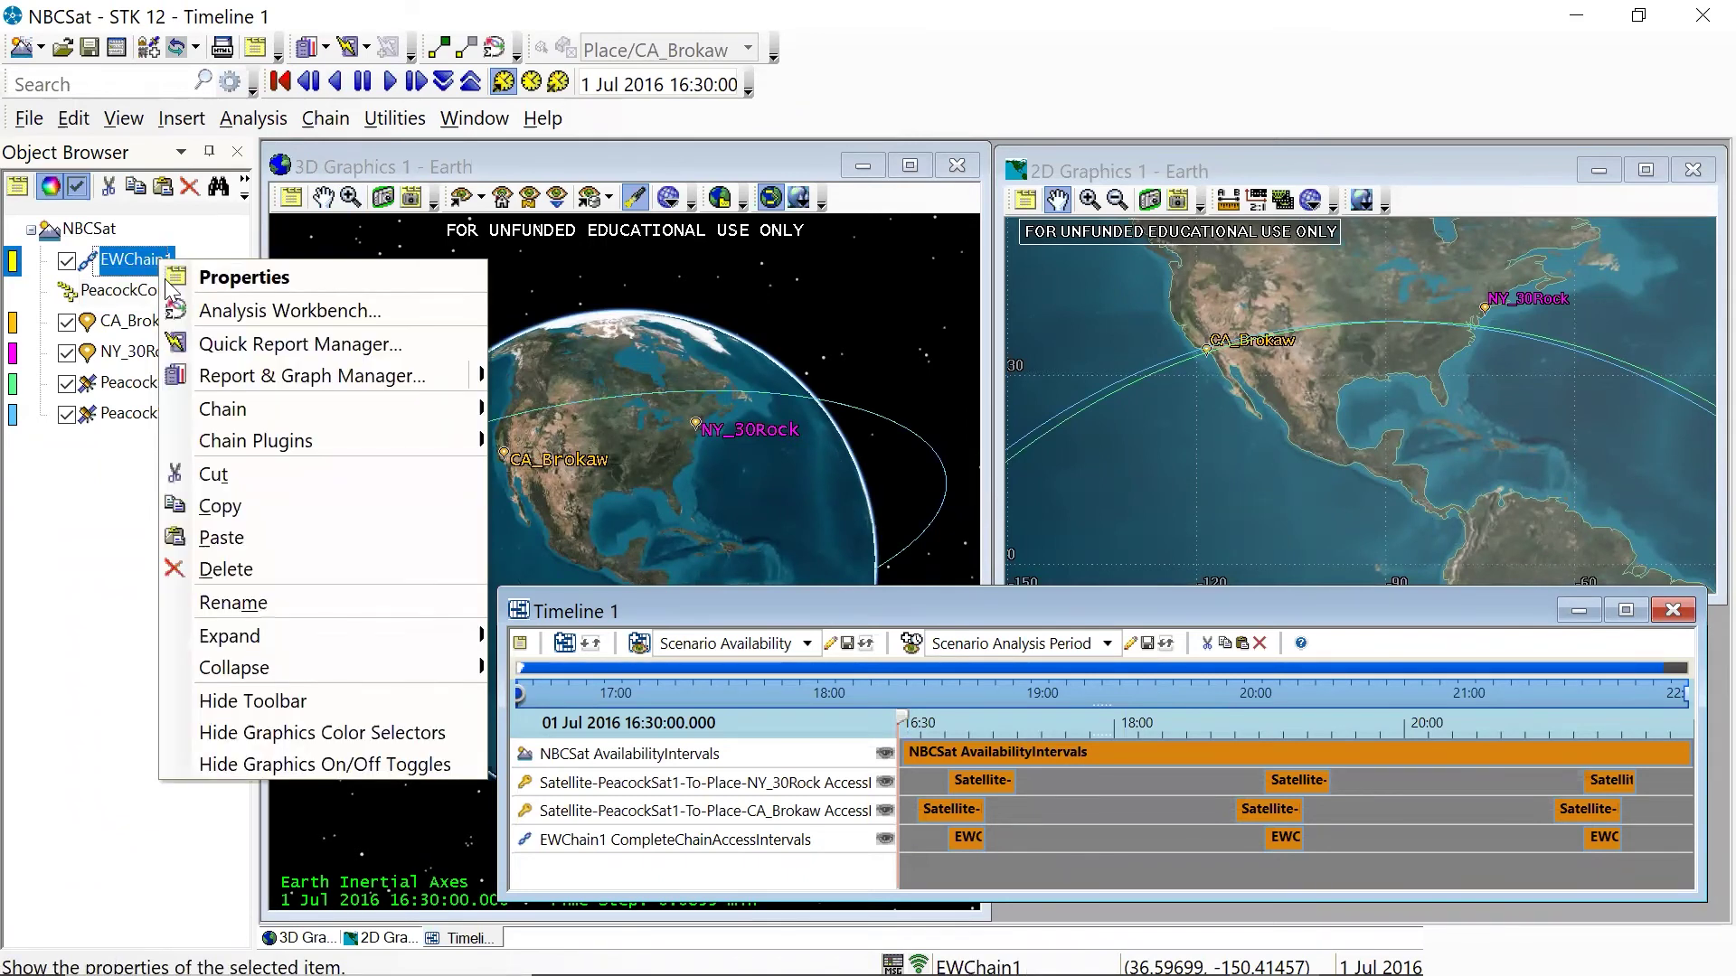
mouse_move(217, 418)
click(226, 507)
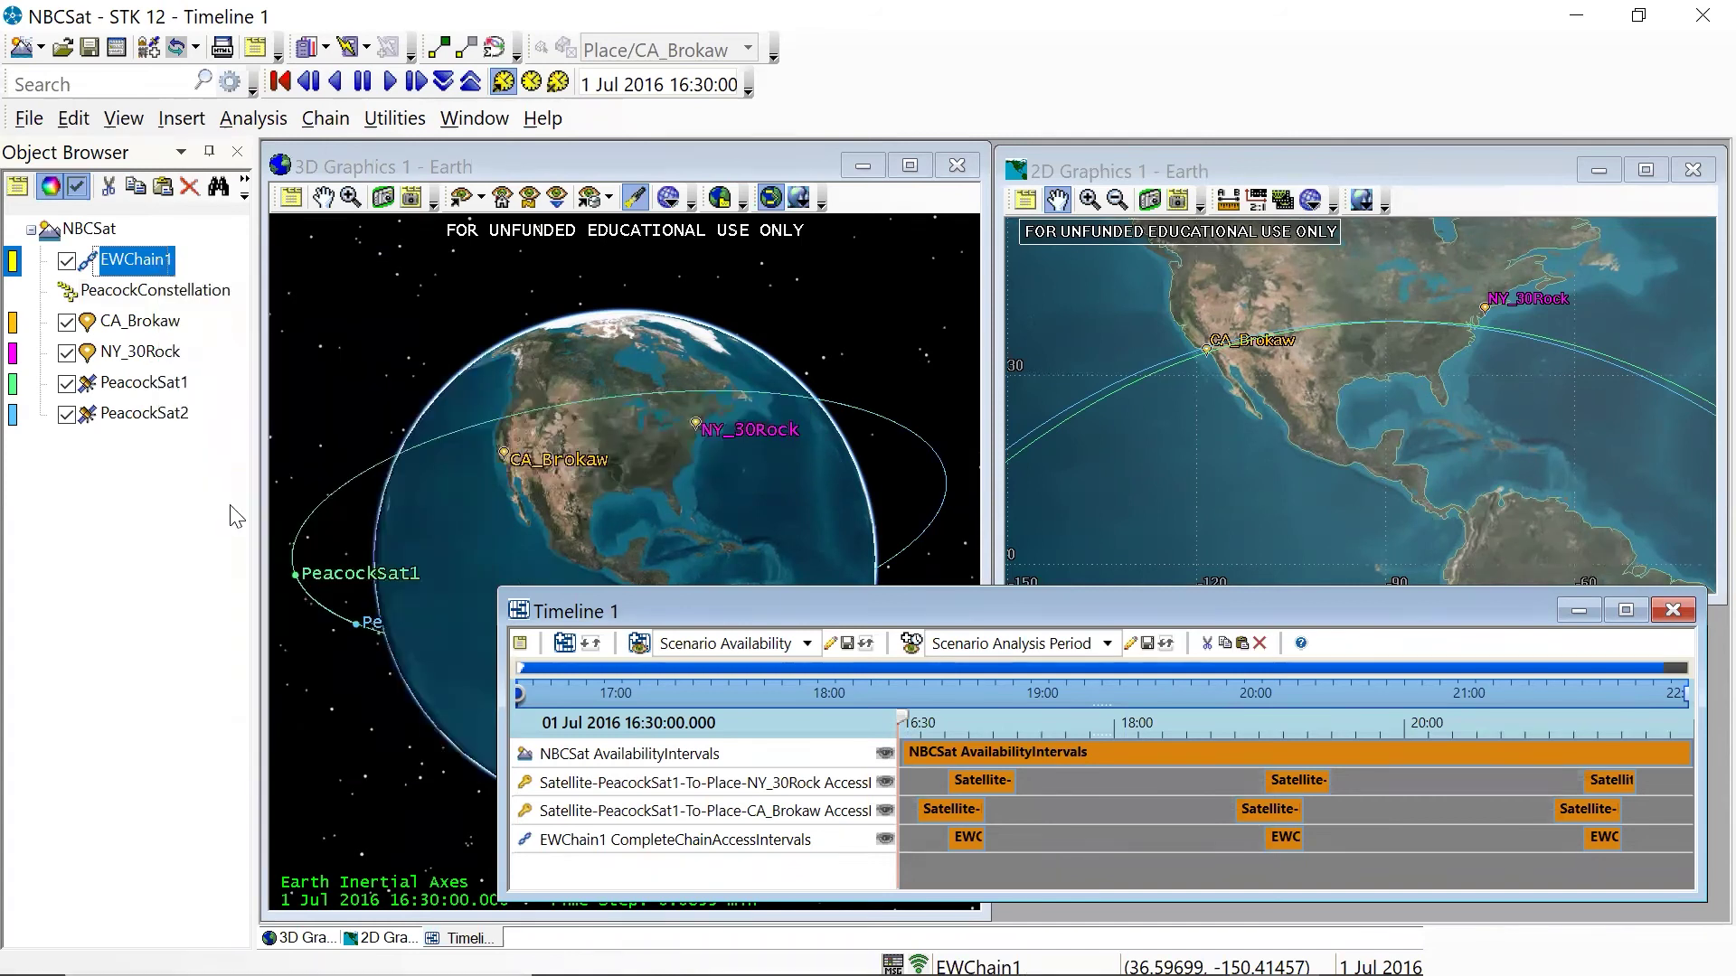
right_click(138, 265)
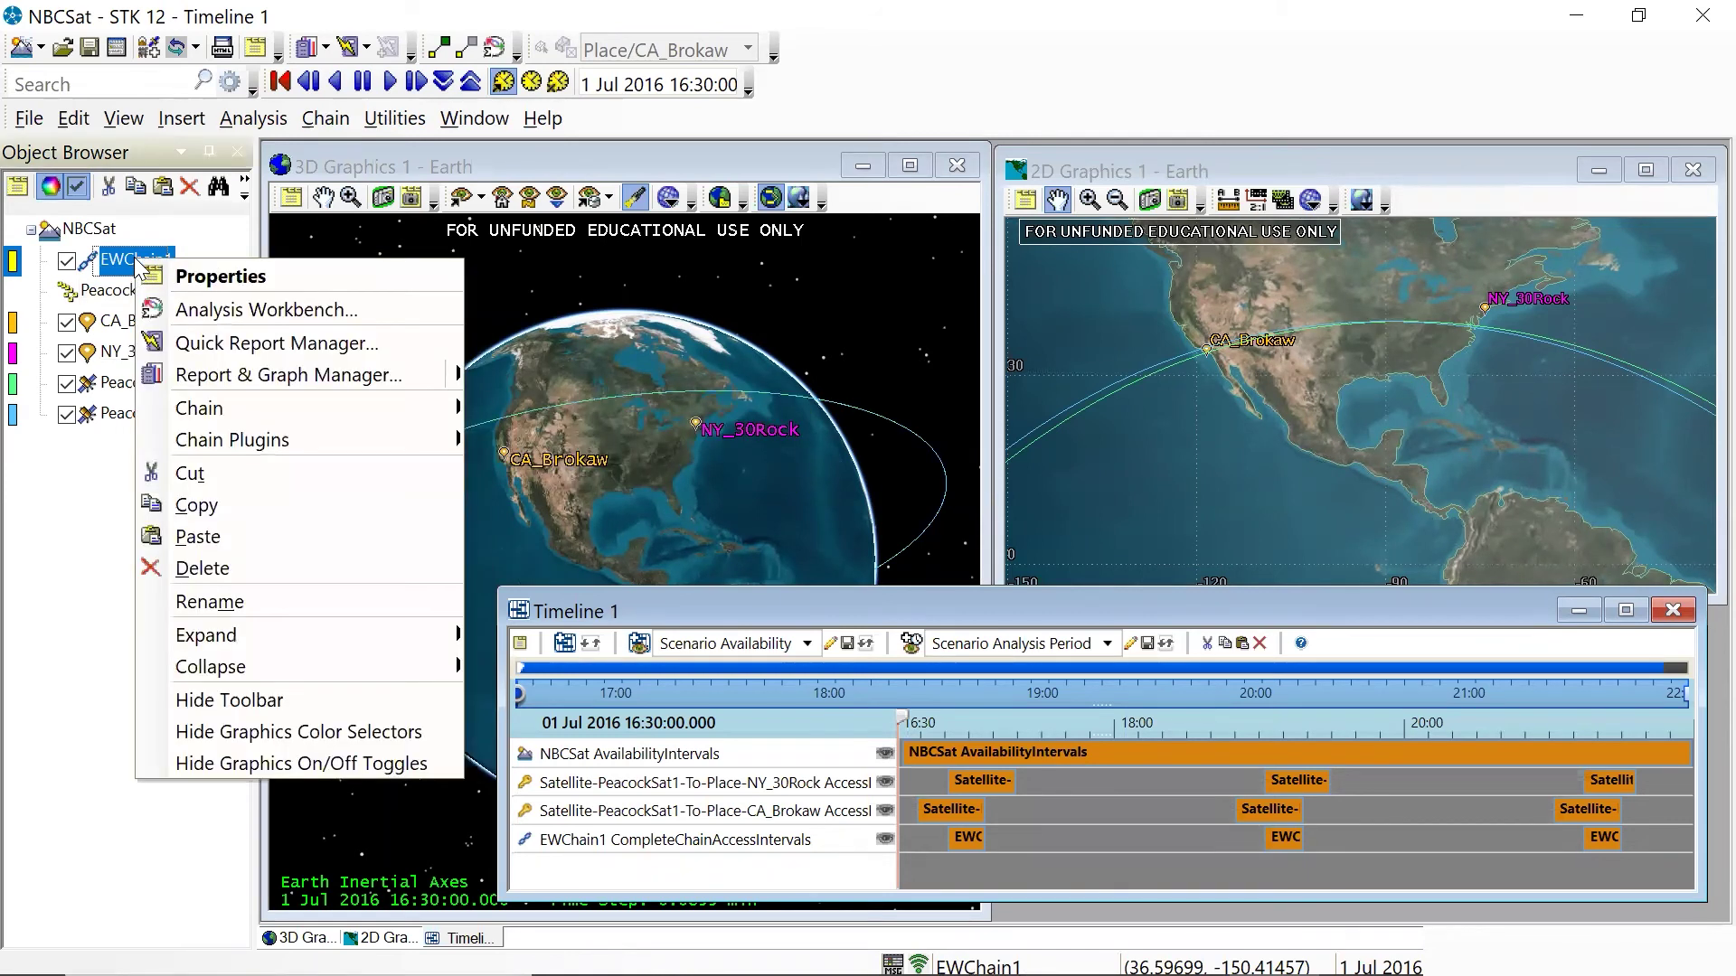
mouse_move(228, 436)
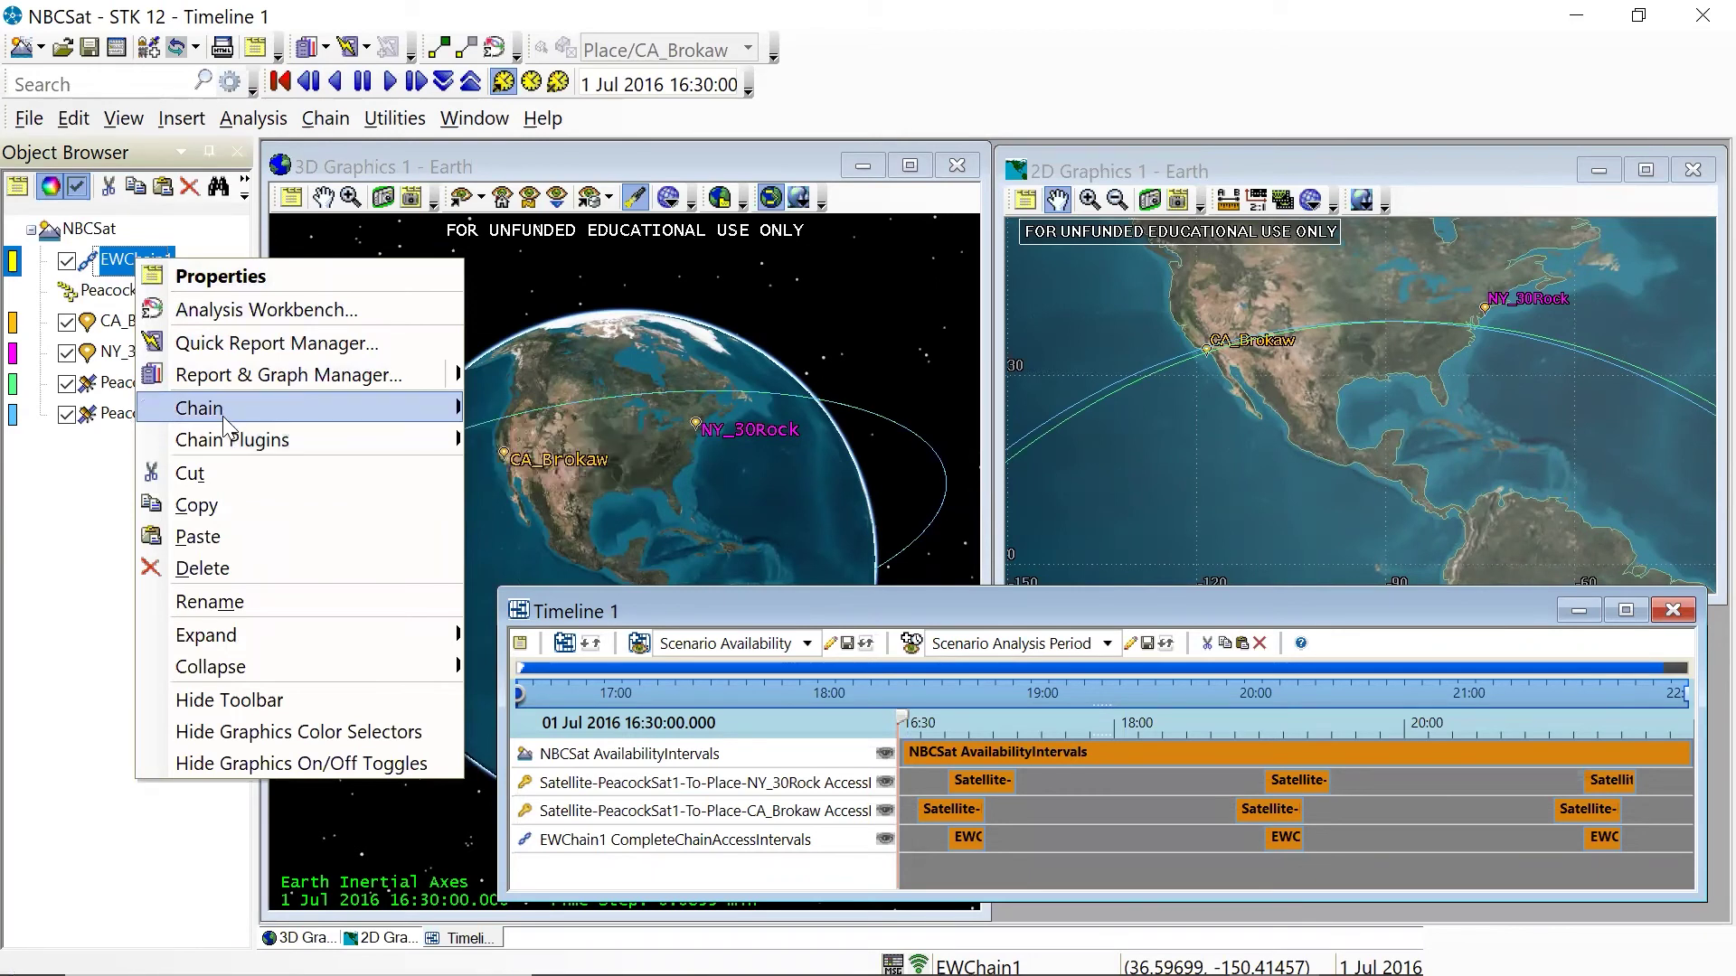
click(241, 535)
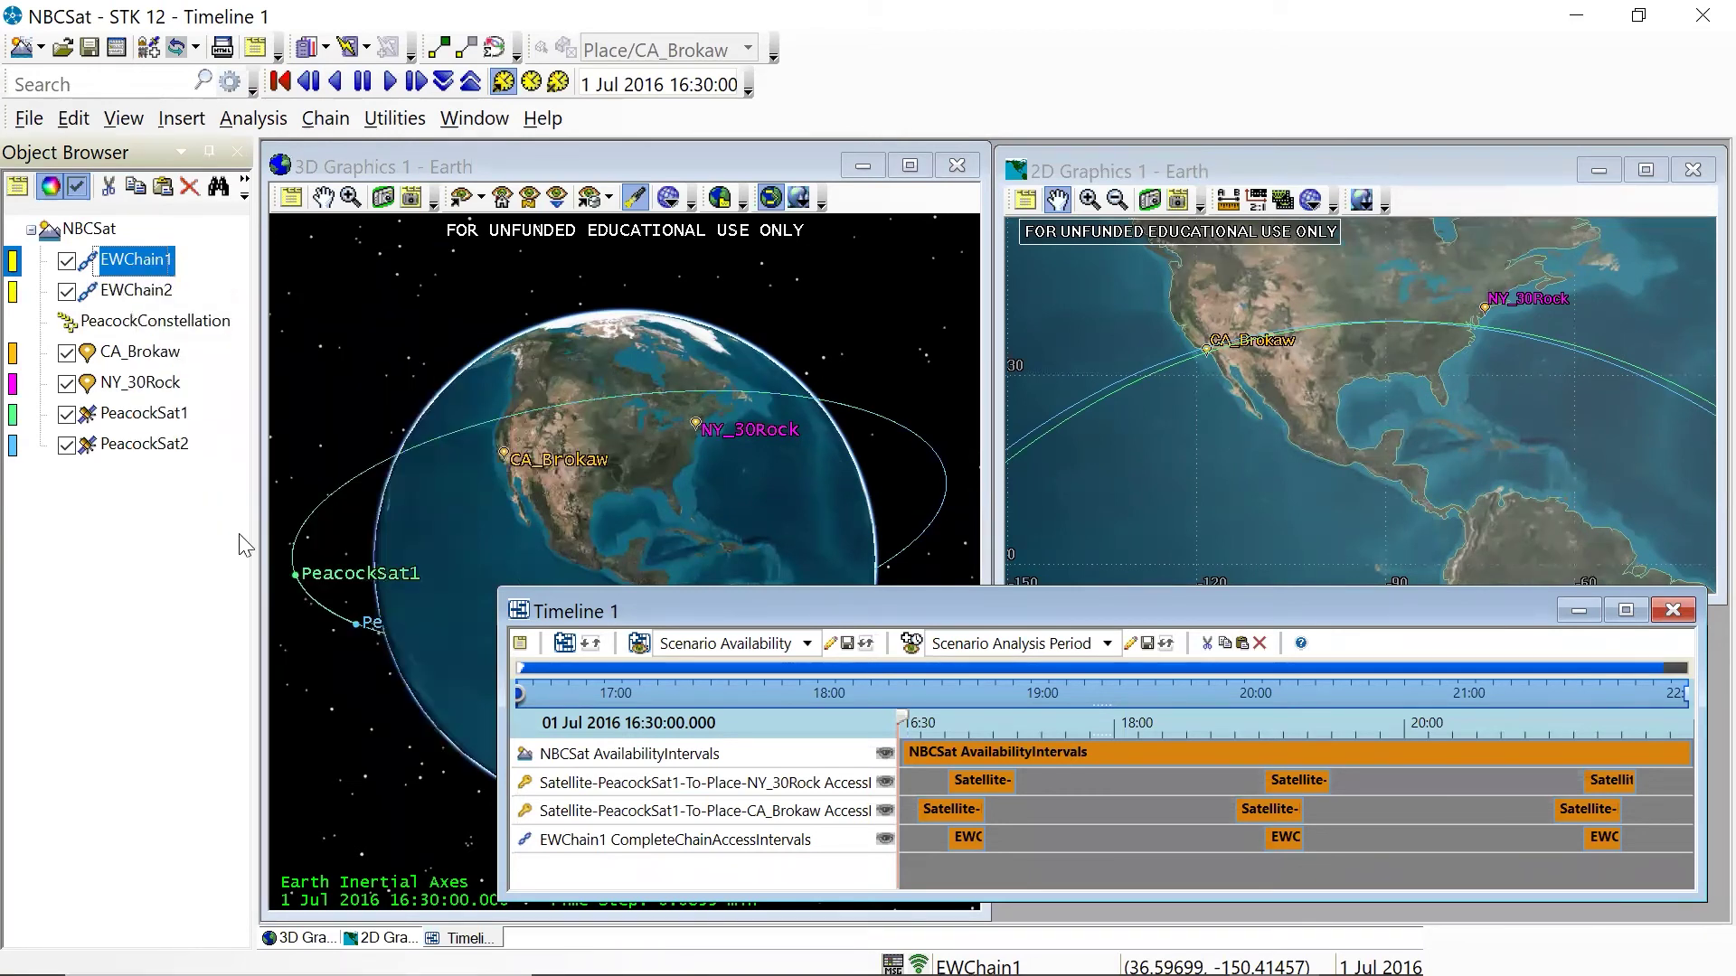
Give EWChain2 a pink colour (Red 255, Green 87, Blue 137).
click(14, 294)
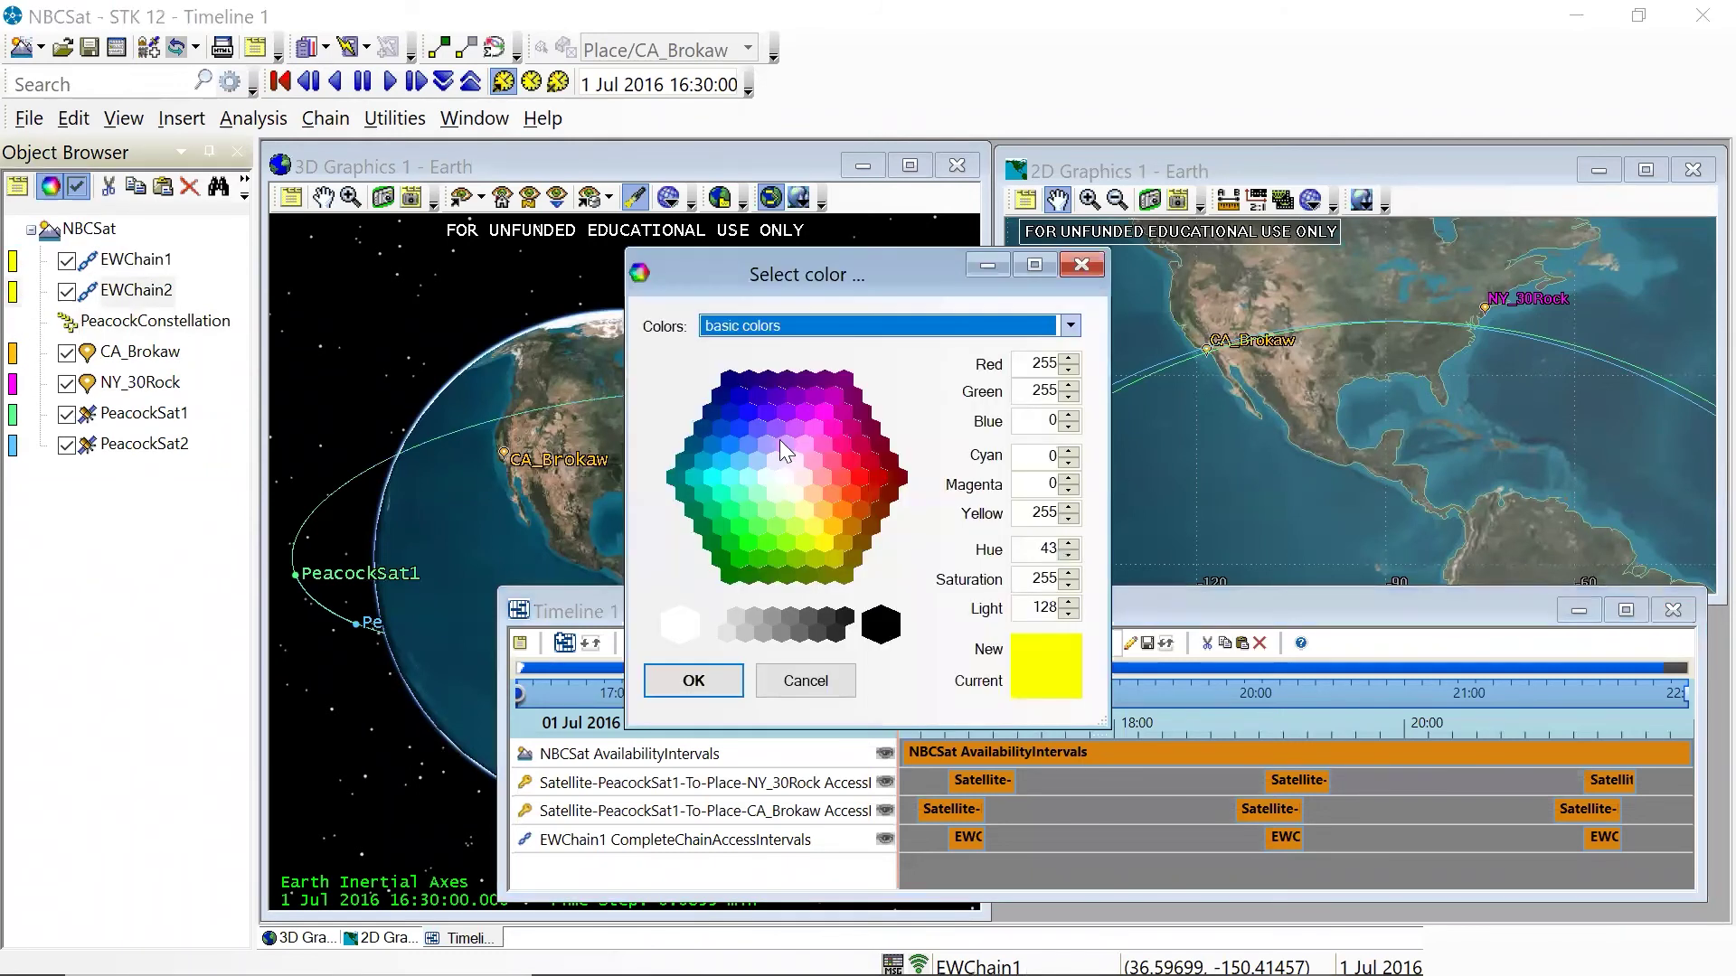
click(833, 465)
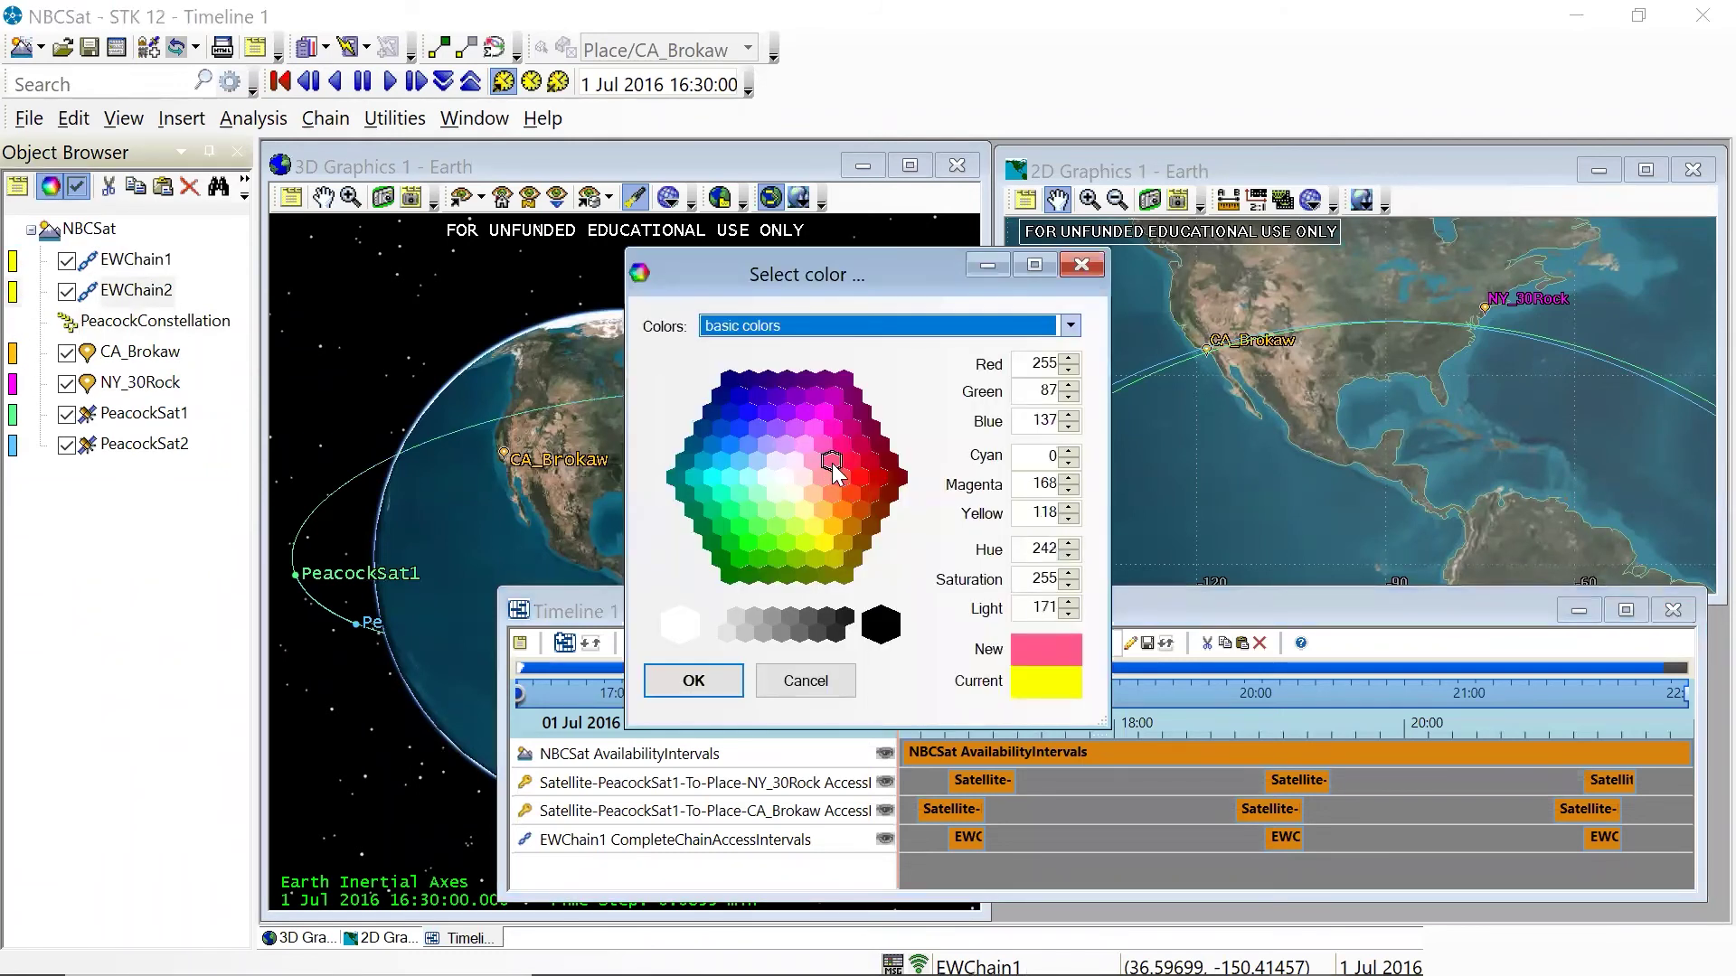
click(693, 681)
click(127, 289)
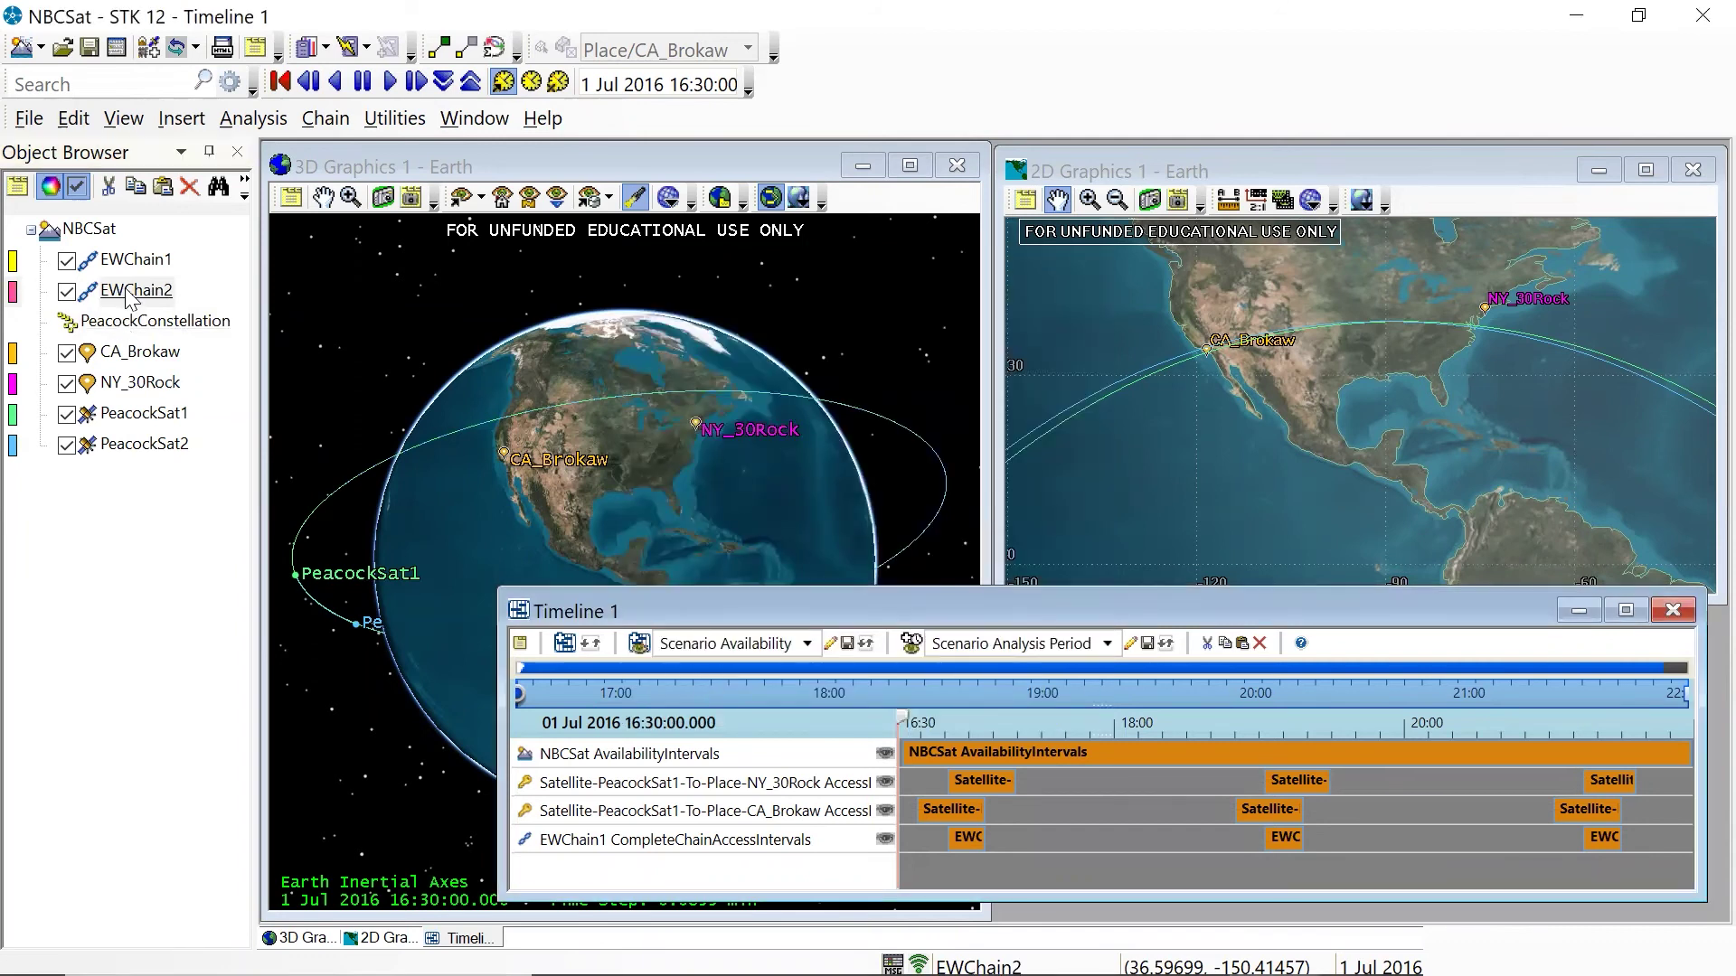
Replace PeacockSat1 with PeacockConstellation in EWChain2, ordered between NY_30Rock and CA_Brokaw.
double_click(126, 289)
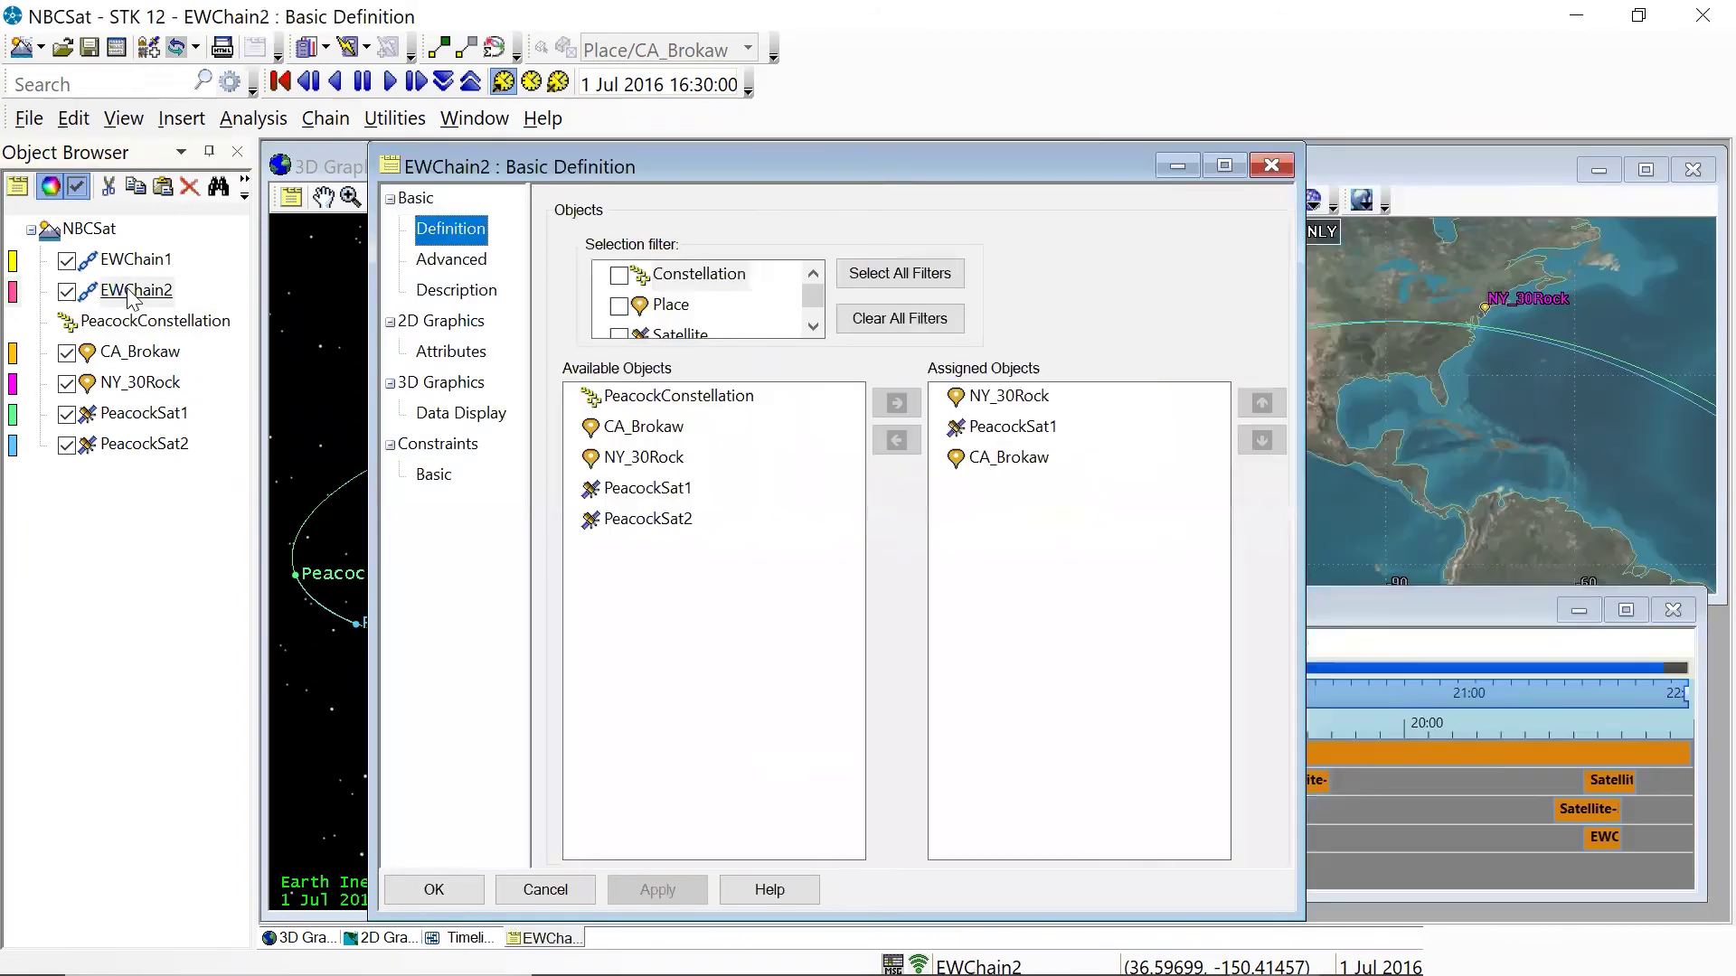
click(1015, 427)
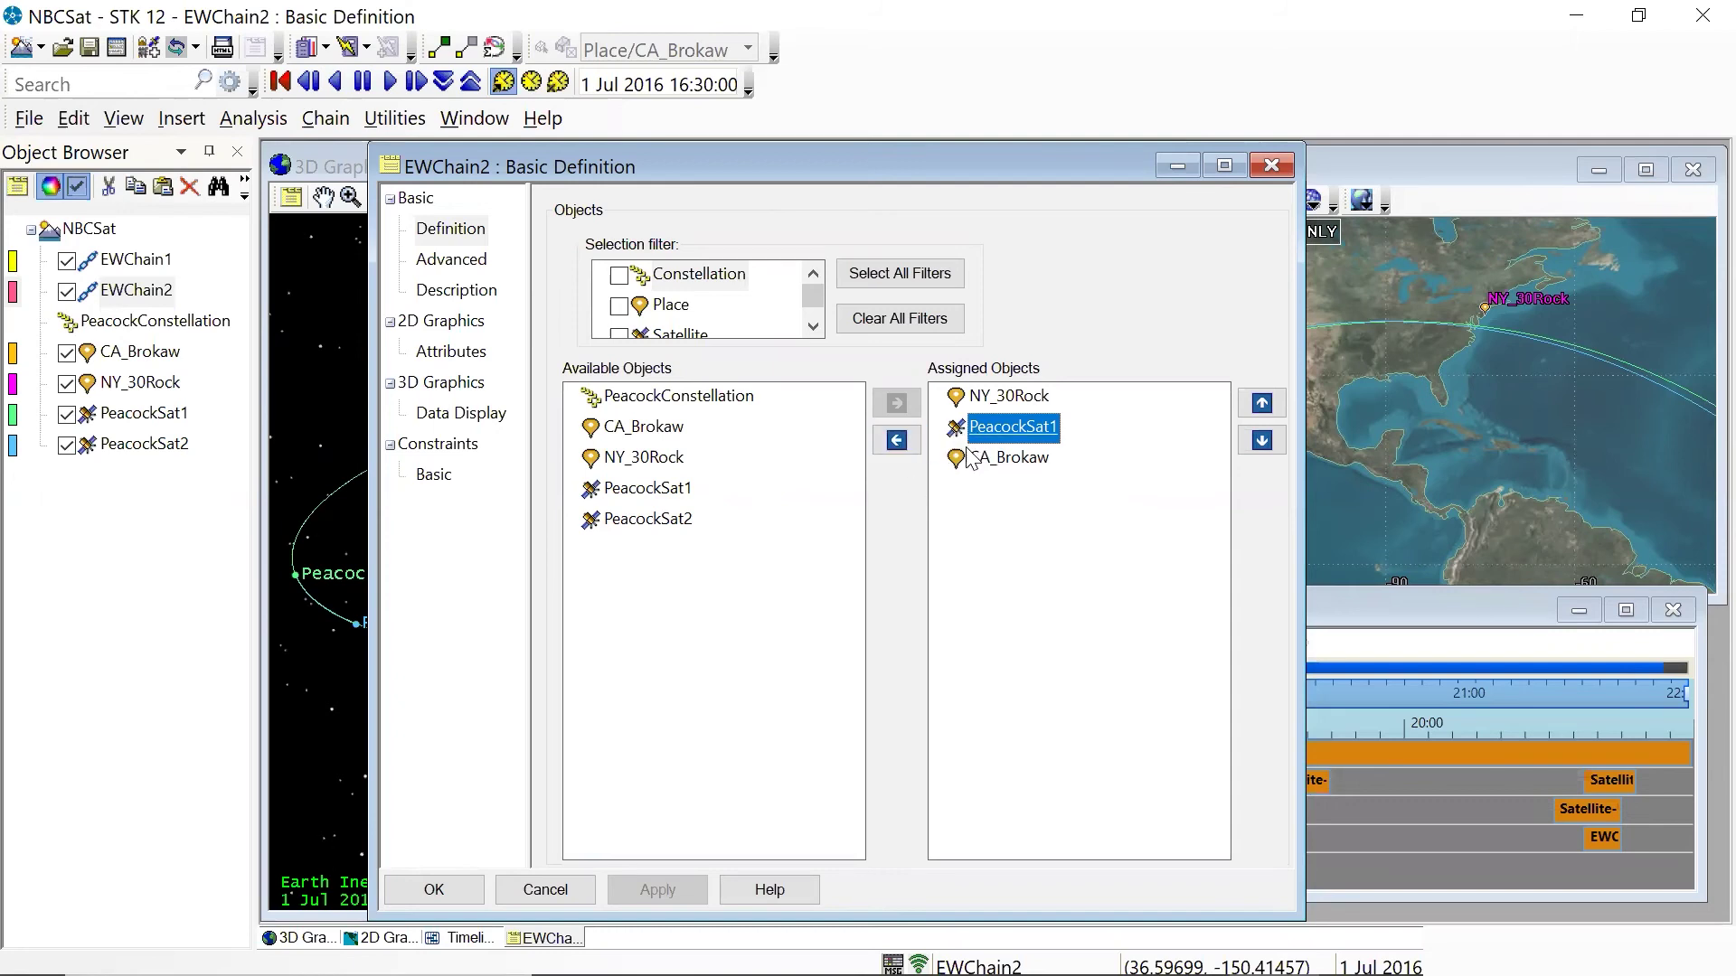
click(897, 441)
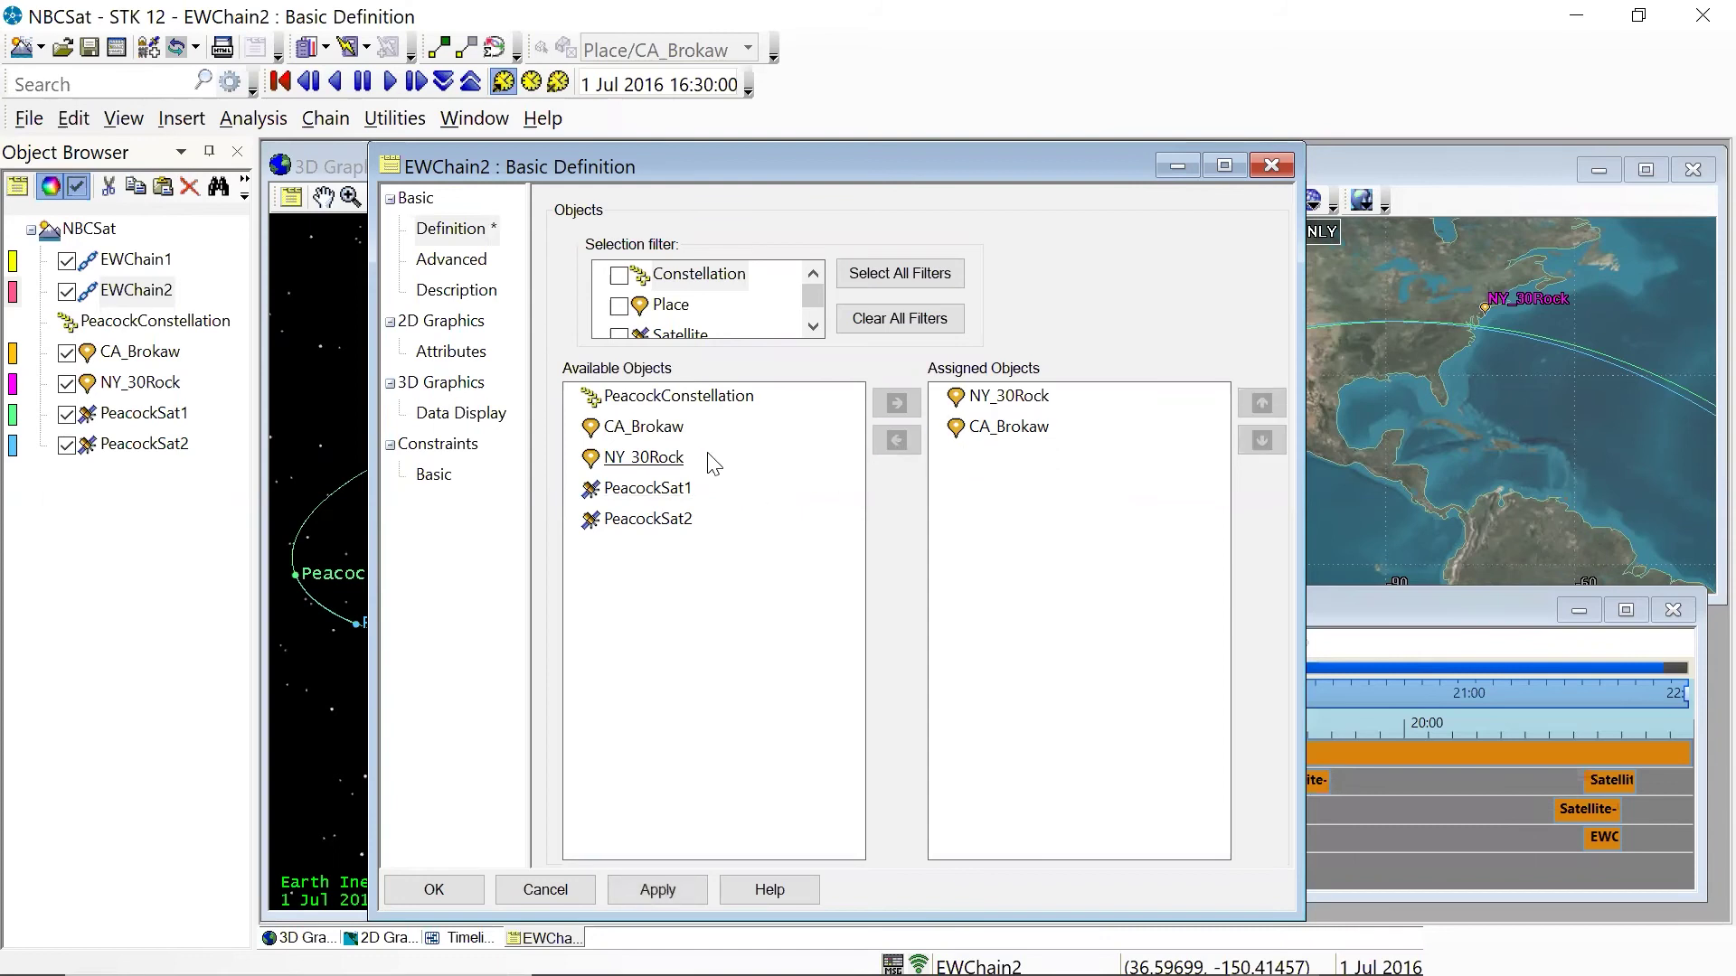
click(711, 399)
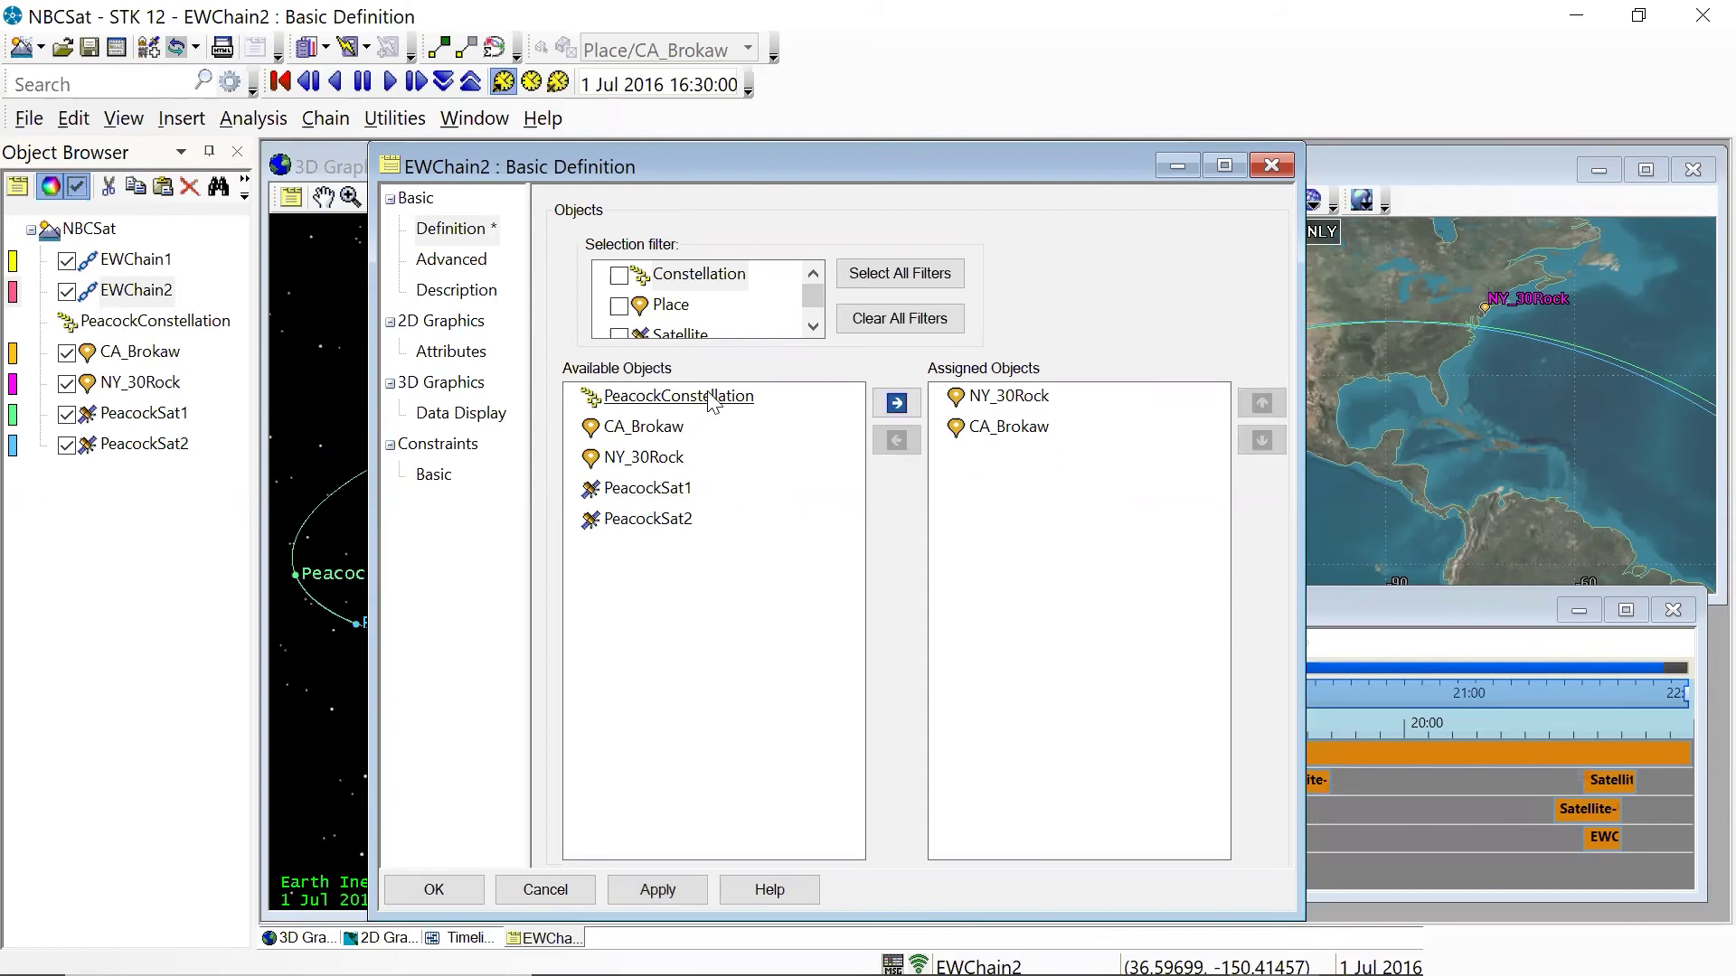
click(896, 402)
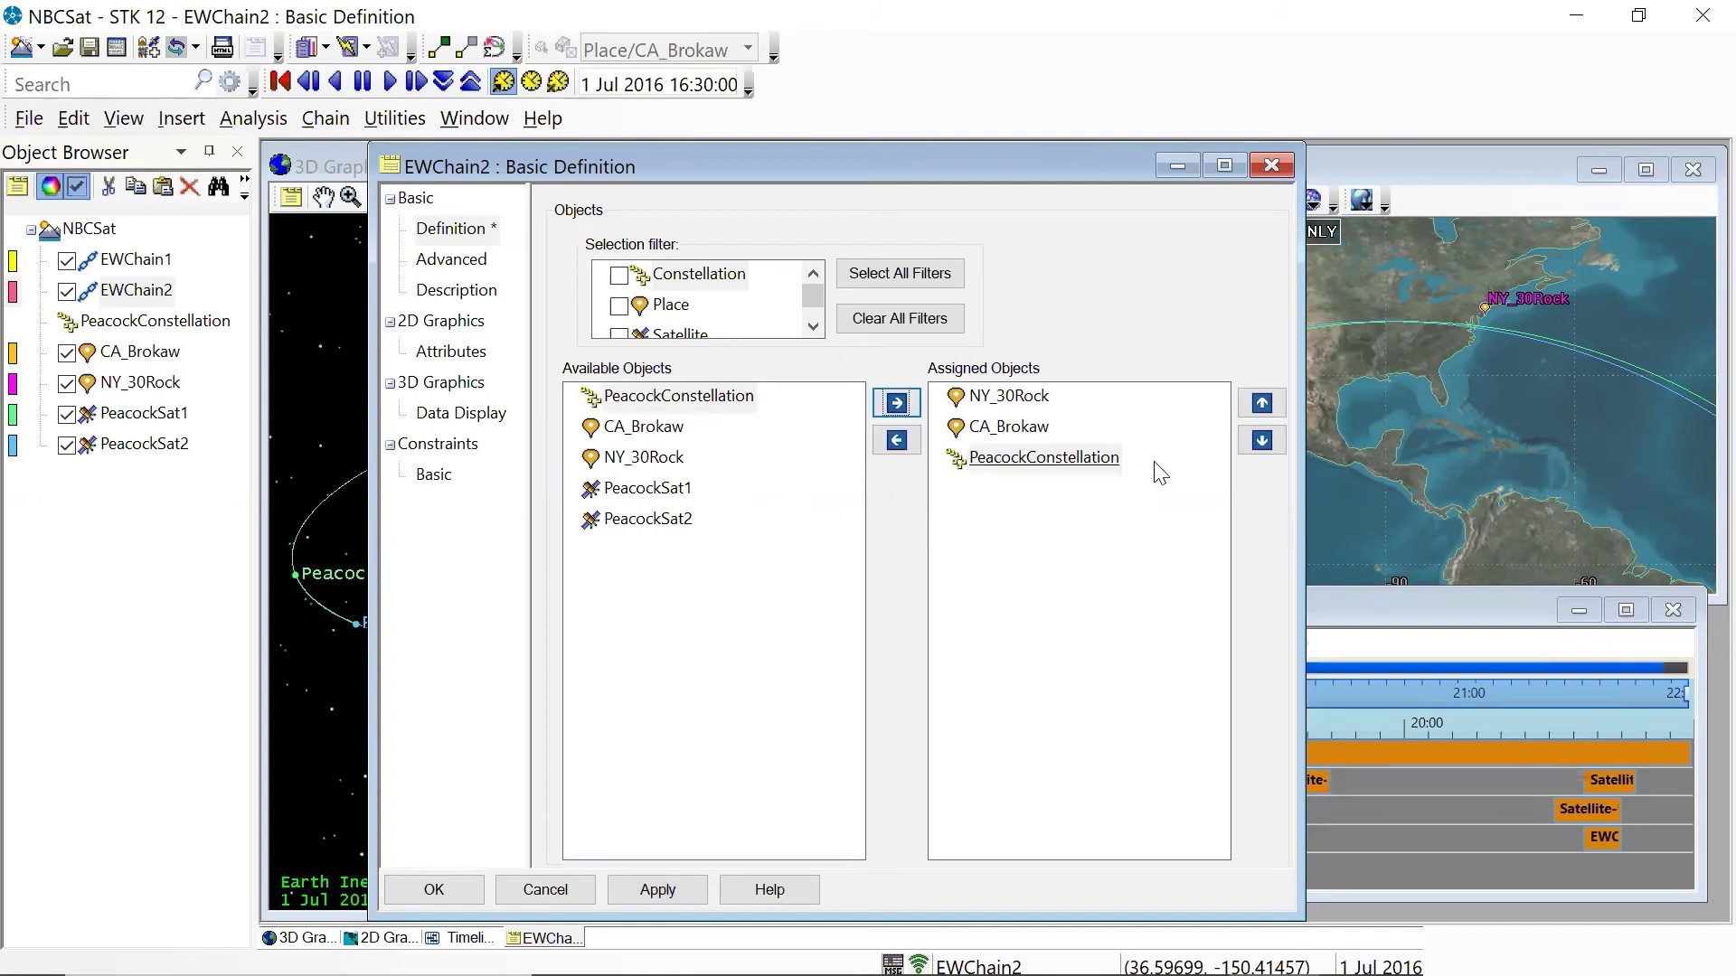
click(1099, 463)
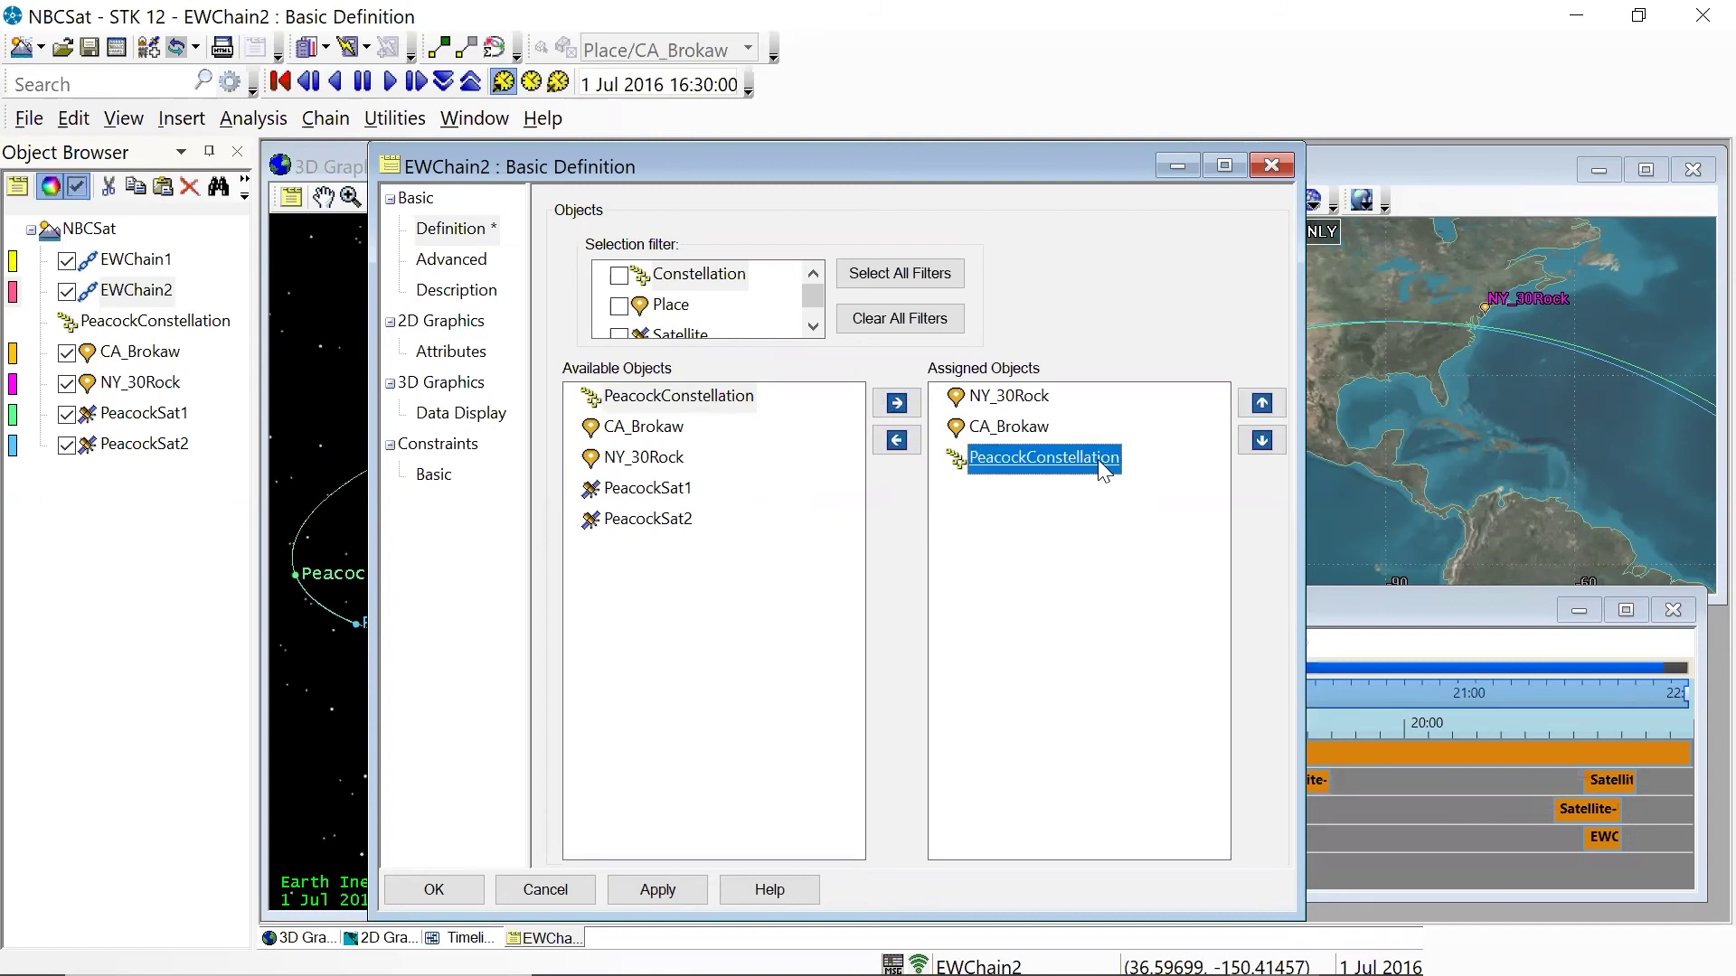
click(1263, 406)
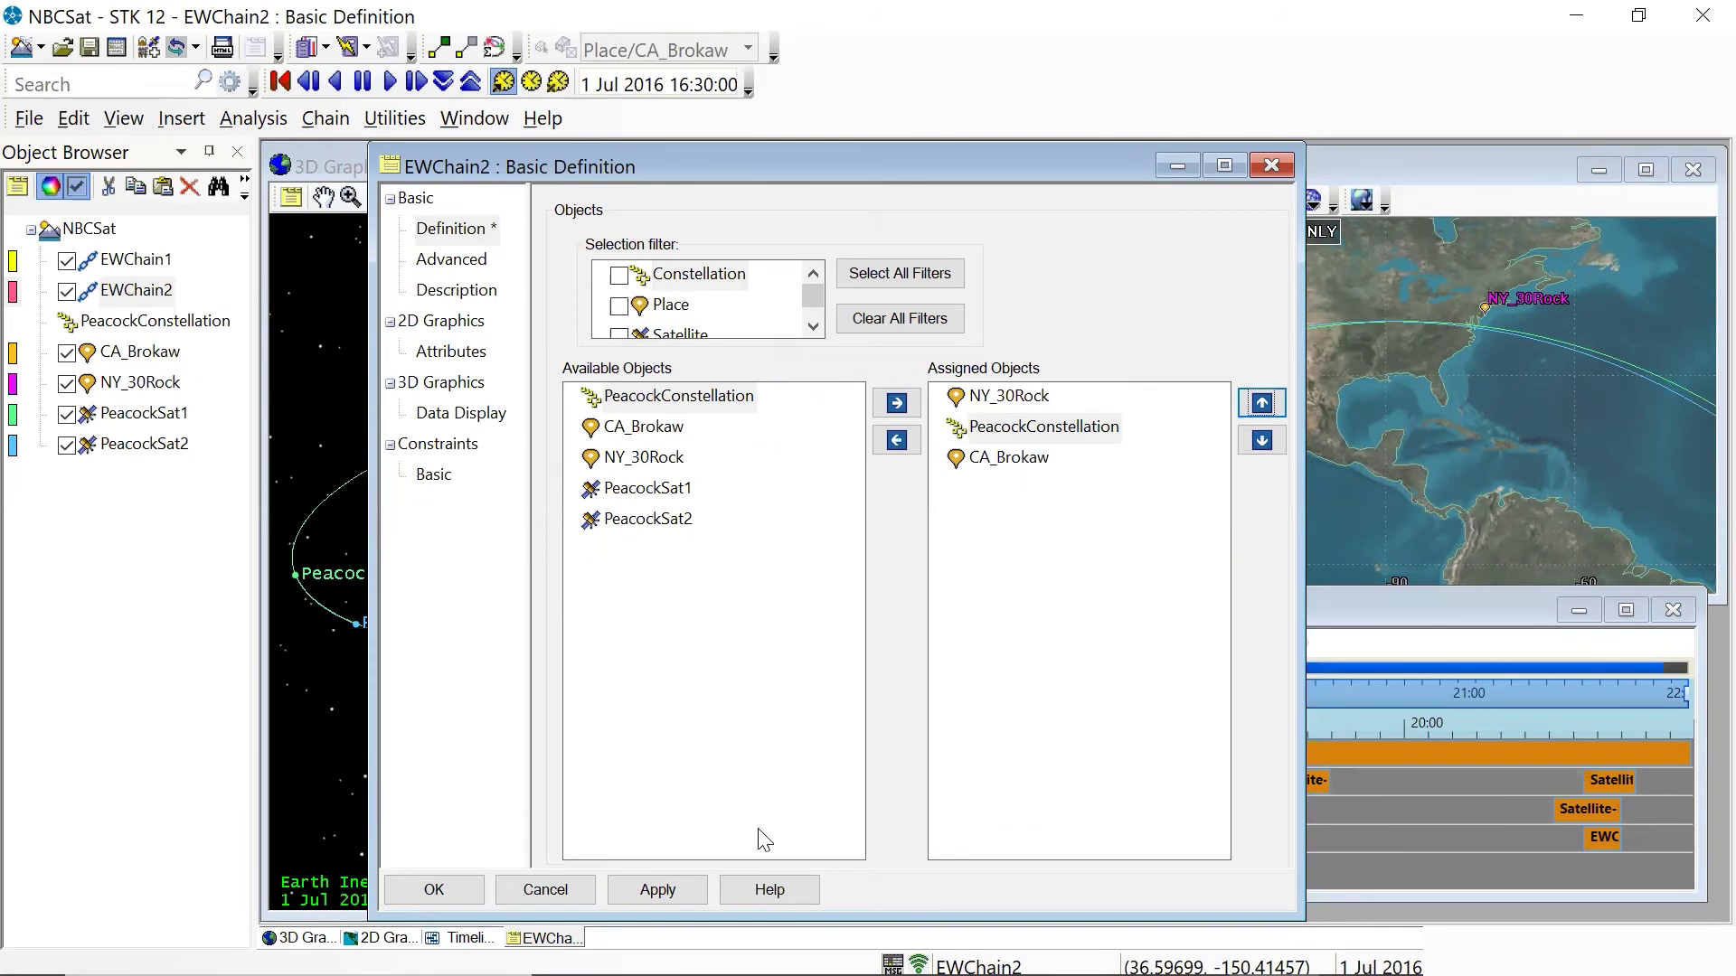
click(439, 890)
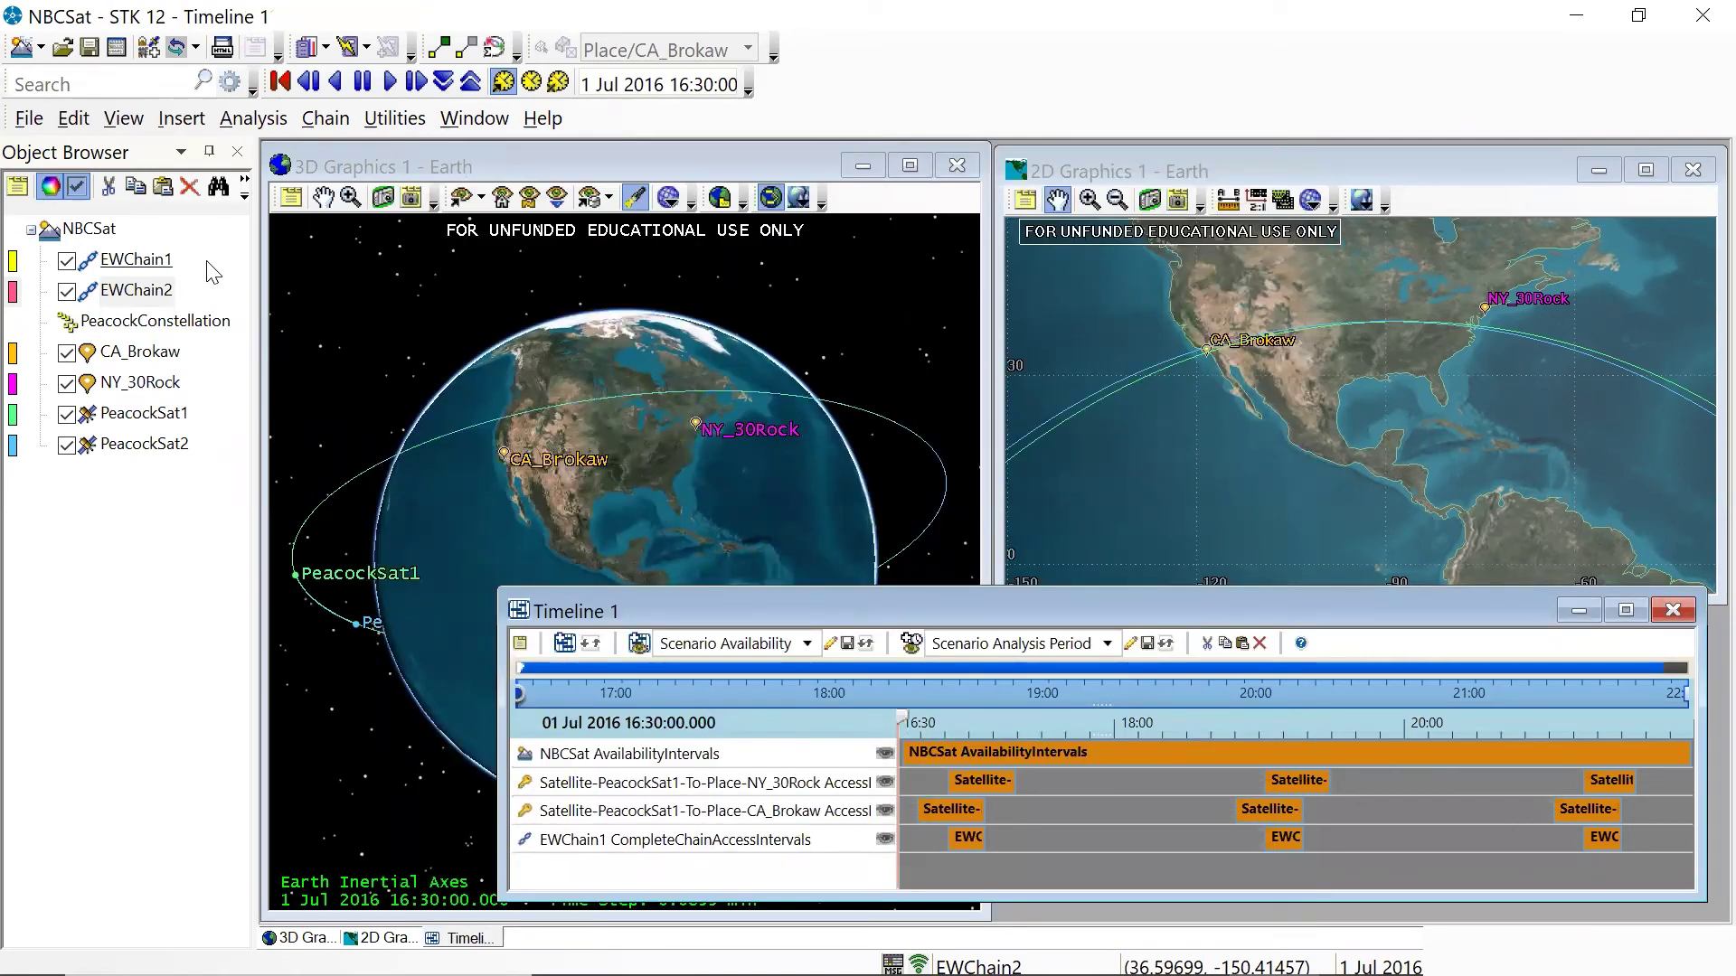
Run Chain > Compute Accesses on EWChain2 from its context menu.
right_click(159, 296)
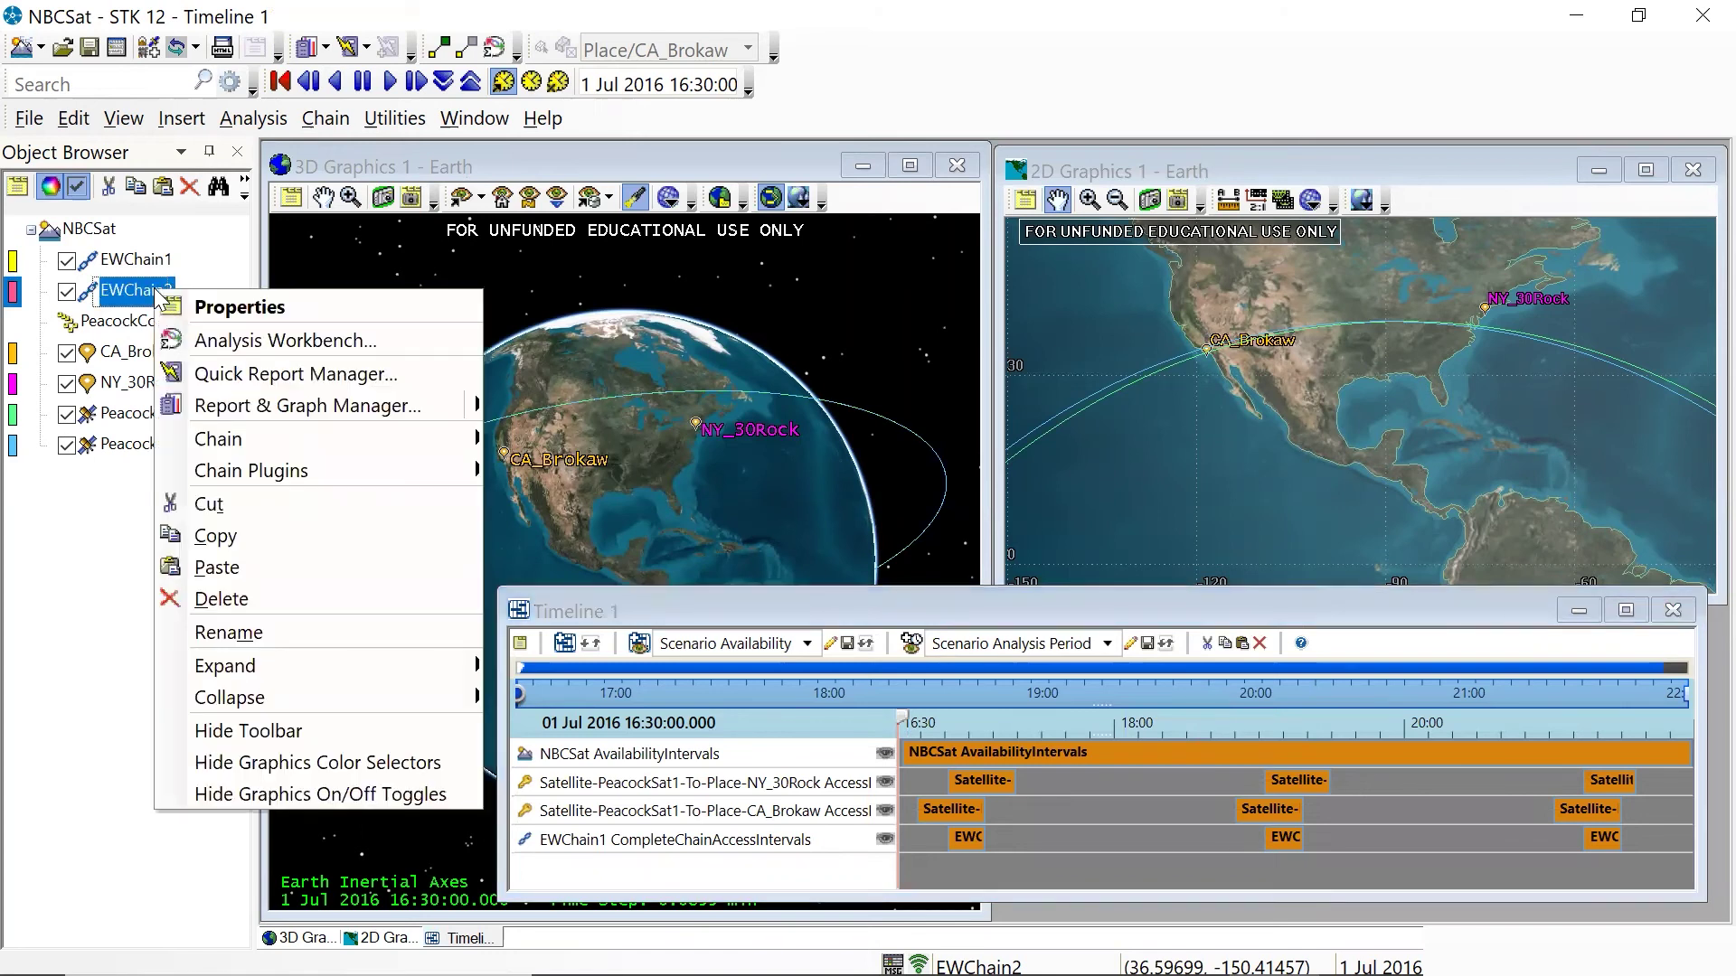
mouse_move(235, 435)
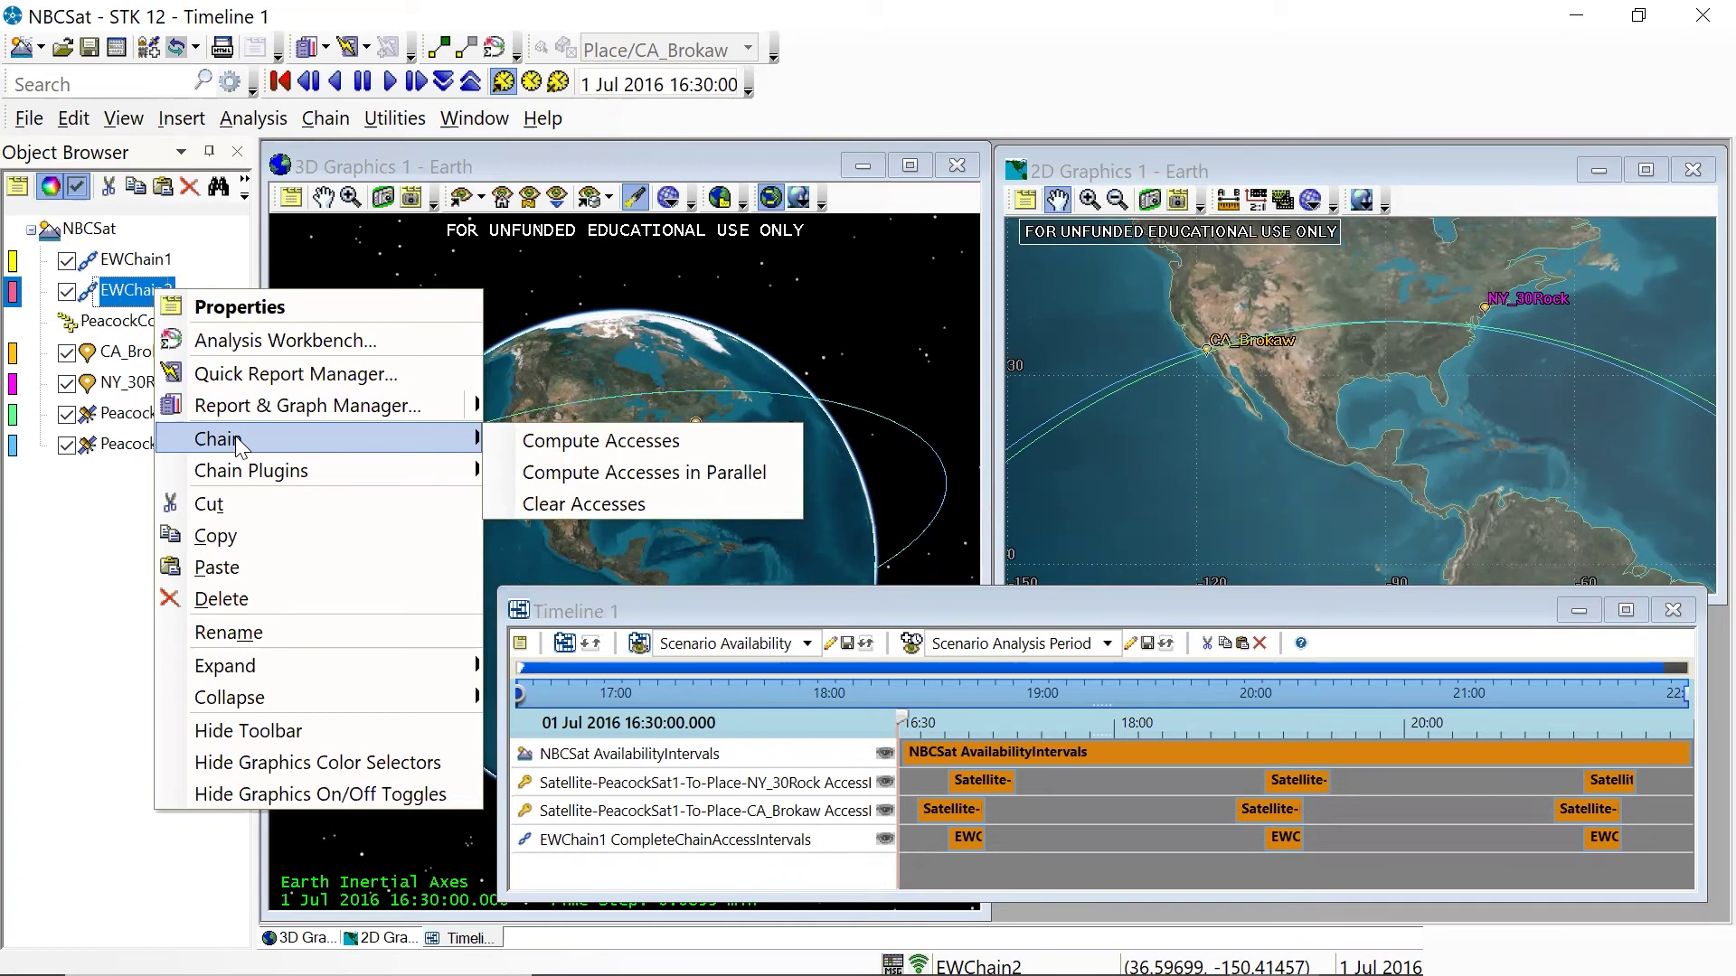
click(568, 441)
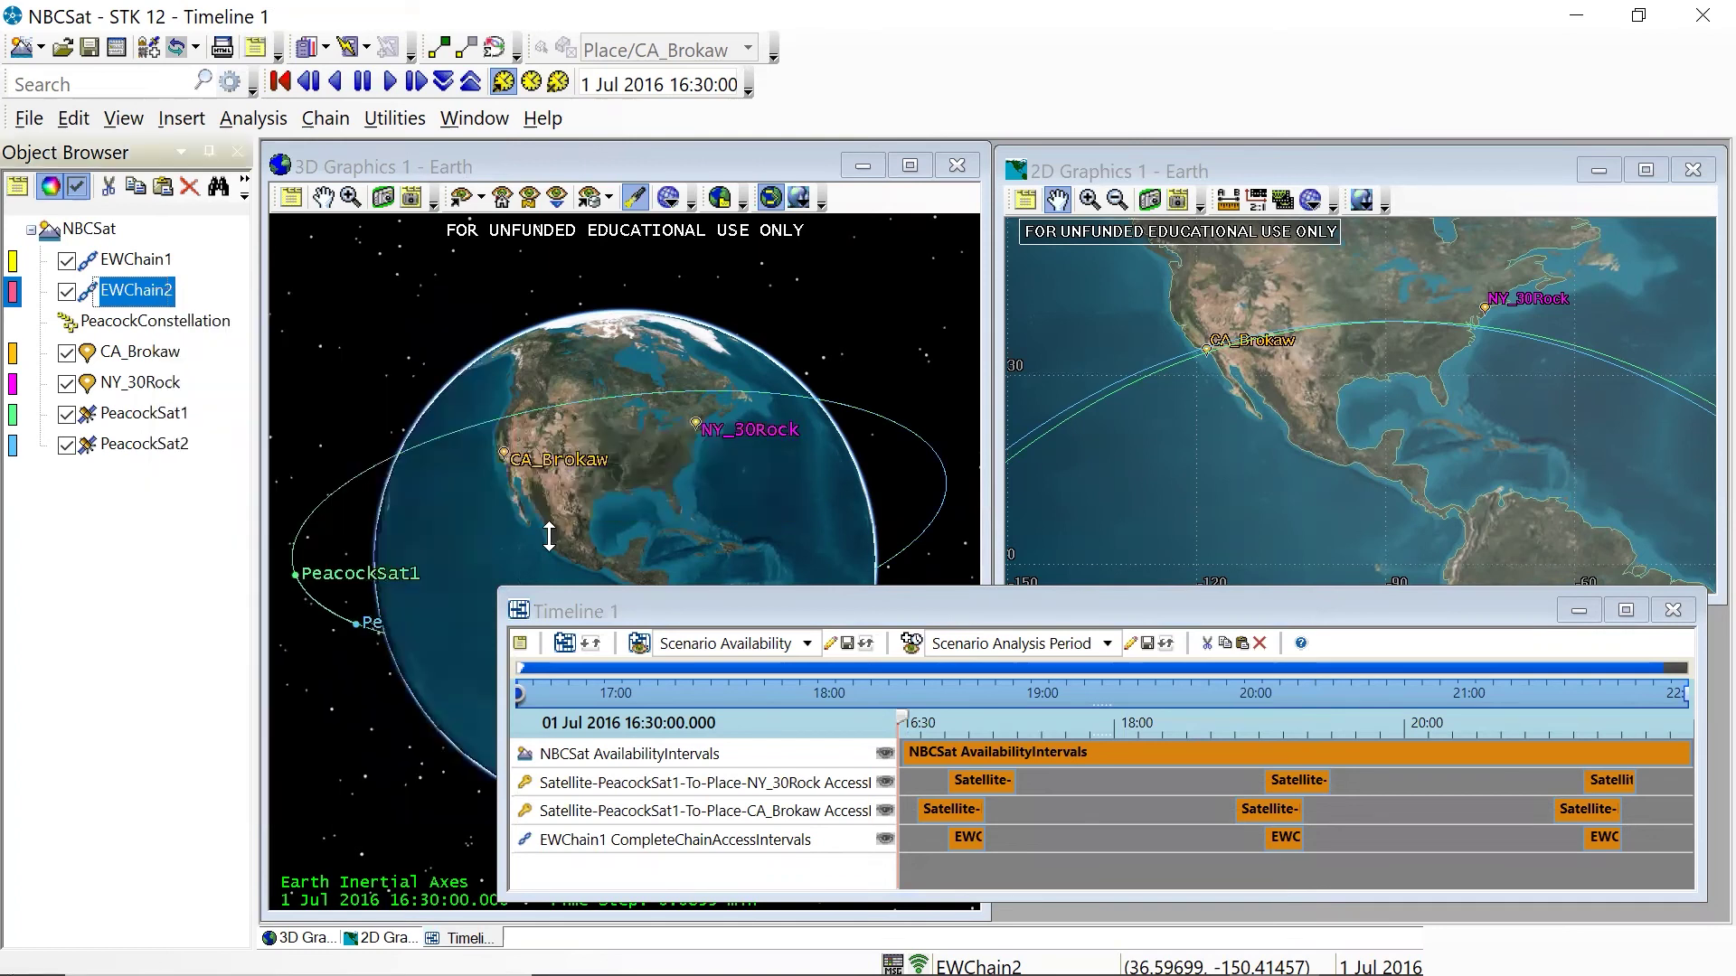
Add EWChain2's CompleteChainAccessIntervals time component to Timeline 1.
right_click(592, 873)
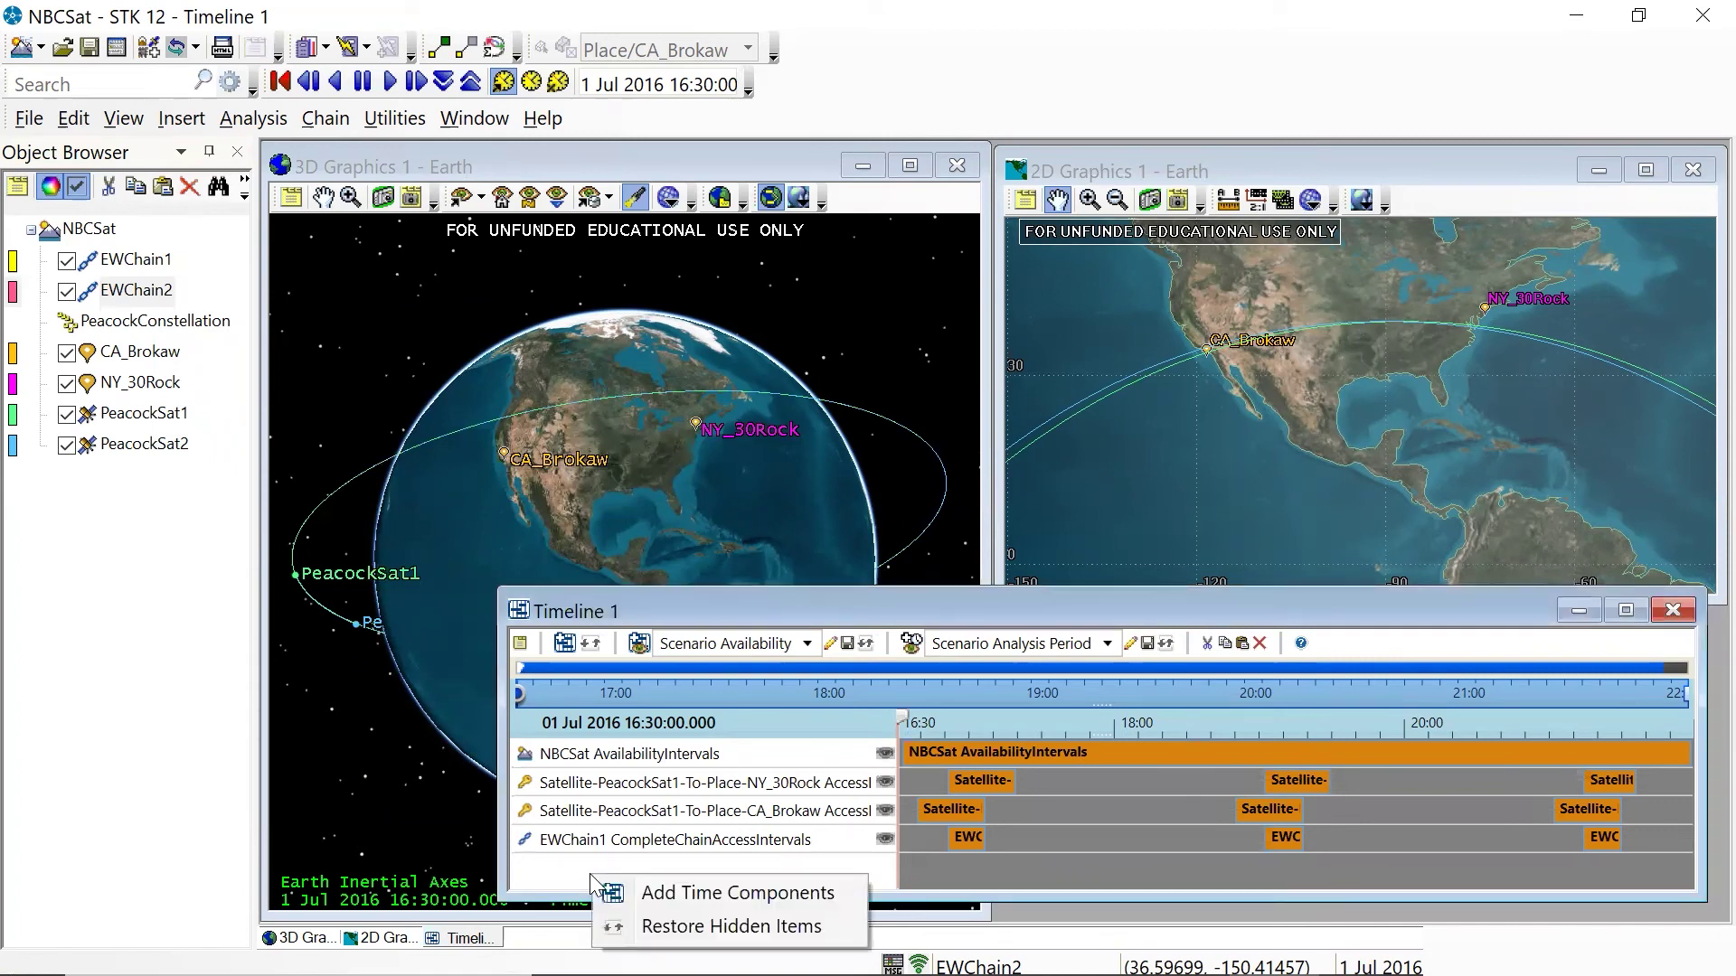
click(670, 895)
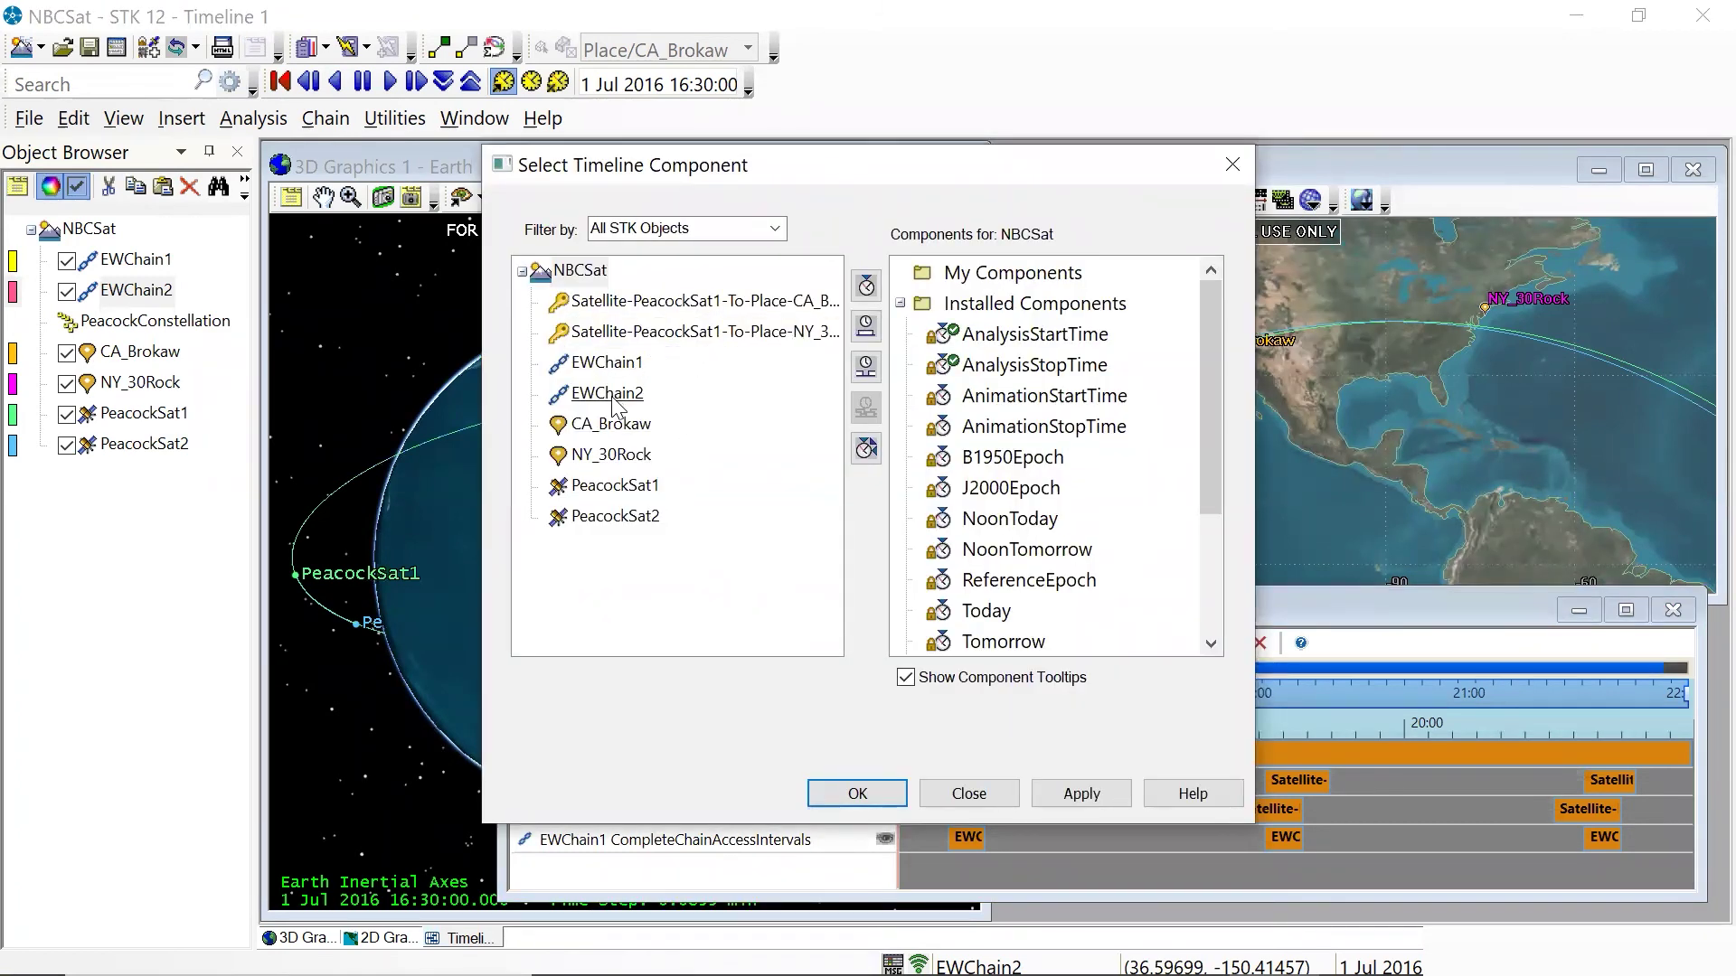
click(611, 395)
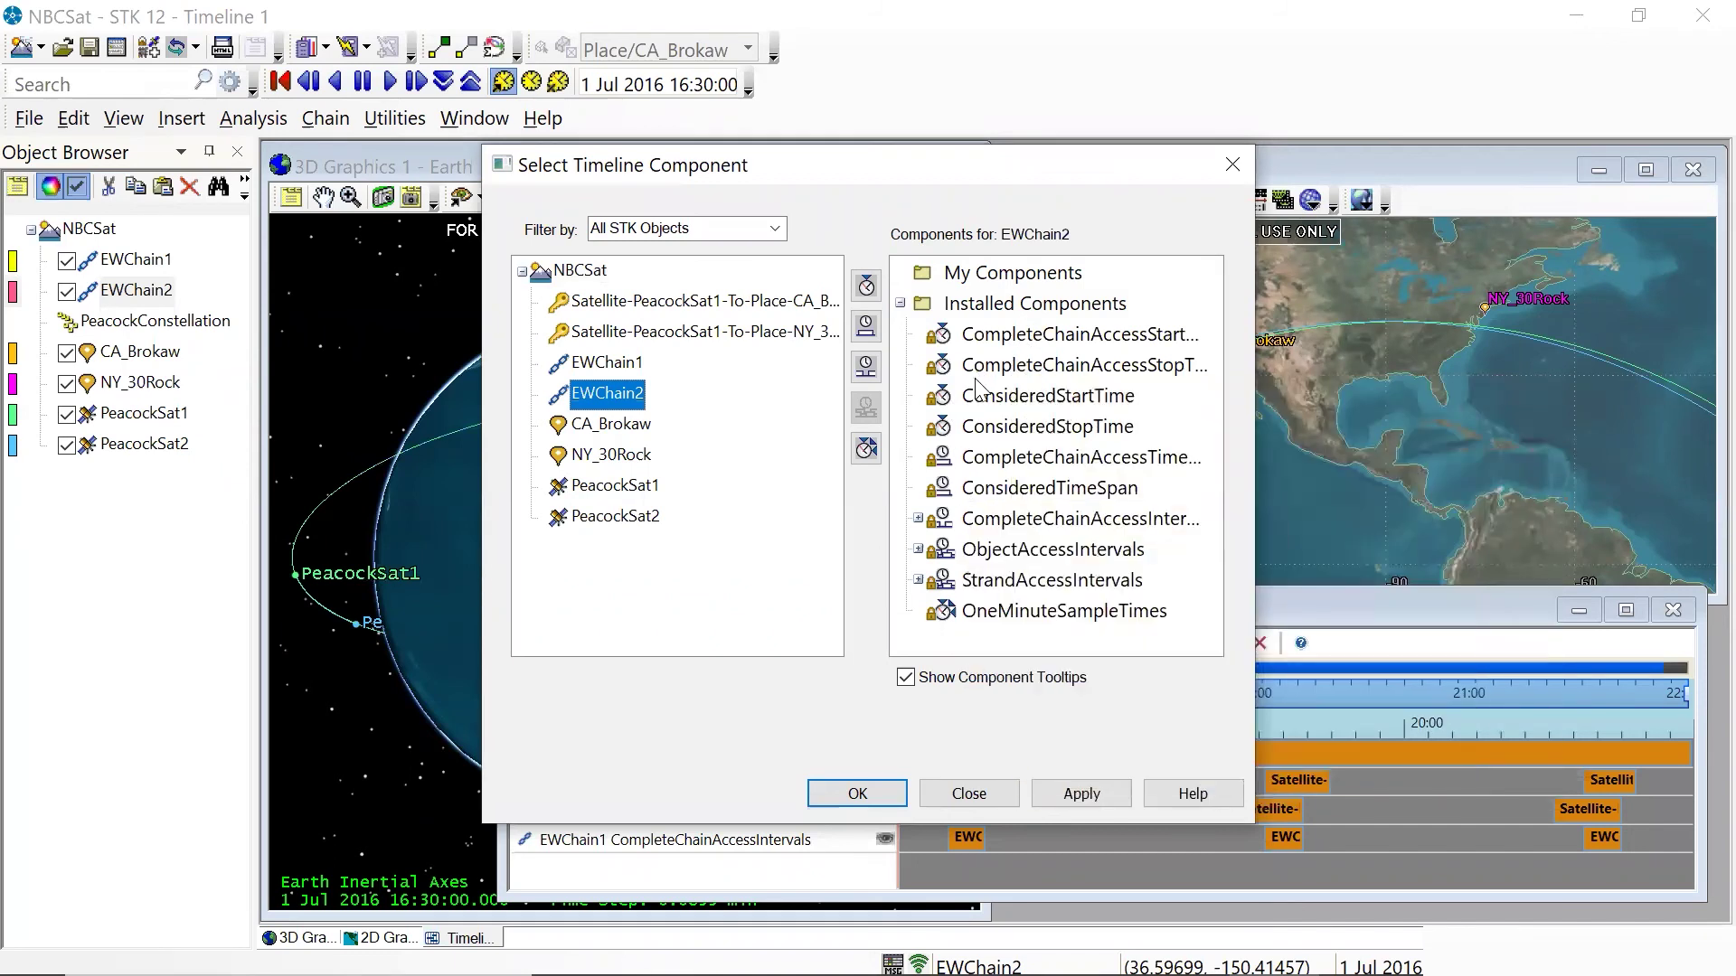
mouse_move(1008, 527)
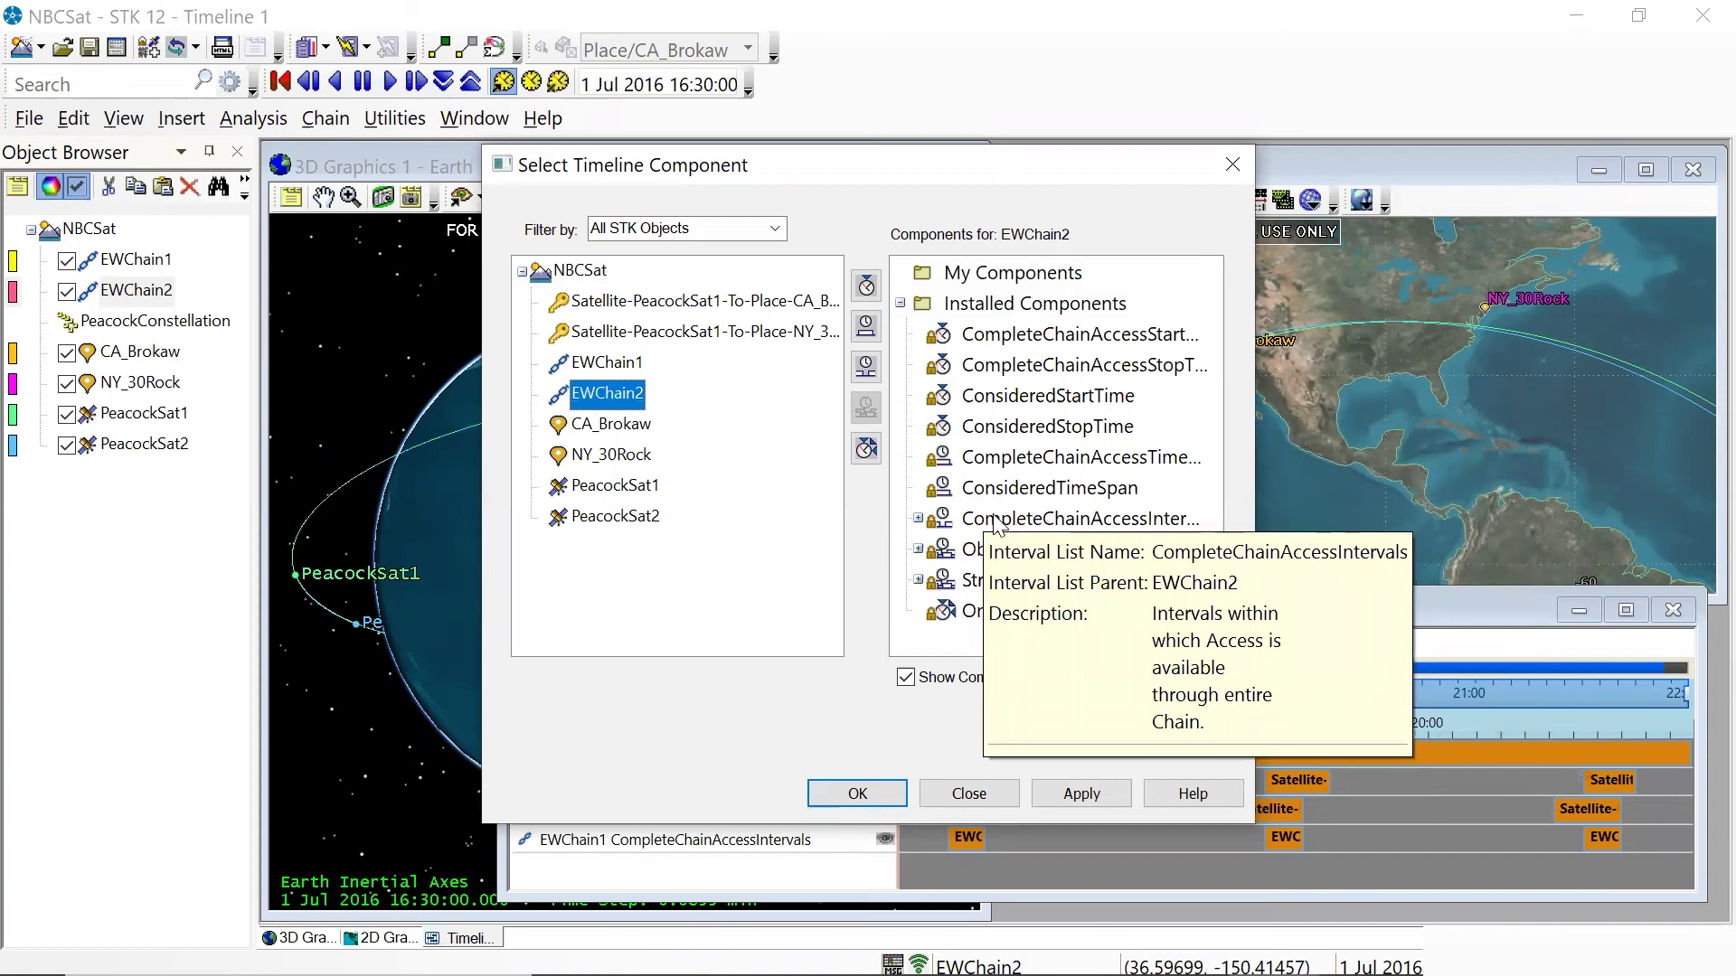
click(994, 521)
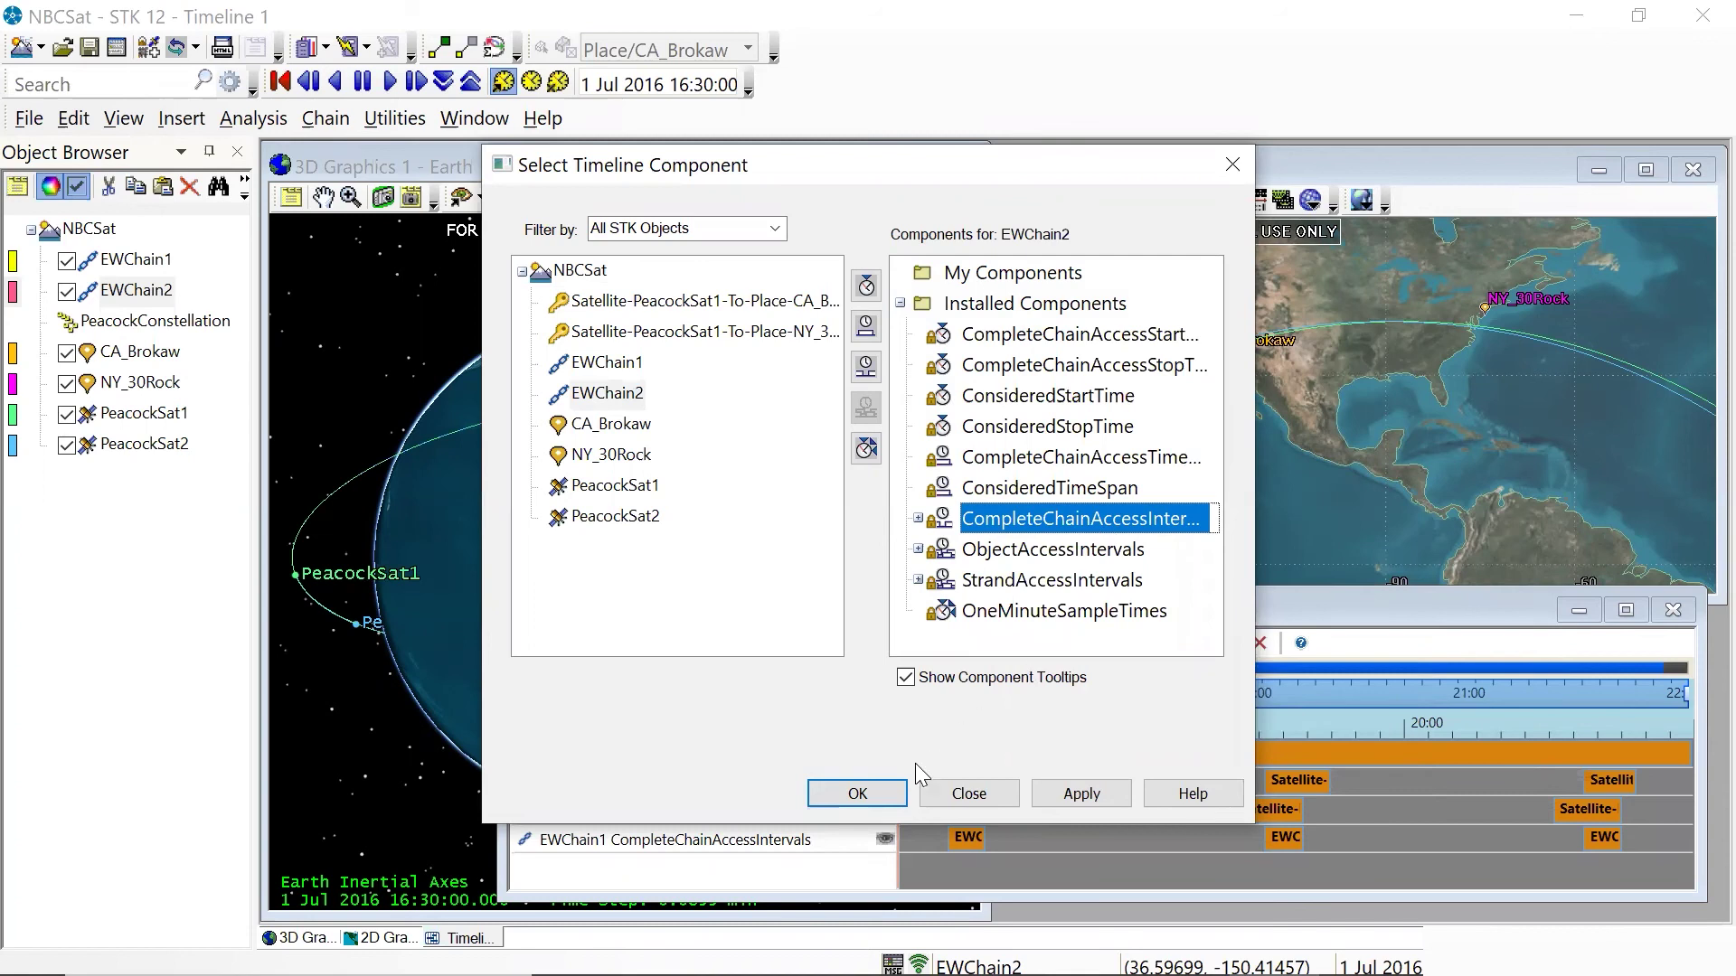
click(874, 792)
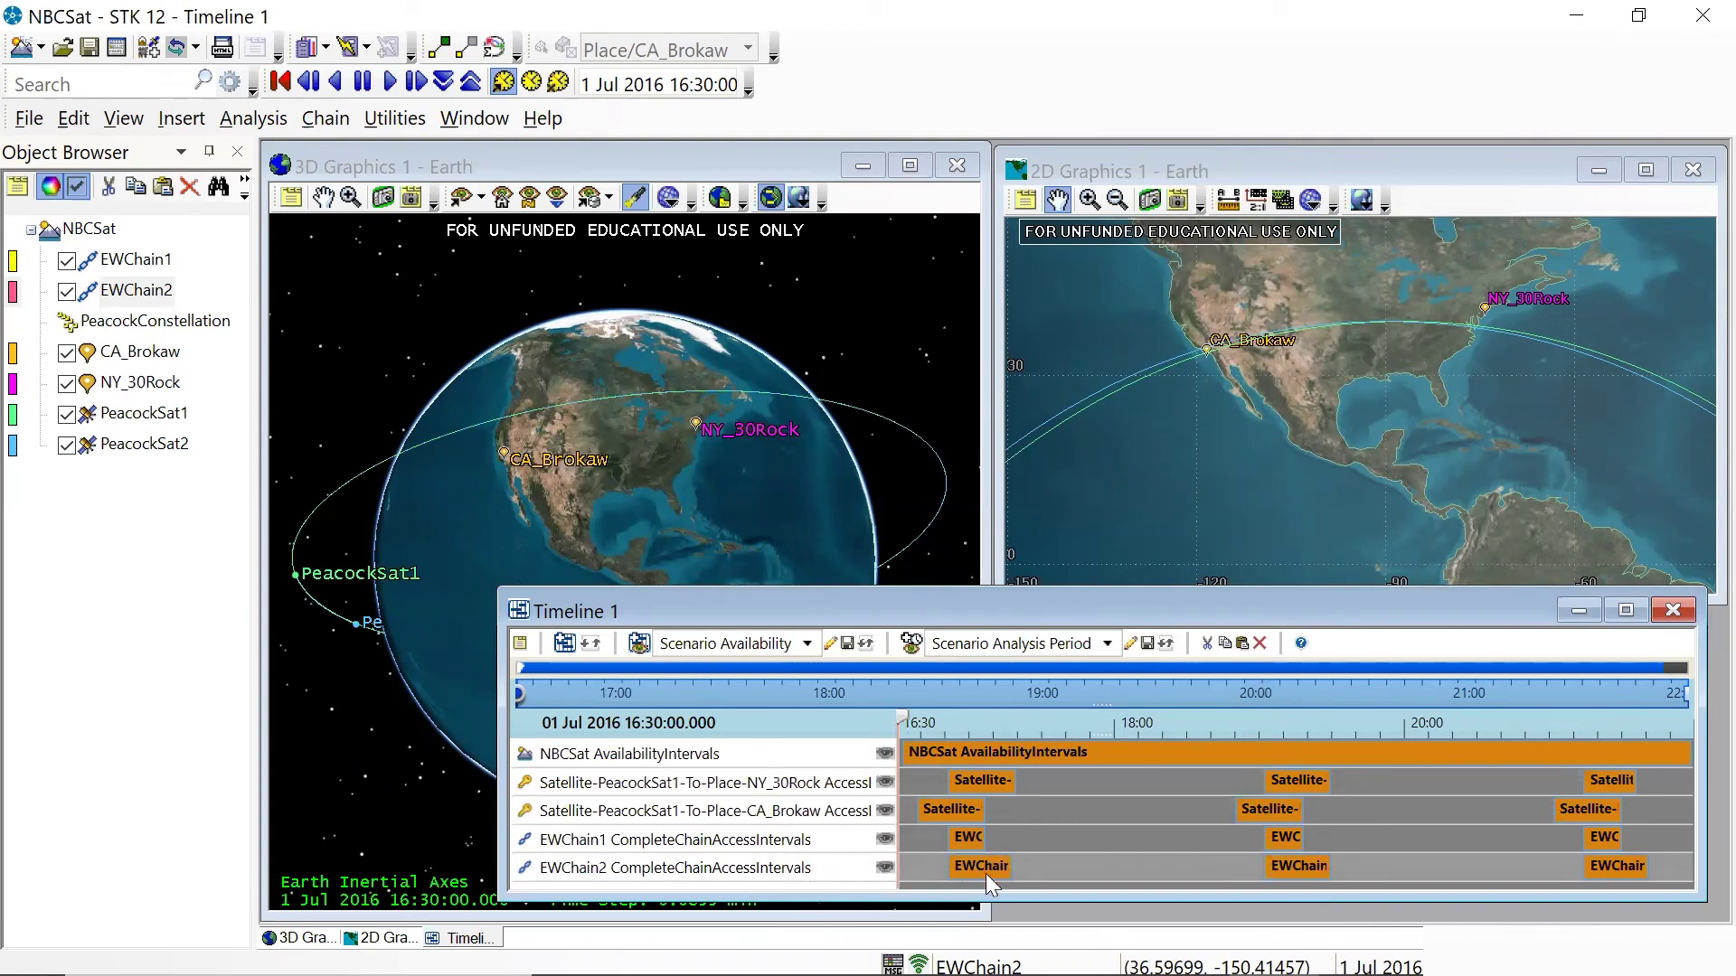
Play the animation with EWChain1 hidden, then pause and reset to 1 Jul 2016 16:30:00.
mouse_move(985, 870)
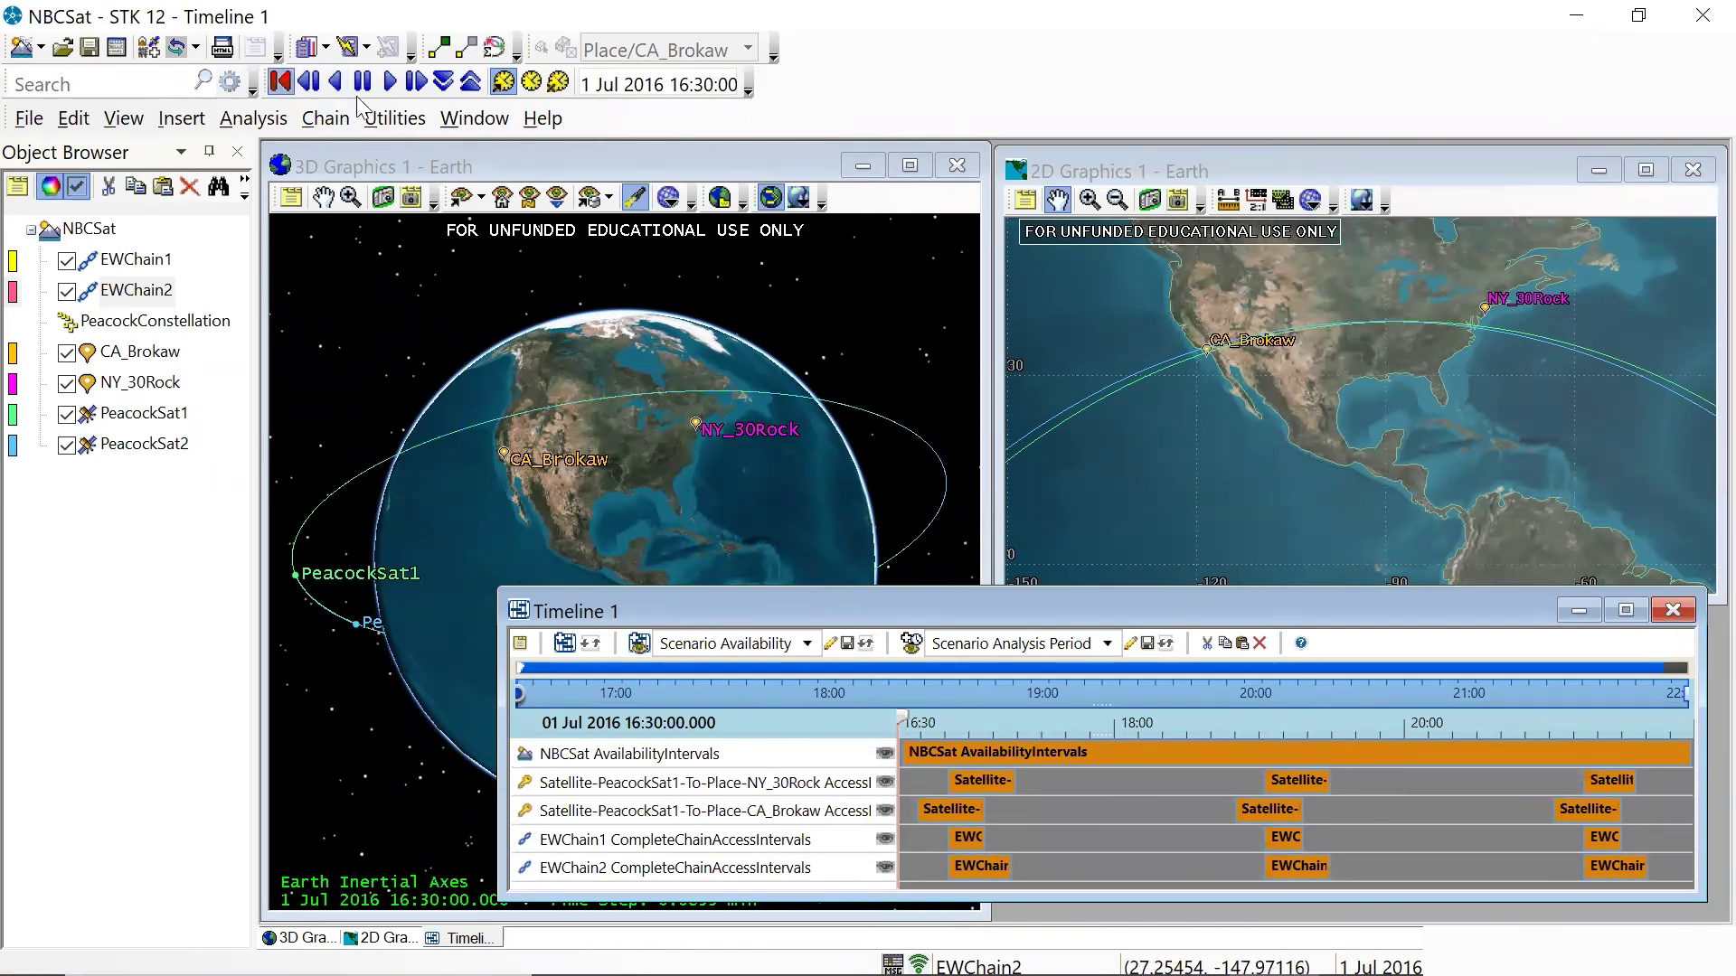
click(390, 83)
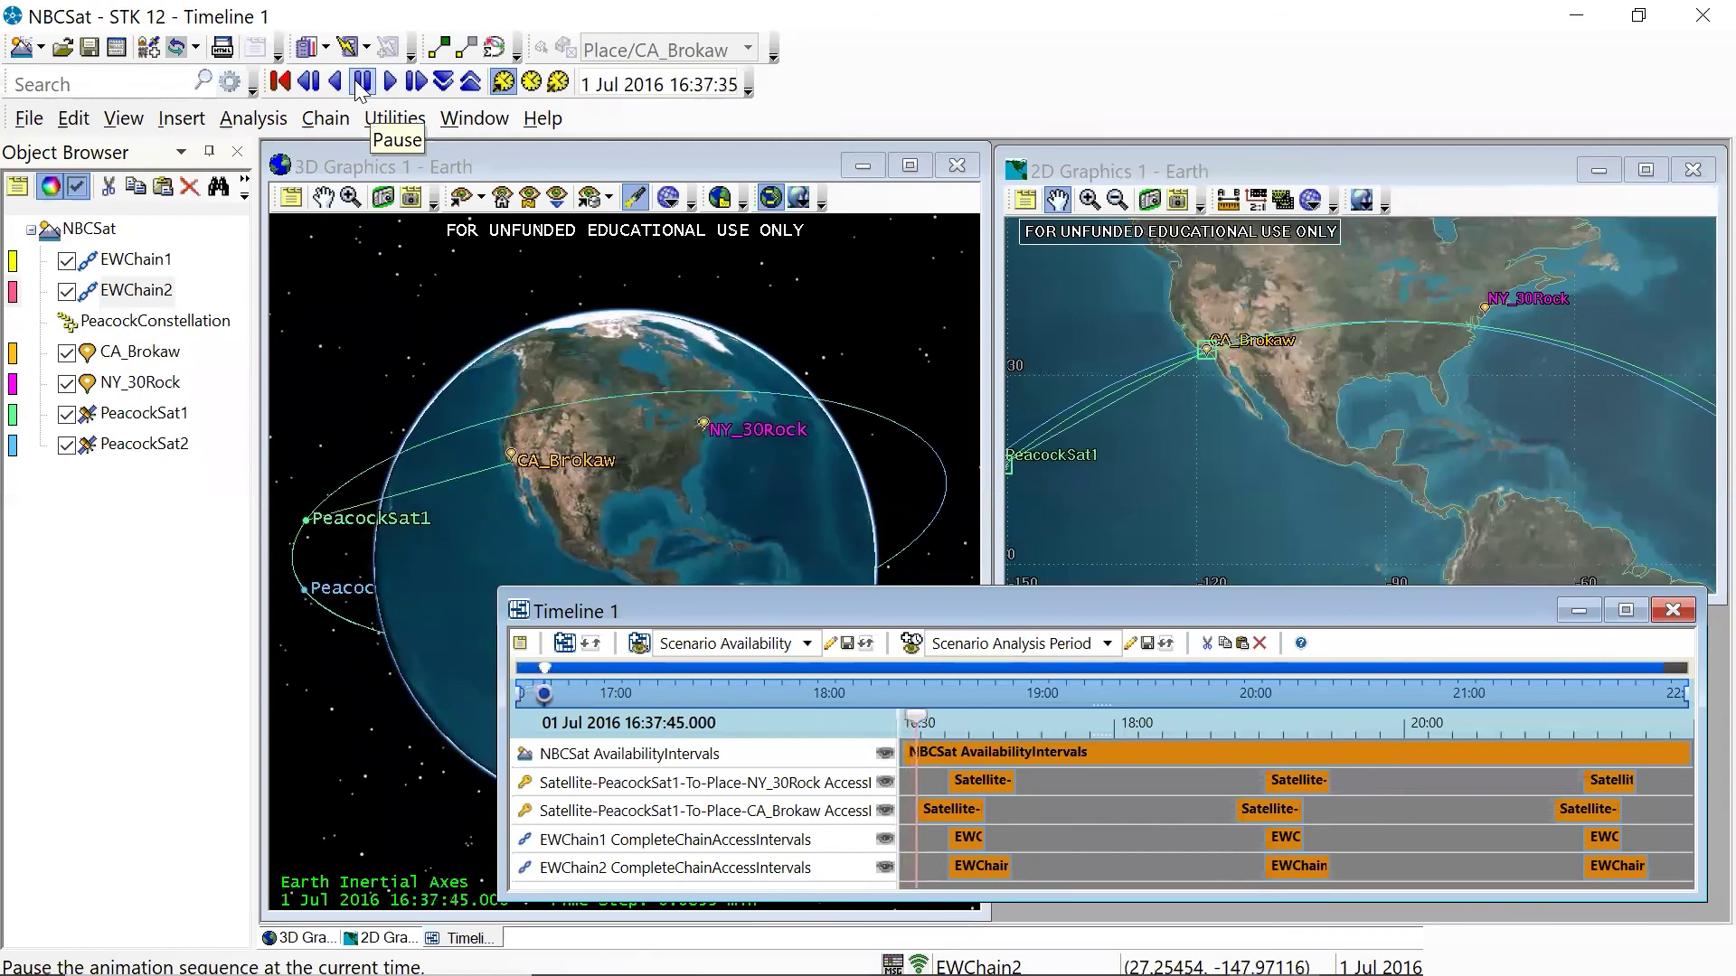
click(68, 262)
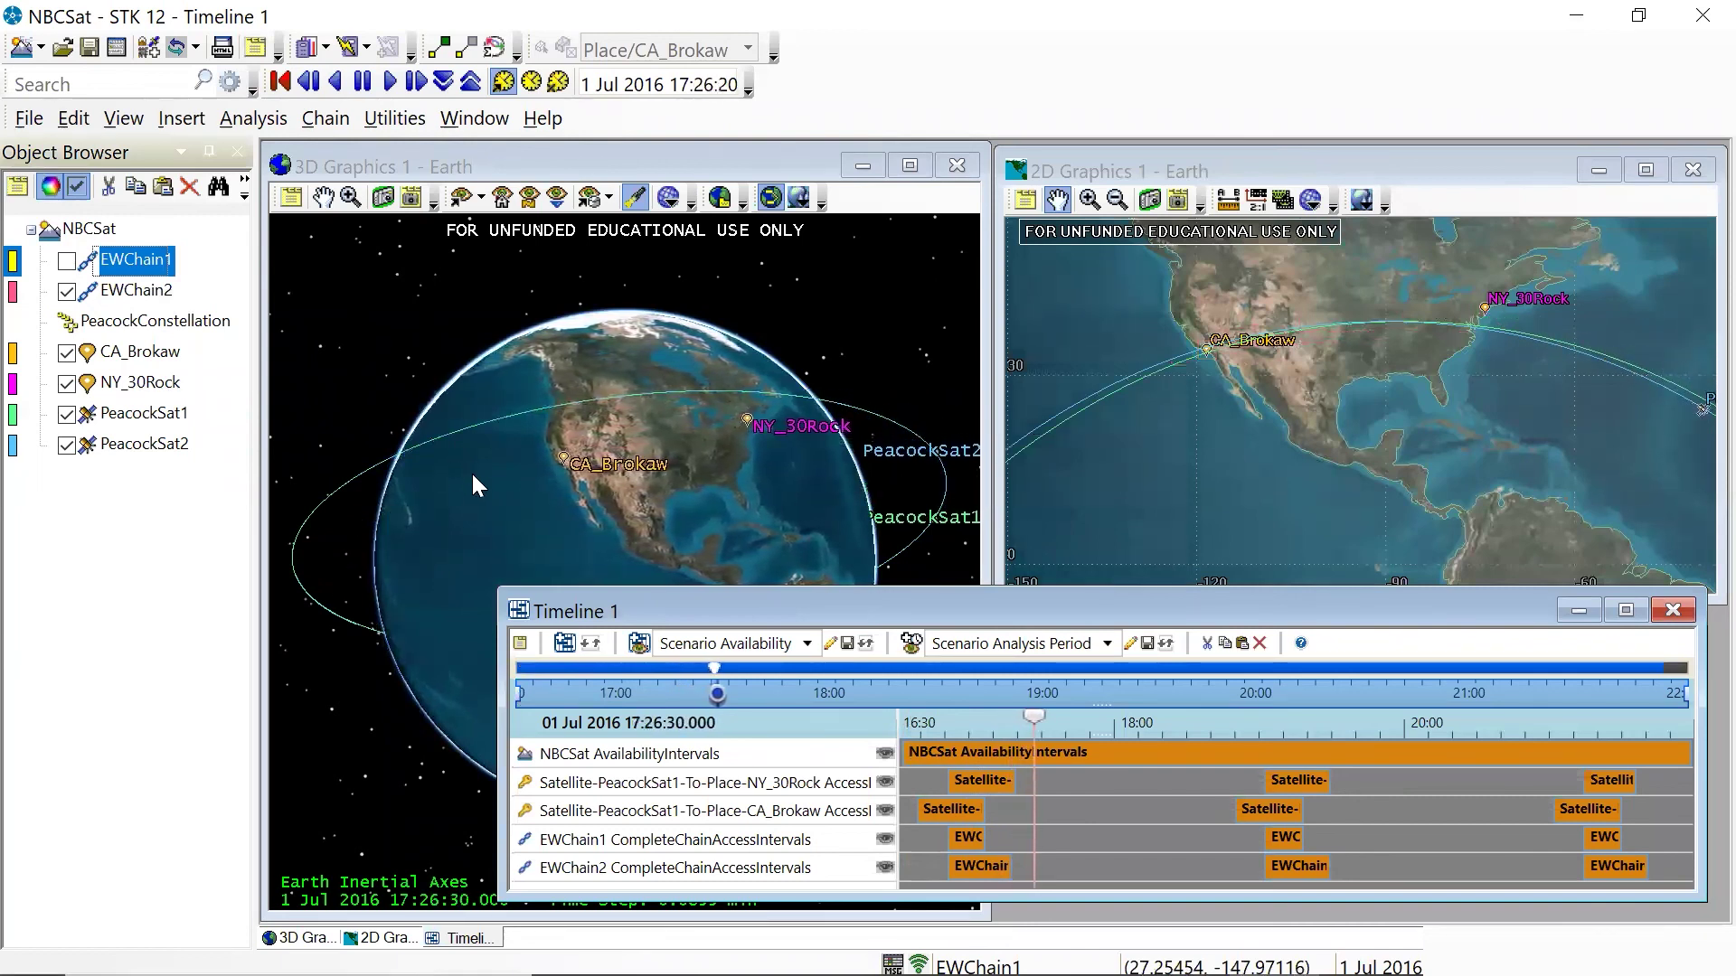
click(360, 84)
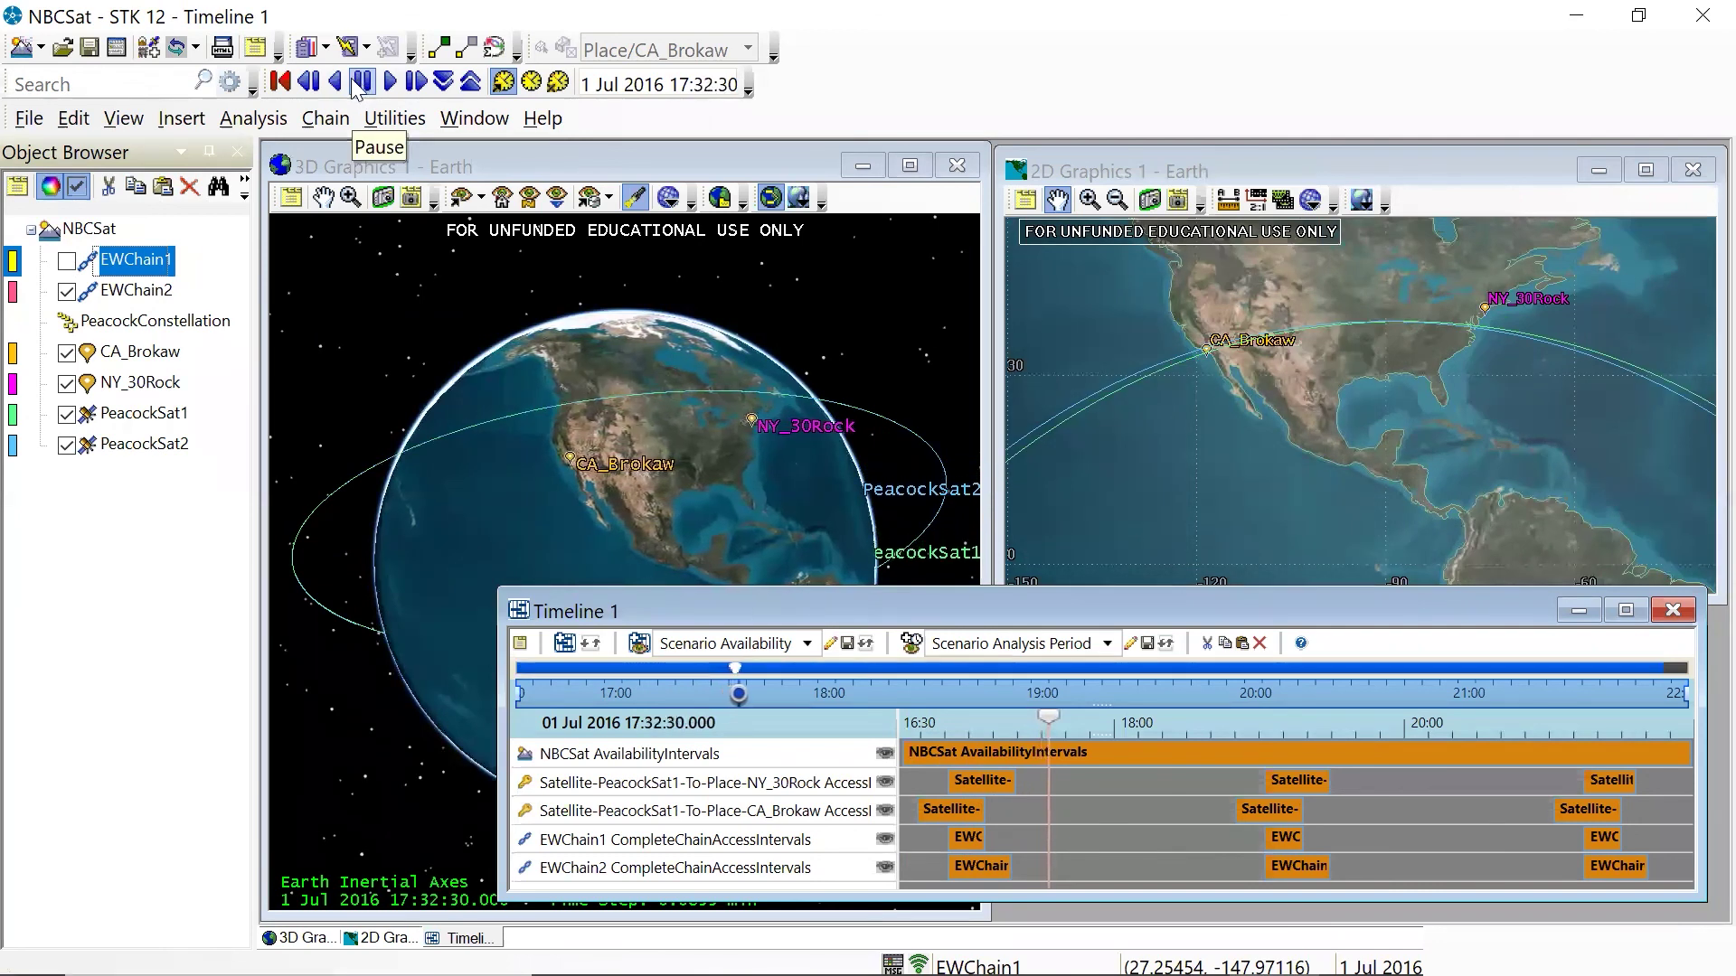
click(282, 82)
Run Chain > Compute Accesses on EWChain2 in the Object Browser to refresh its access intervals.
right_click(204, 323)
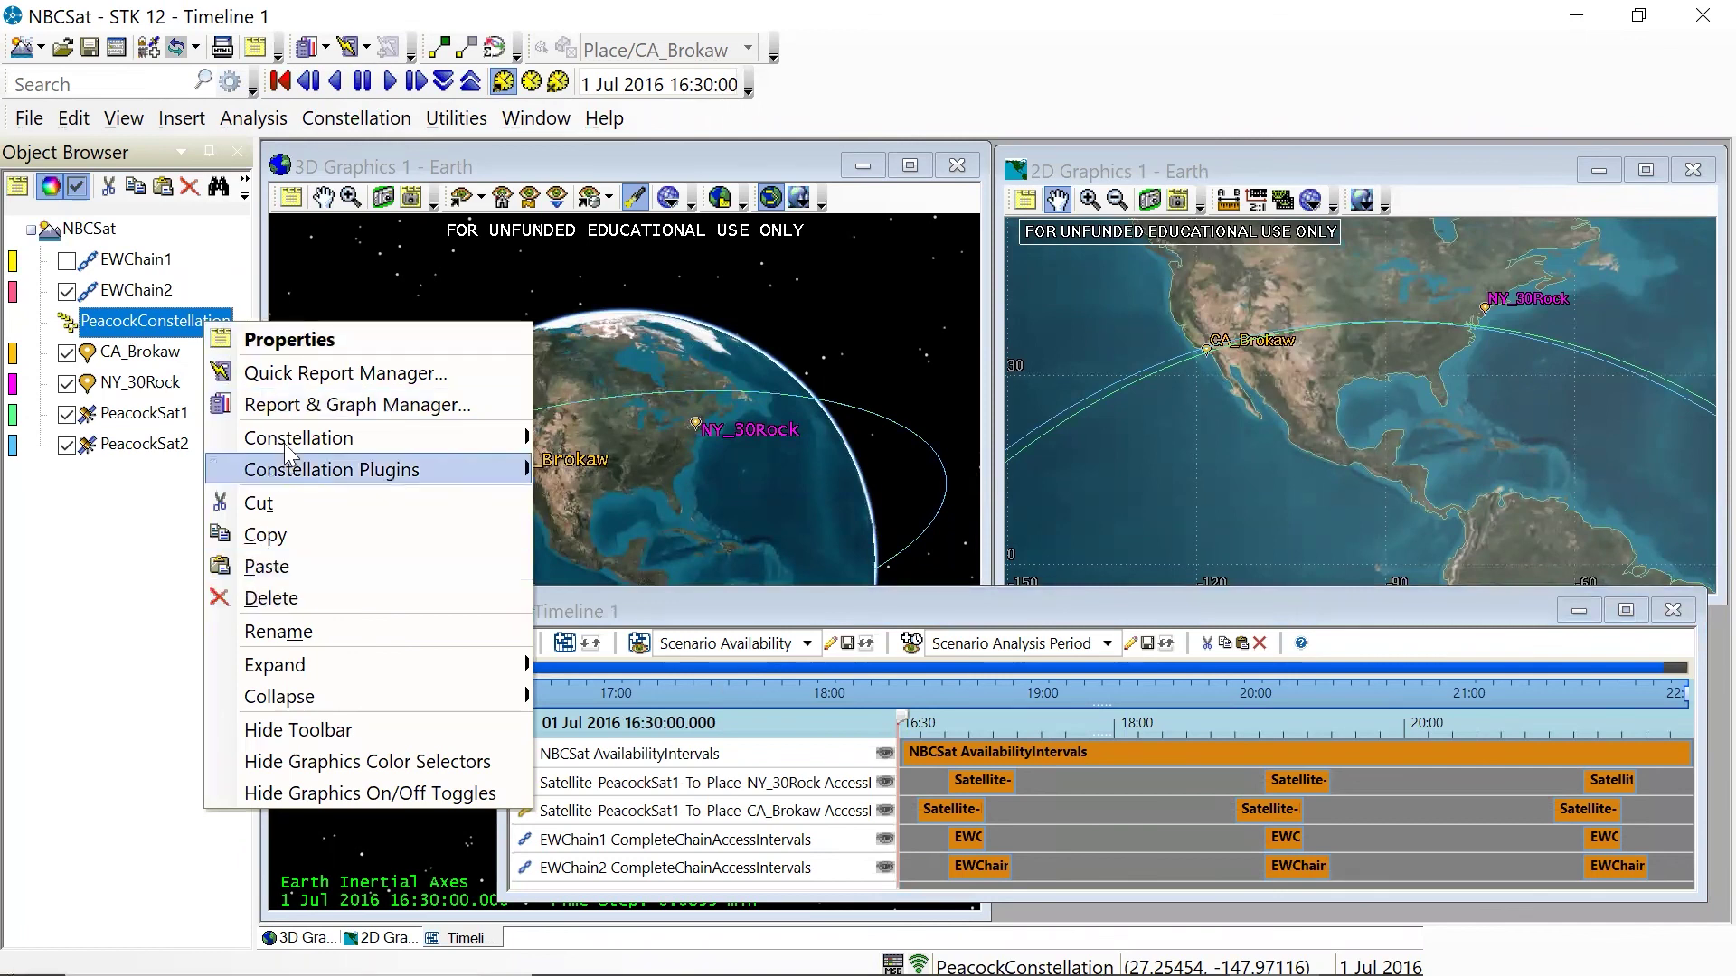
click(101, 518)
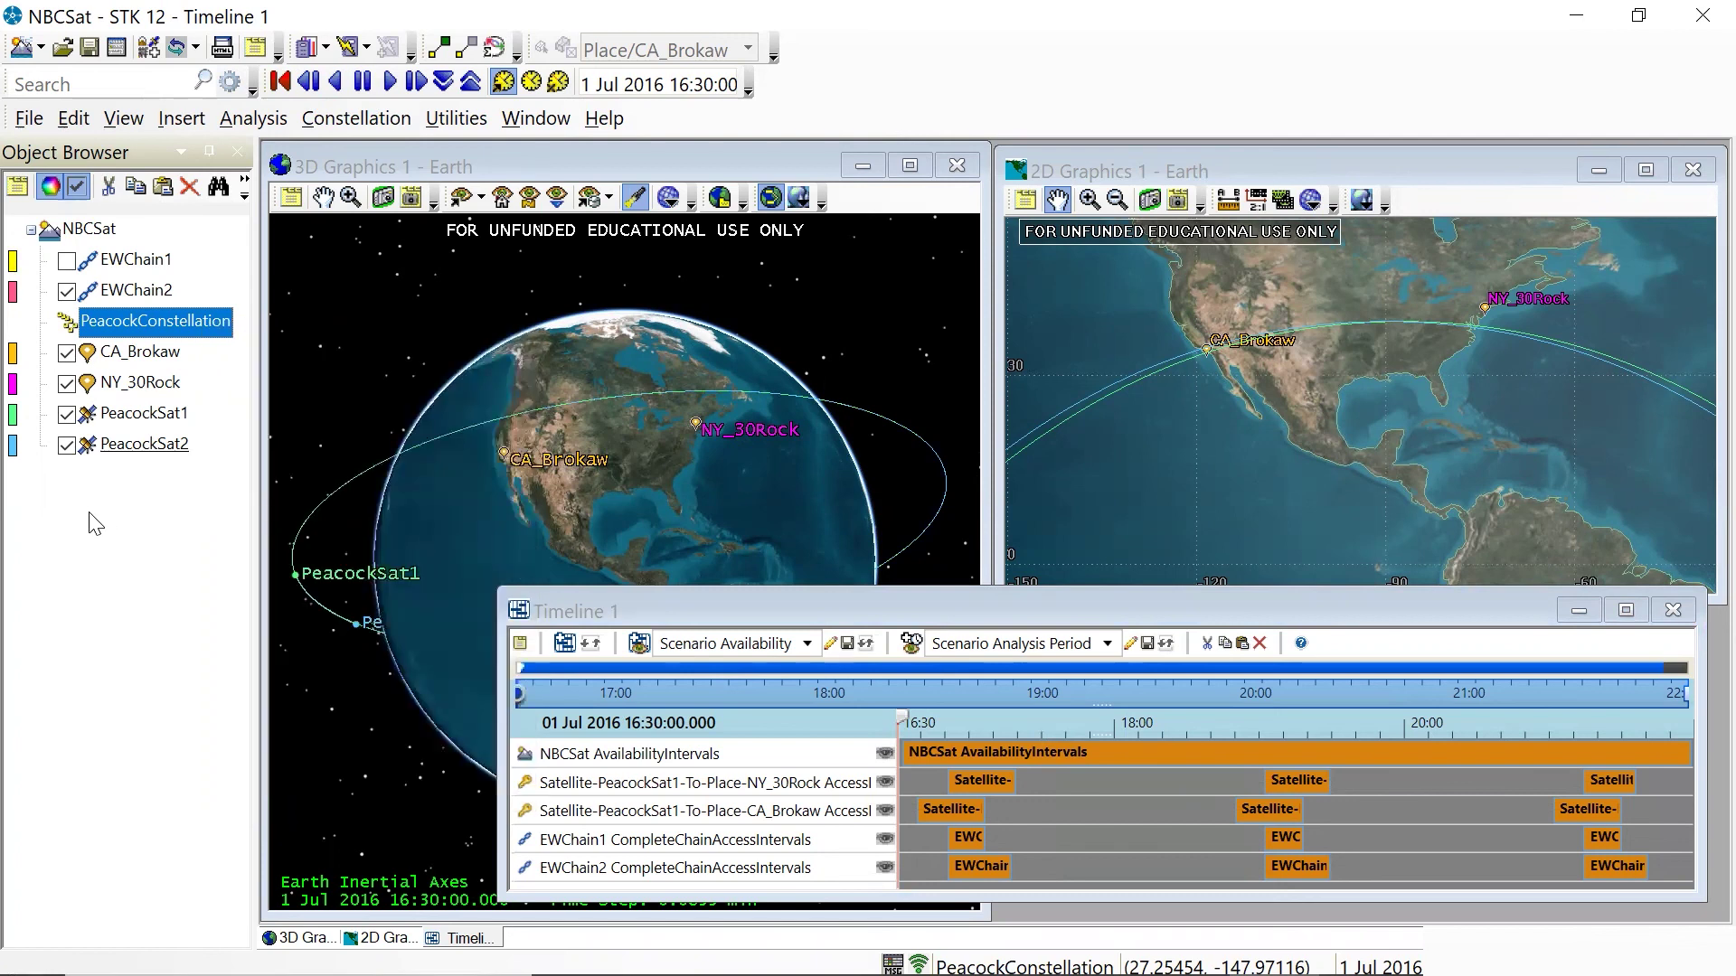
click(122, 295)
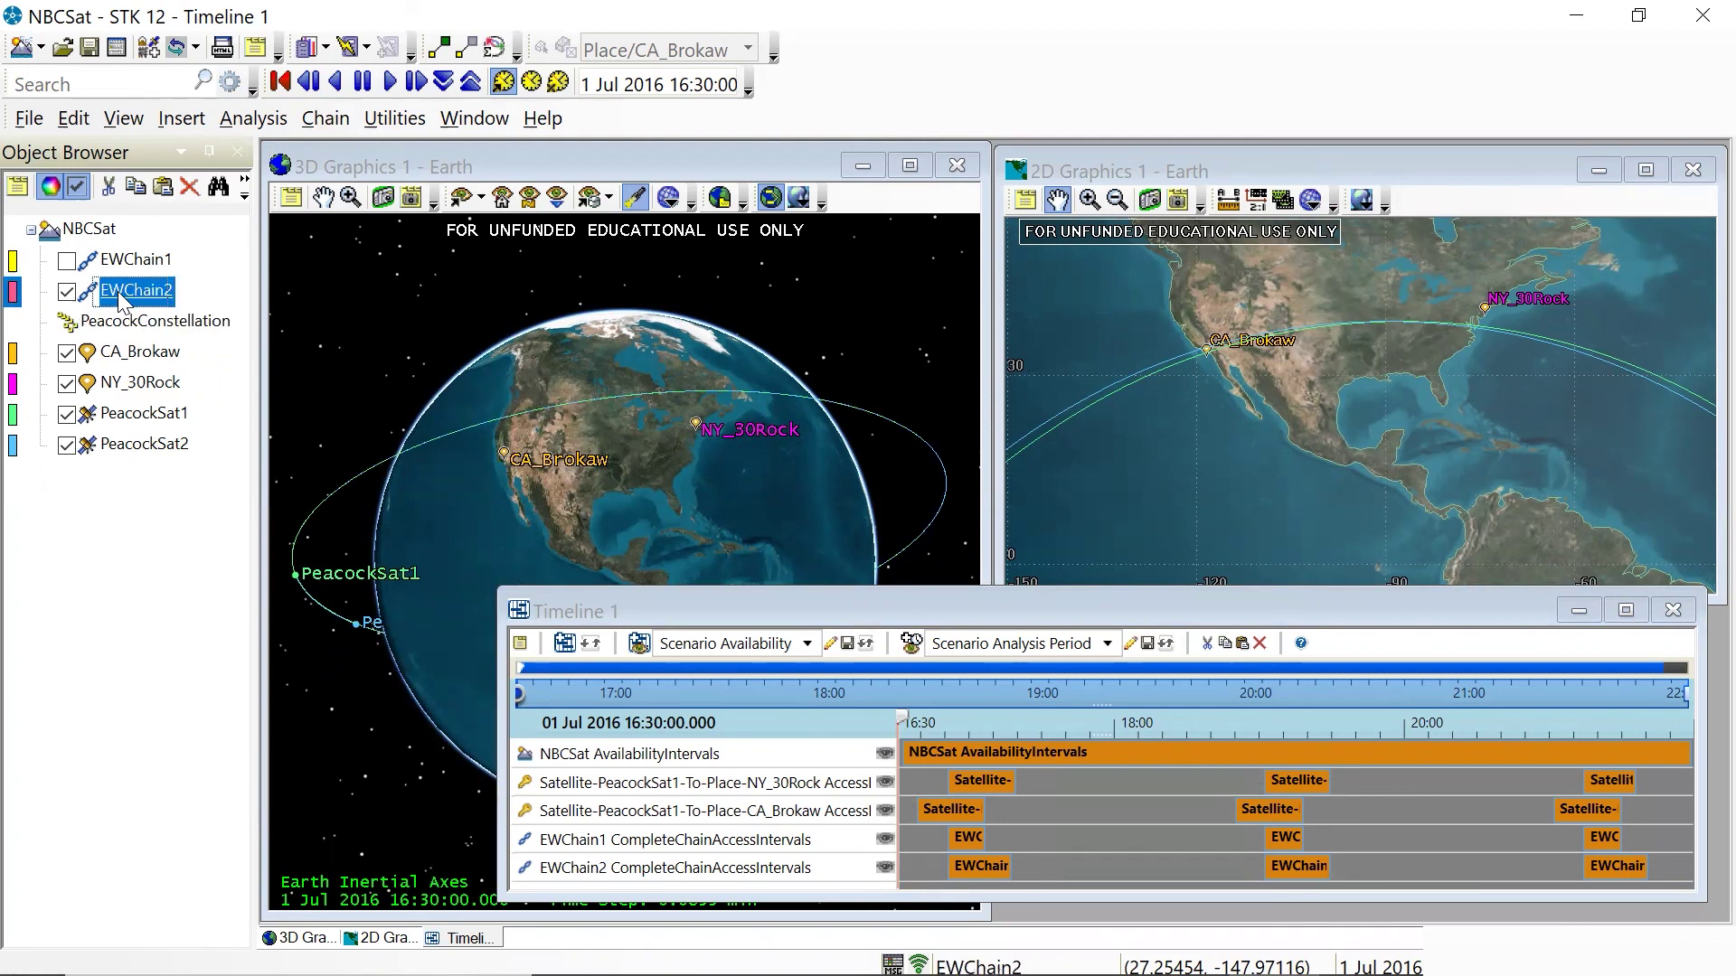
right_click(122, 298)
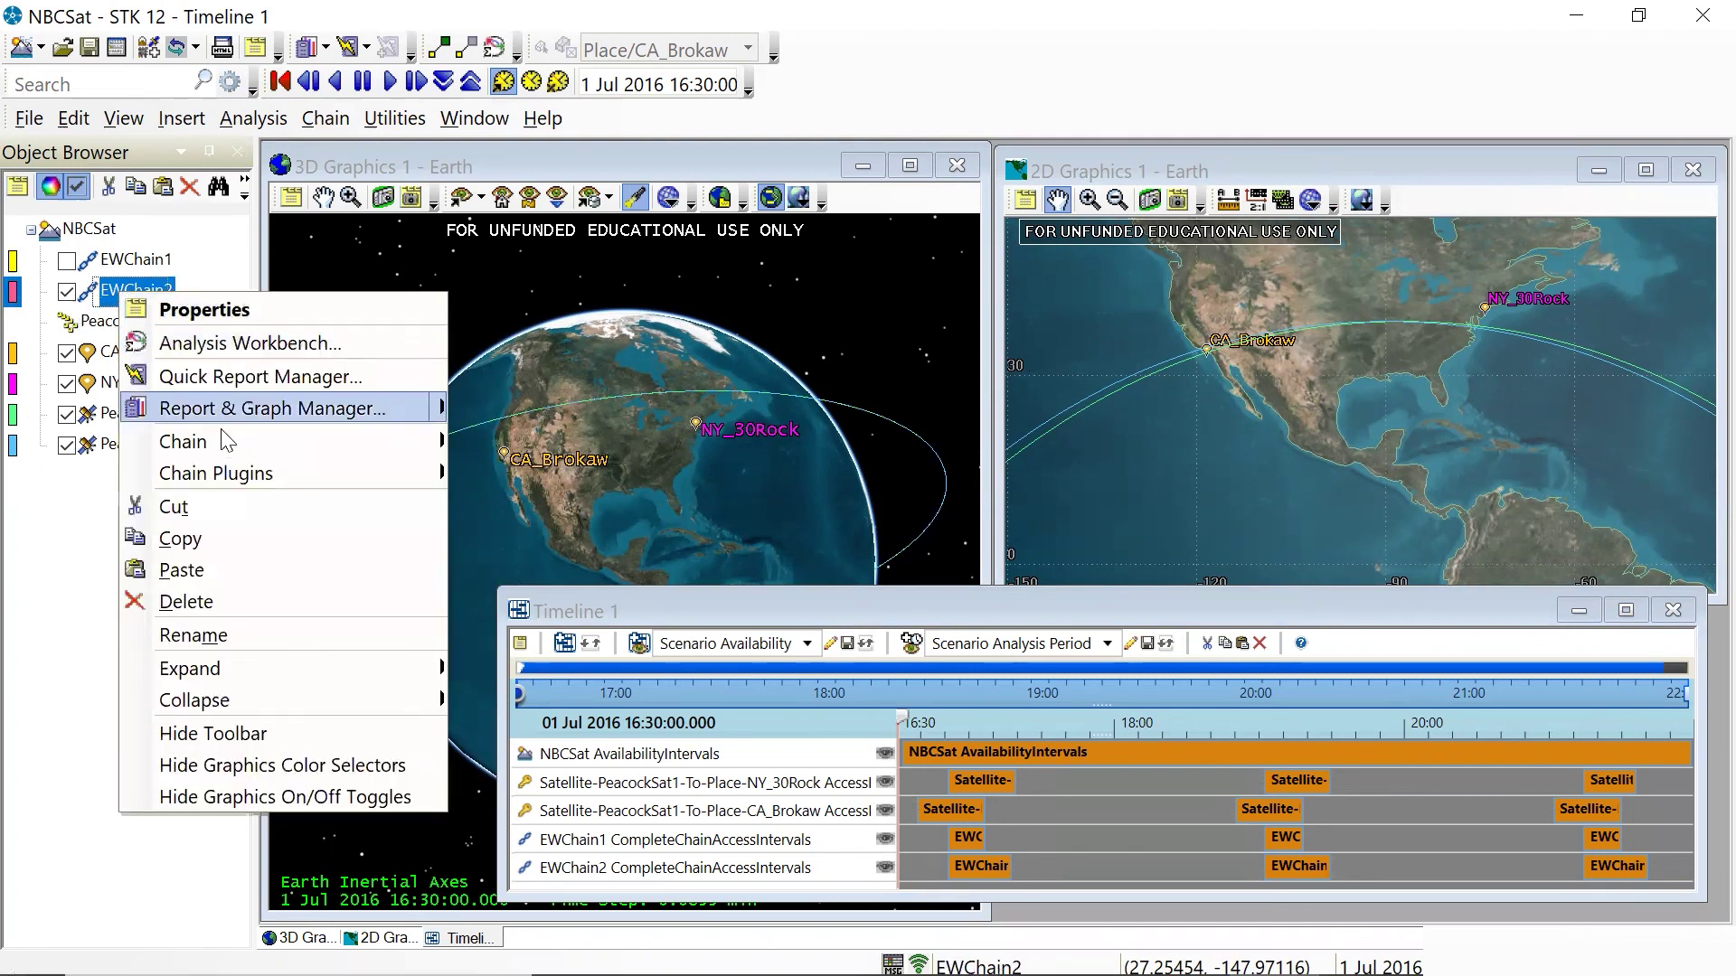
mouse_move(224, 445)
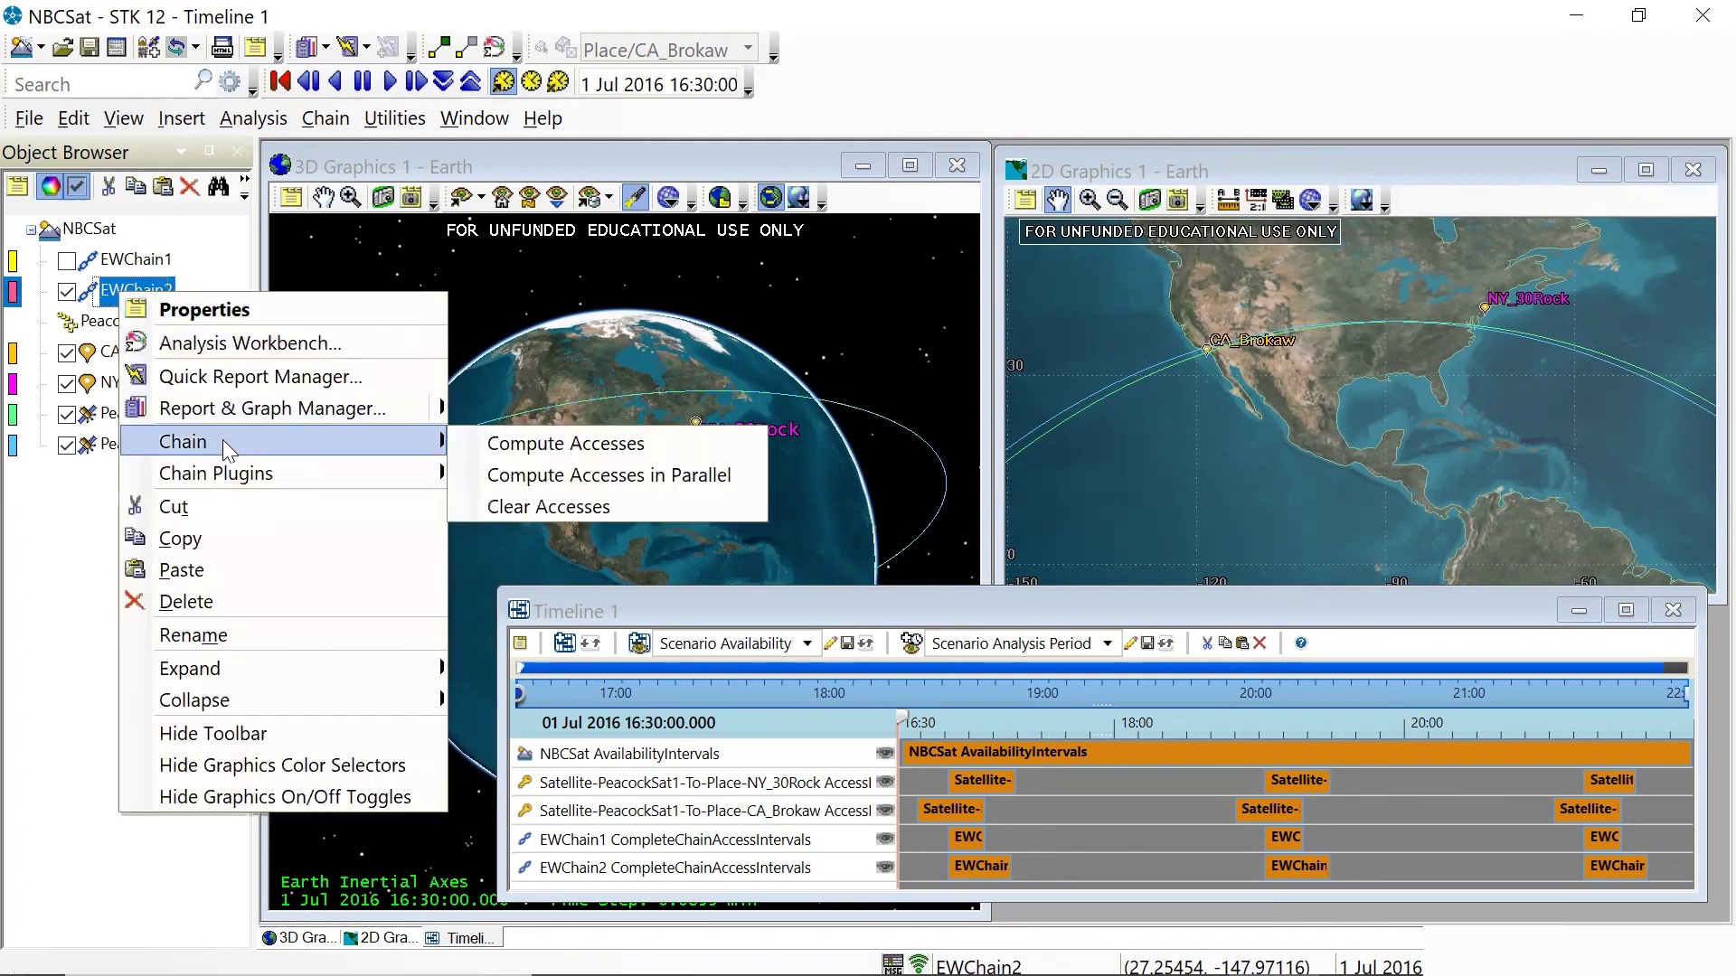
click(499, 443)
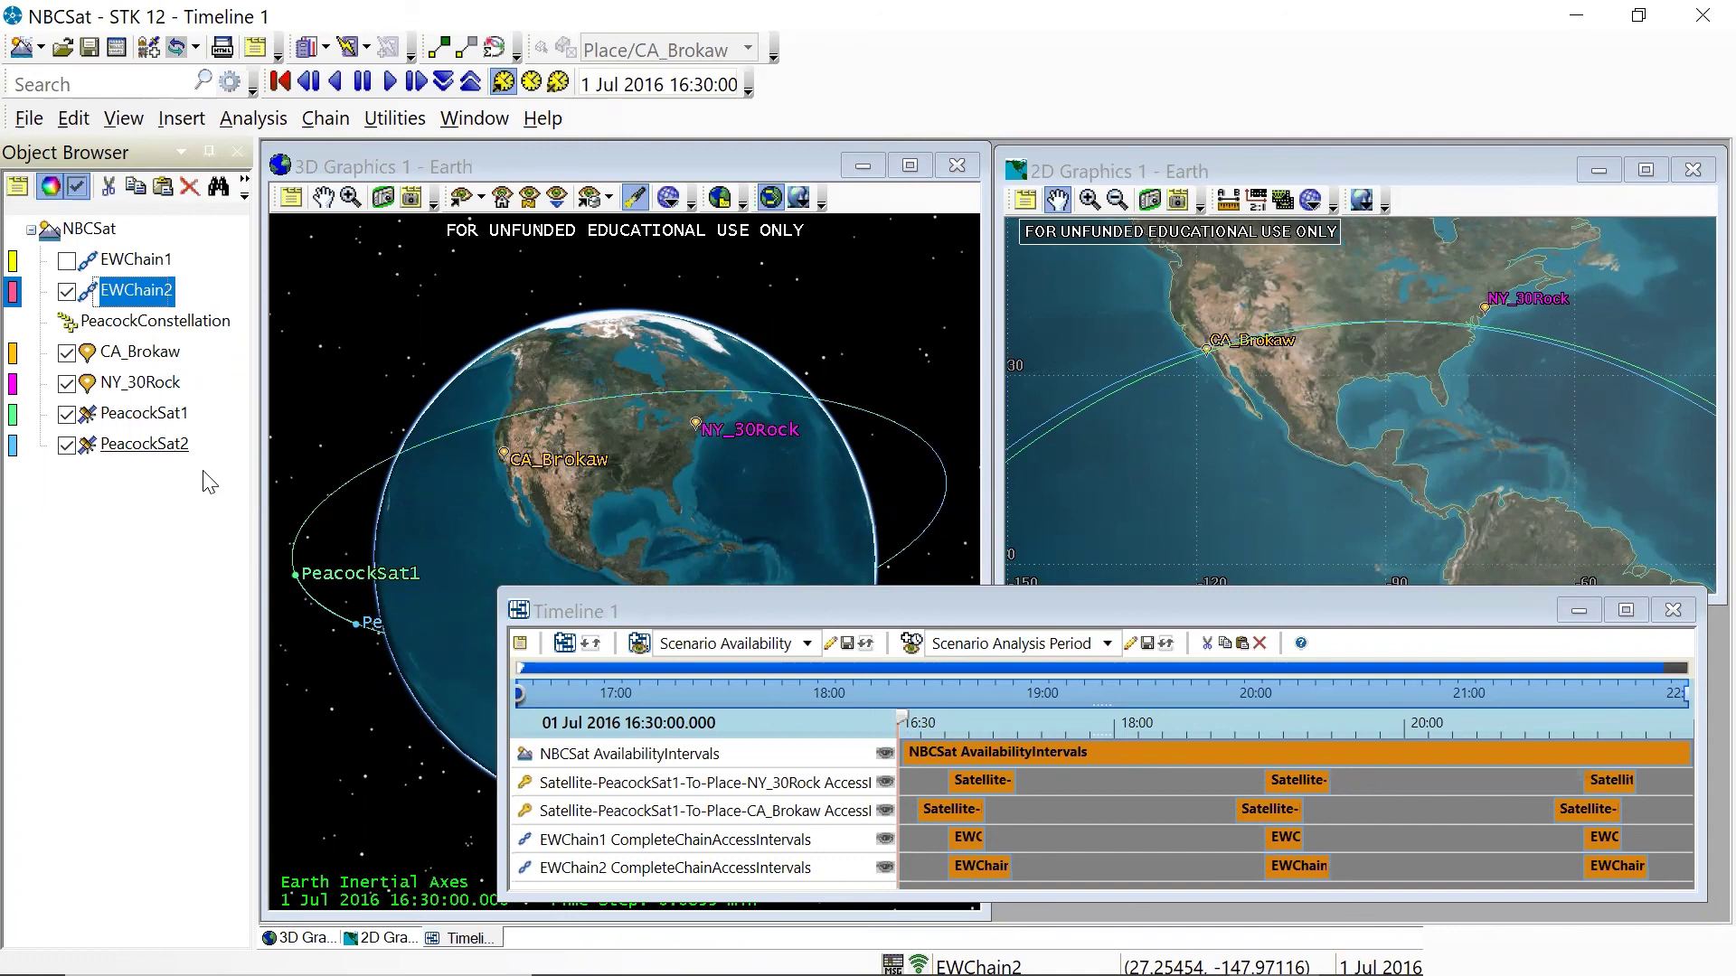
click(181, 320)
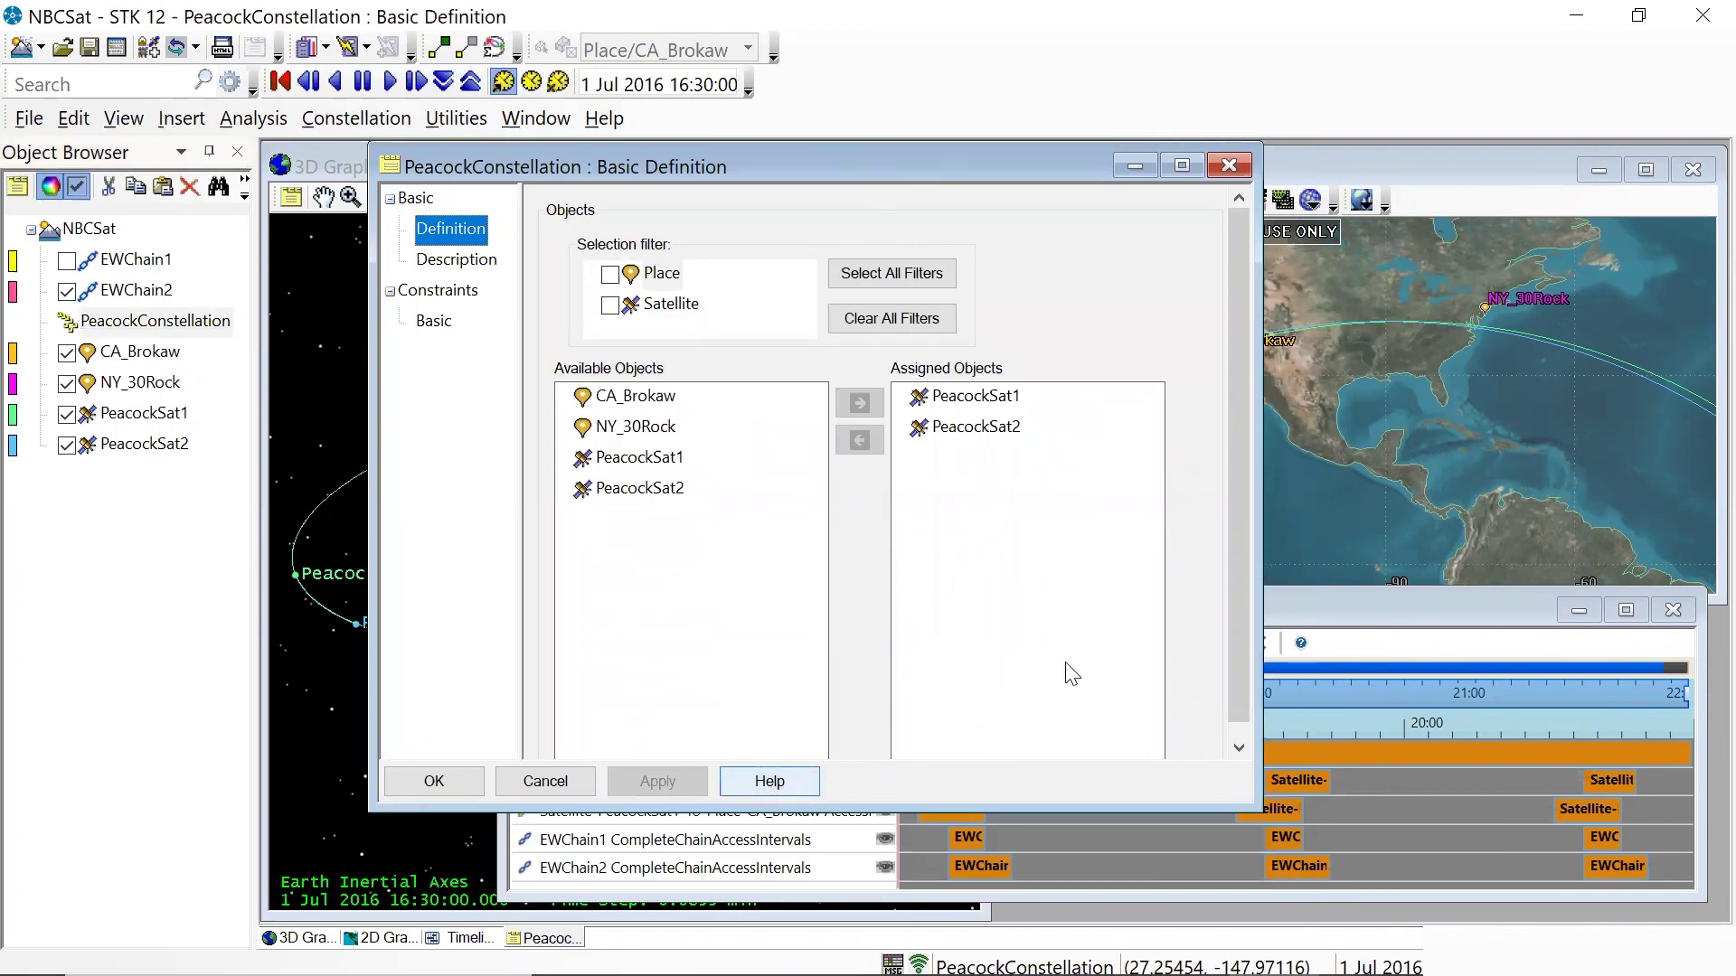
click(1223, 162)
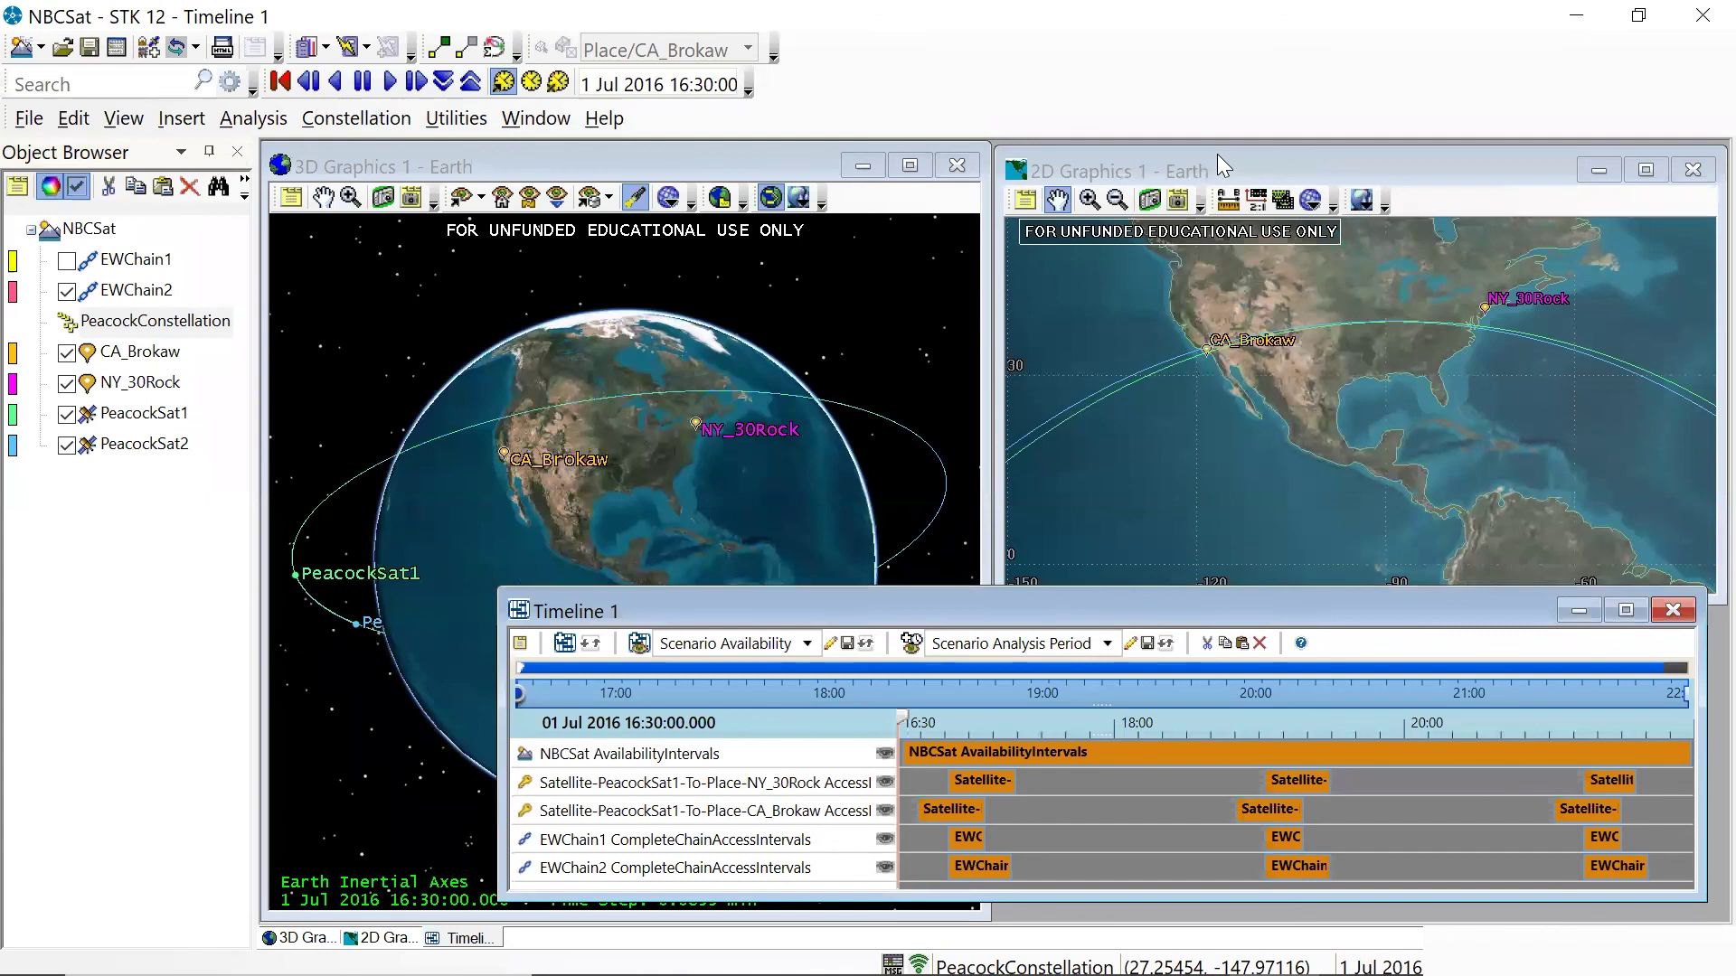